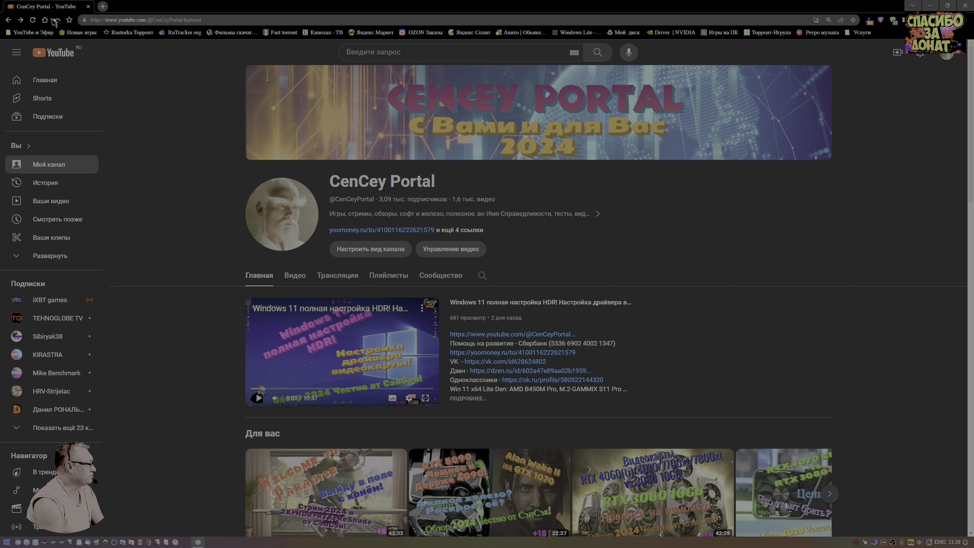
# Reopen the closed Windows Lite tab, review the Windows 11 build's components and download section, and put the browser away
pyautogui.click(57, 20)
pyautogui.scroll(15, 438, 177)
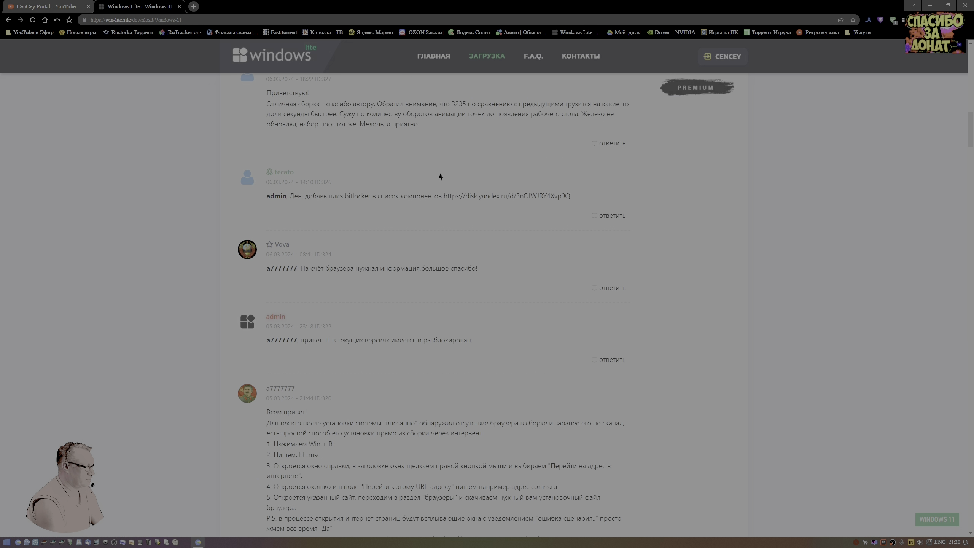
pyautogui.scroll(3, 410, 164)
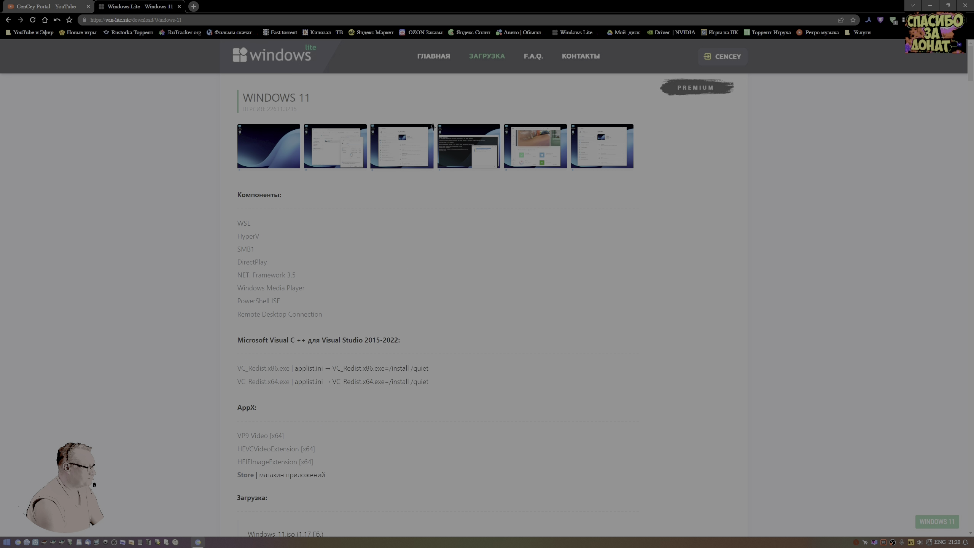
pyautogui.scroll(-8, 167, 190)
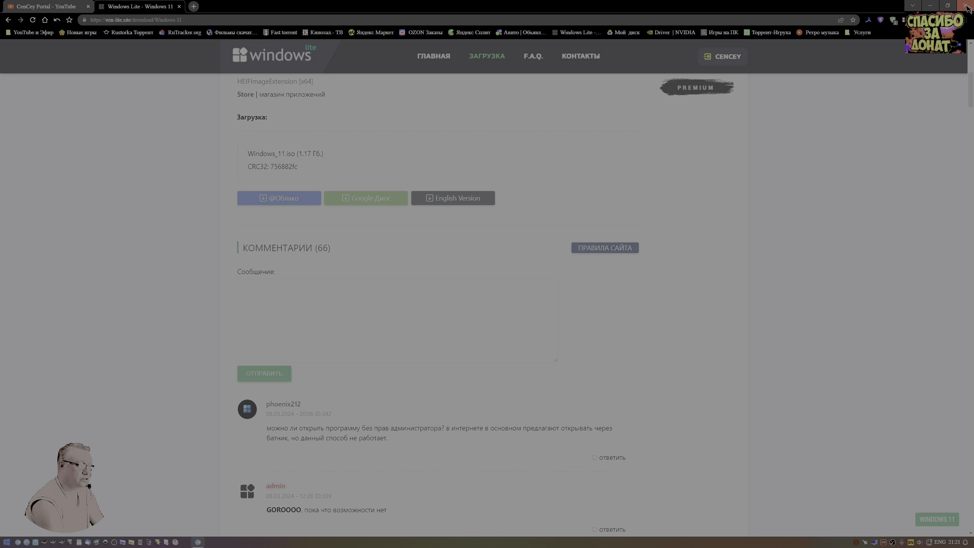
pyautogui.click(180, 6)
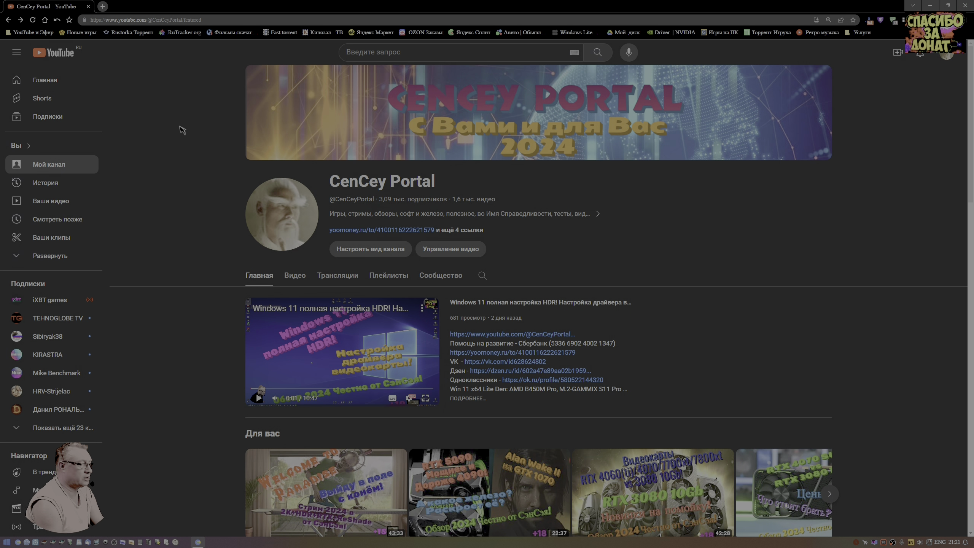
pyautogui.click(930, 6)
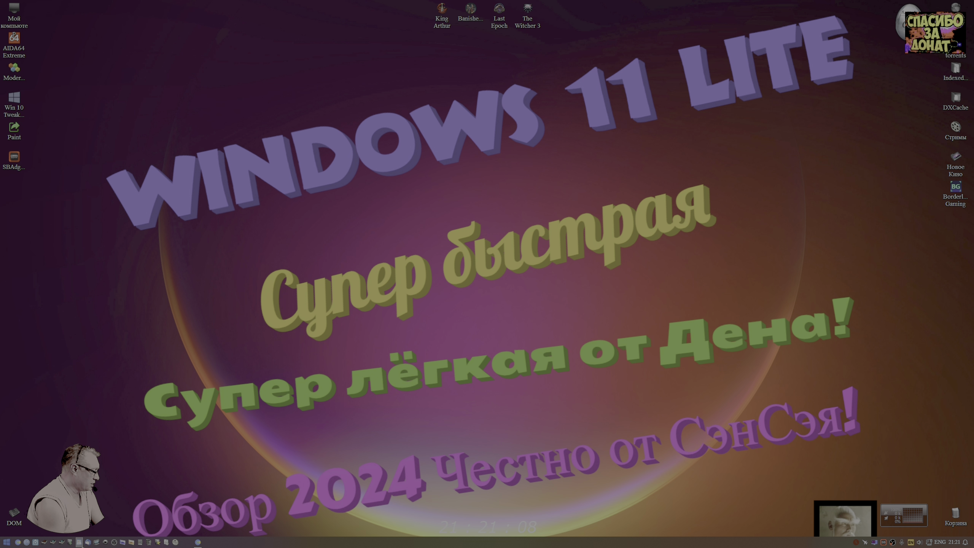
# Launch UltraISOPortable from the Допы\Резерв\UltraISOPortable folder on drive E
pyautogui.click(61, 542)
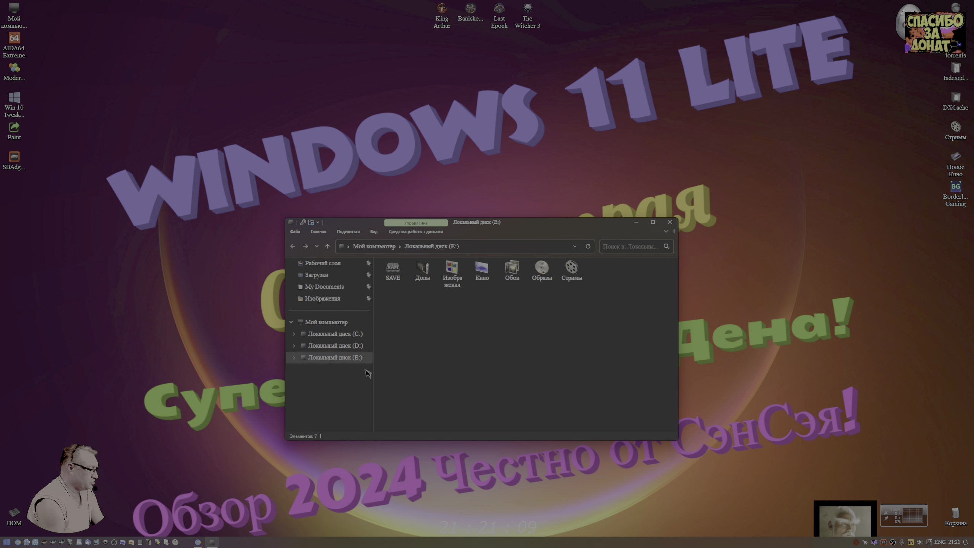
pyautogui.click(425, 273)
pyautogui.doubleClick(425, 273)
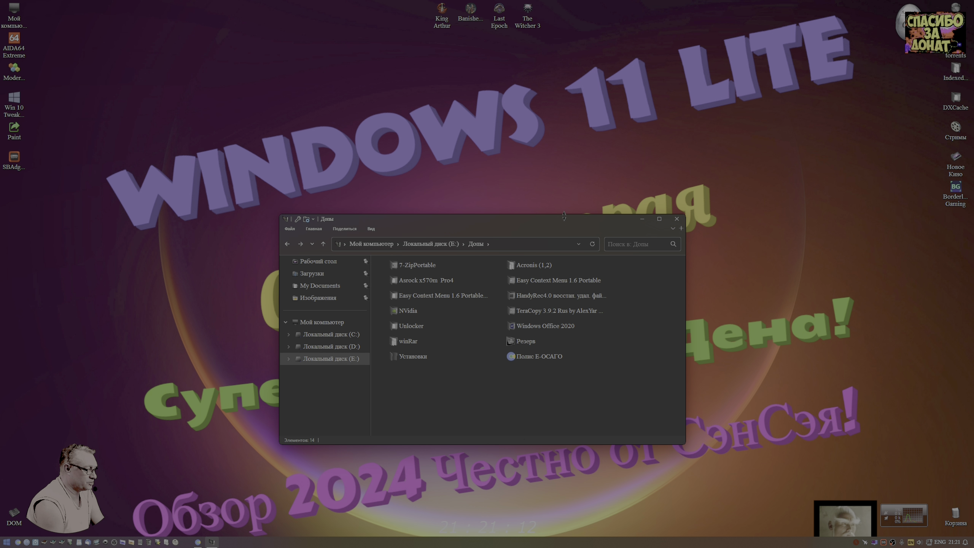
pyautogui.moveTo(562, 225); pyautogui.dragTo(567, 145)
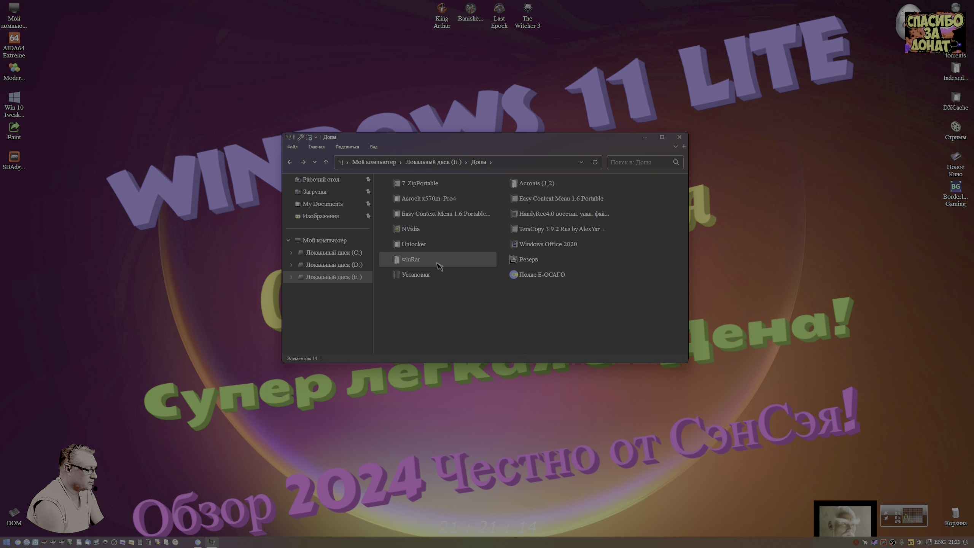
pyautogui.doubleClick(524, 260)
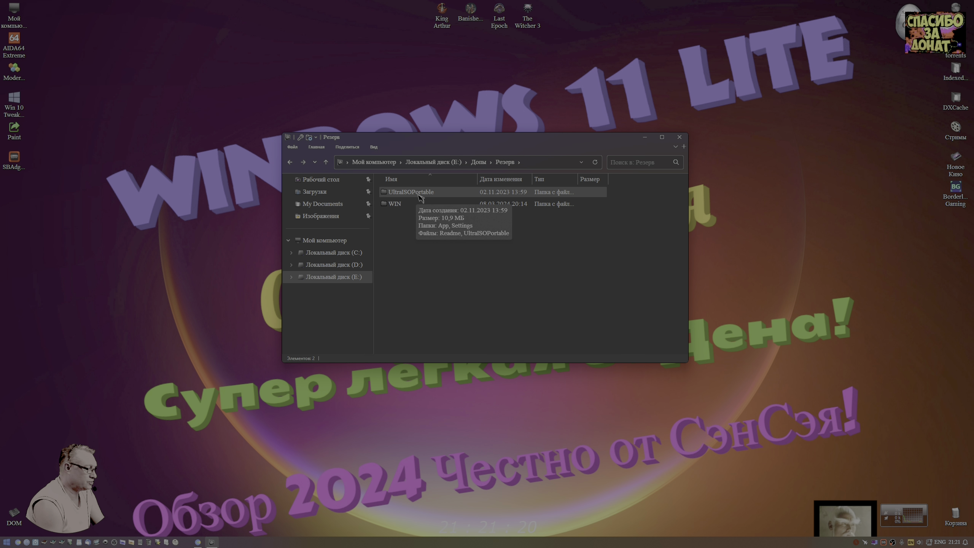
pyautogui.click(414, 195)
pyautogui.doubleClick(414, 195)
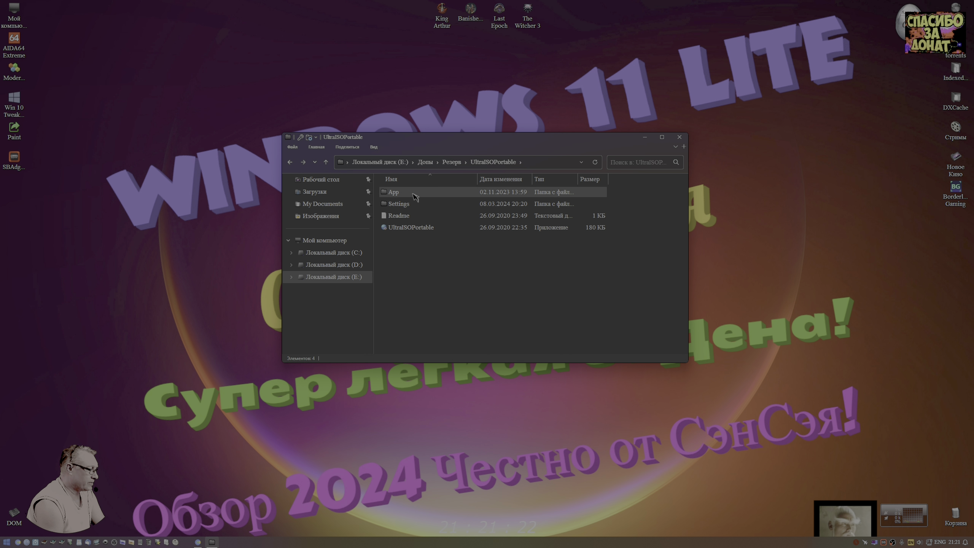
pyautogui.doubleClick(412, 229)
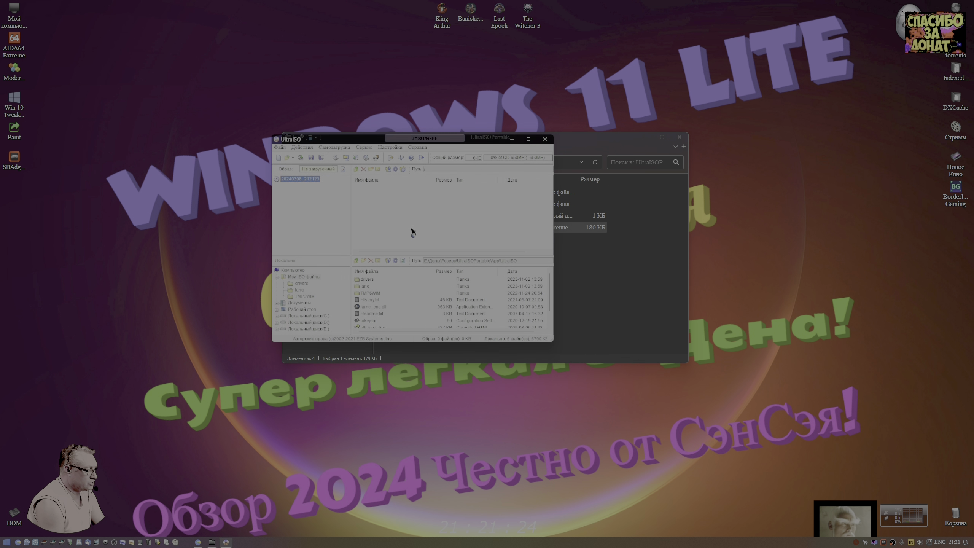
# Open the Windows_11 ISO image from the WIN folder in UltraISO
pyautogui.click(274, 143)
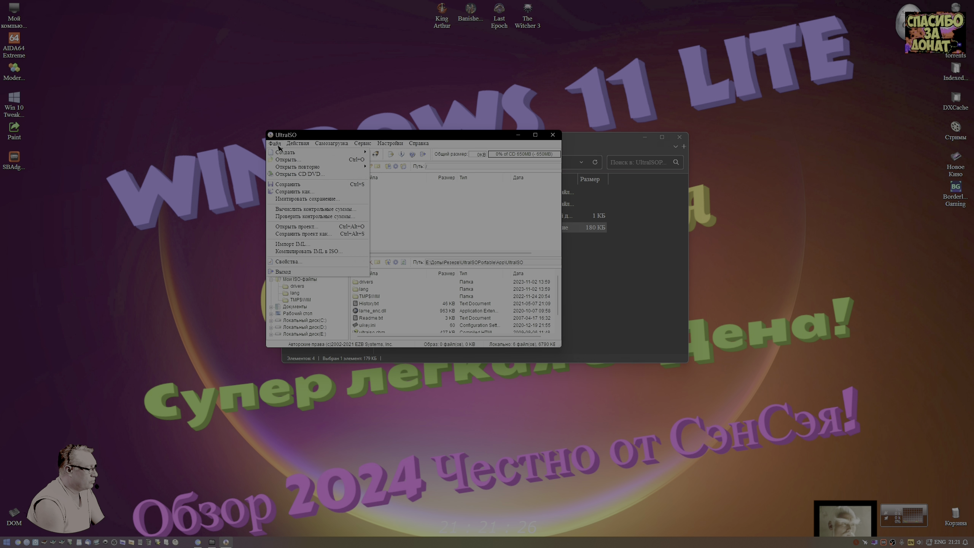
pyautogui.click(295, 165)
pyautogui.click(264, 212)
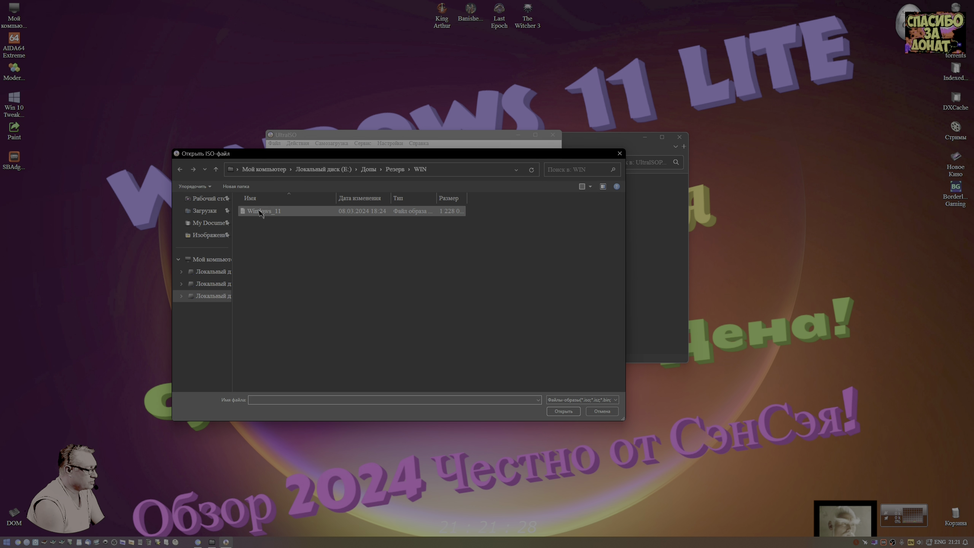
pyautogui.click(564, 410)
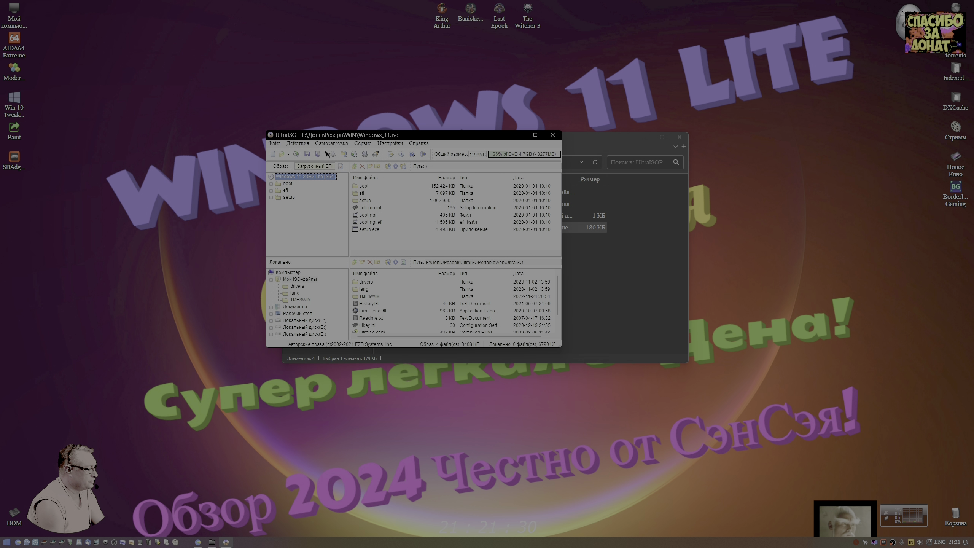
# View the hard disk image writing dialog for the loaded ISO, and close UltraISO and the folder window
pyautogui.click(328, 145)
pyautogui.click(341, 178)
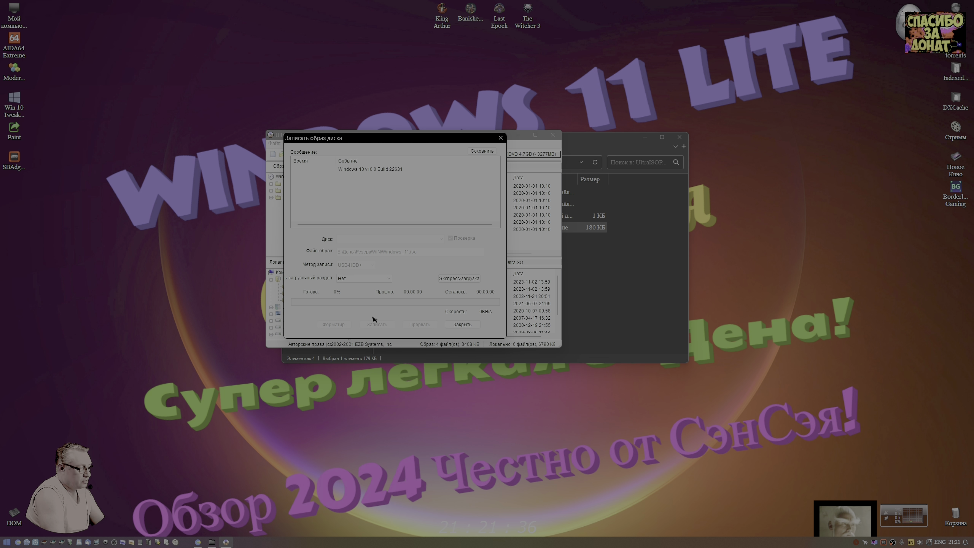
pyautogui.click(500, 137)
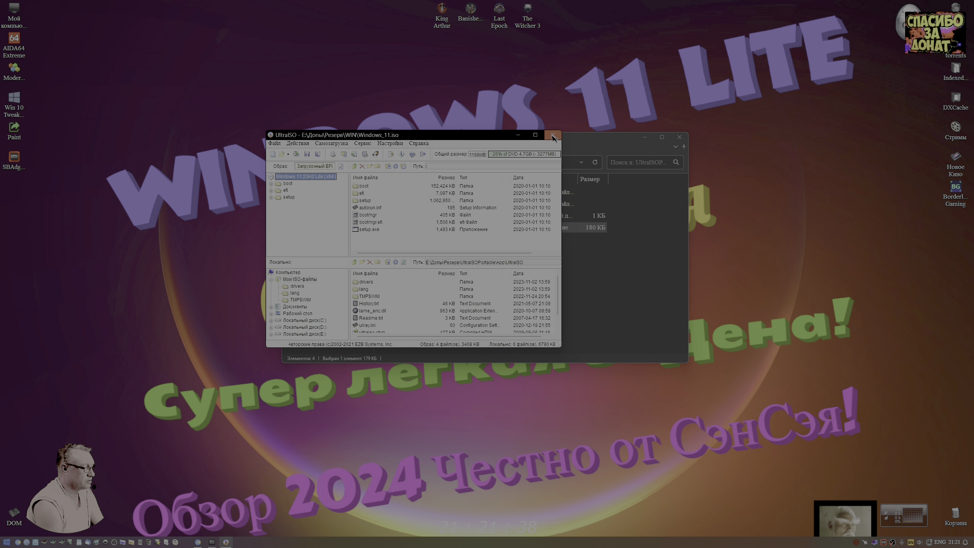
pyautogui.click(552, 135)
pyautogui.click(680, 137)
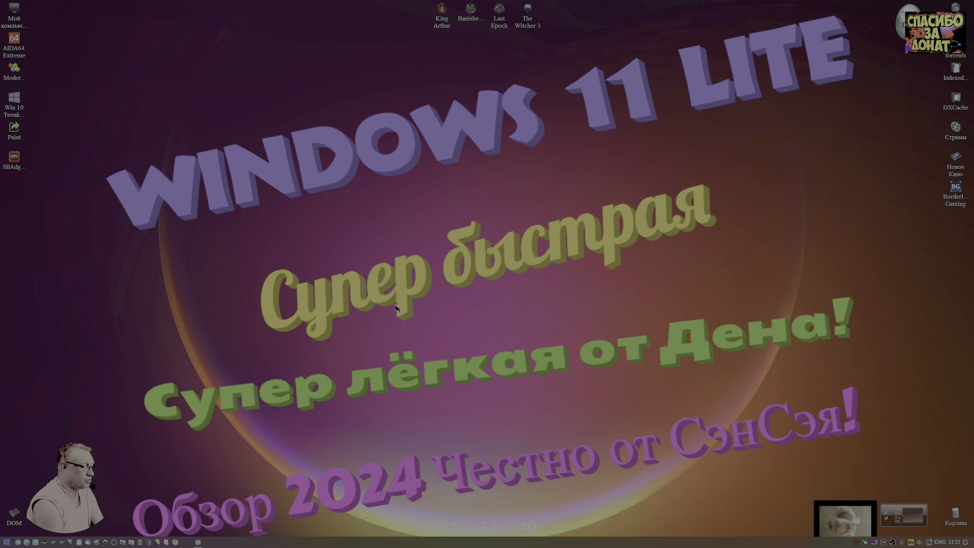
# Return to the browser, open the bookmarked Windows Lite download page and look over the offered builds
pyautogui.click(197, 541)
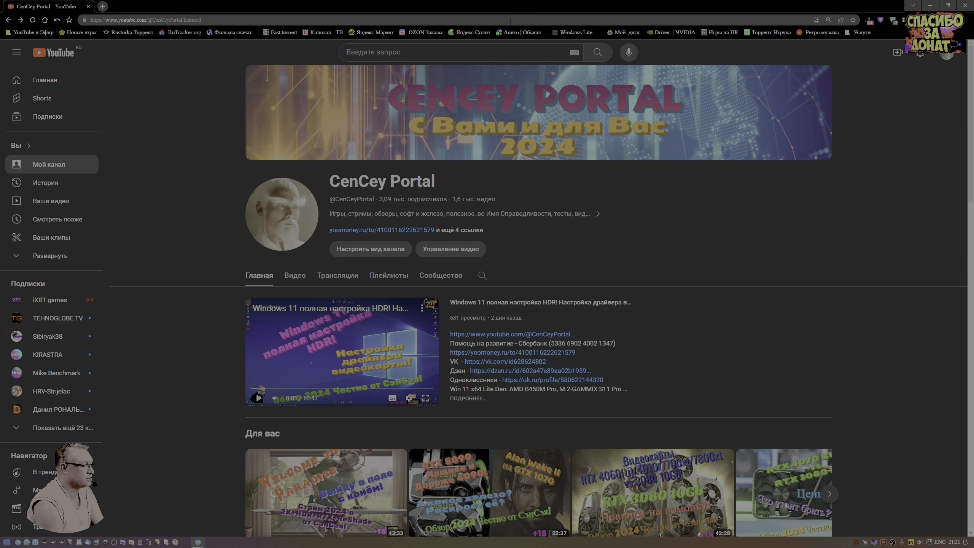
pyautogui.click(580, 33)
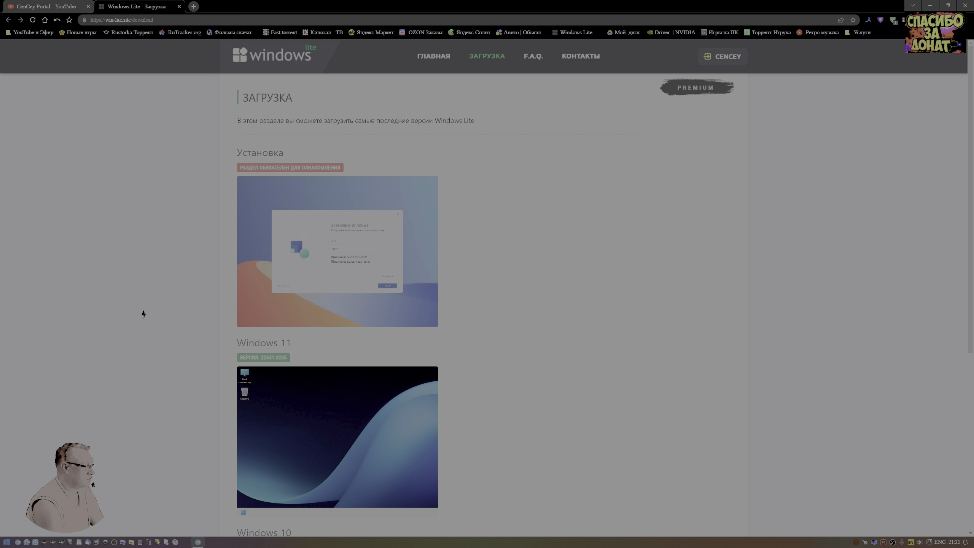
pyautogui.scroll(-5, 354, 185)
pyautogui.scroll(4, 383, 192)
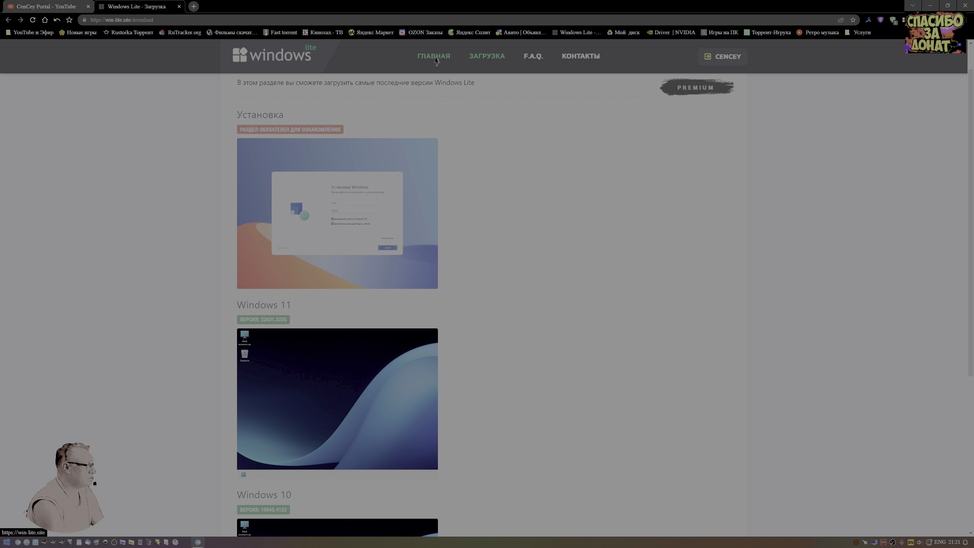
pyautogui.scroll(-1, 451, 248)
pyautogui.scroll(-5, 451, 248)
pyautogui.scroll(6, 450, 382)
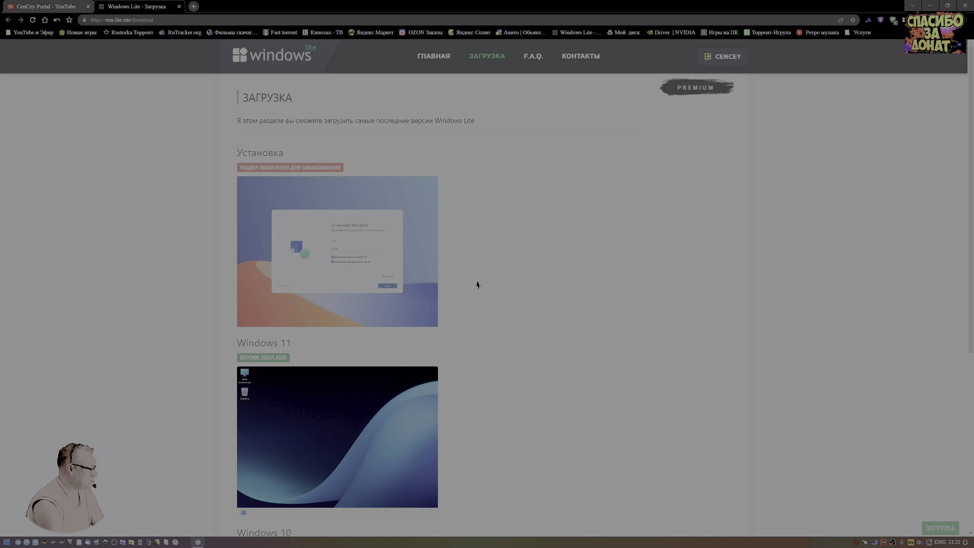
# Review the Windows Lite home page, including the removed components, recommendations and important notes
pyautogui.click(434, 57)
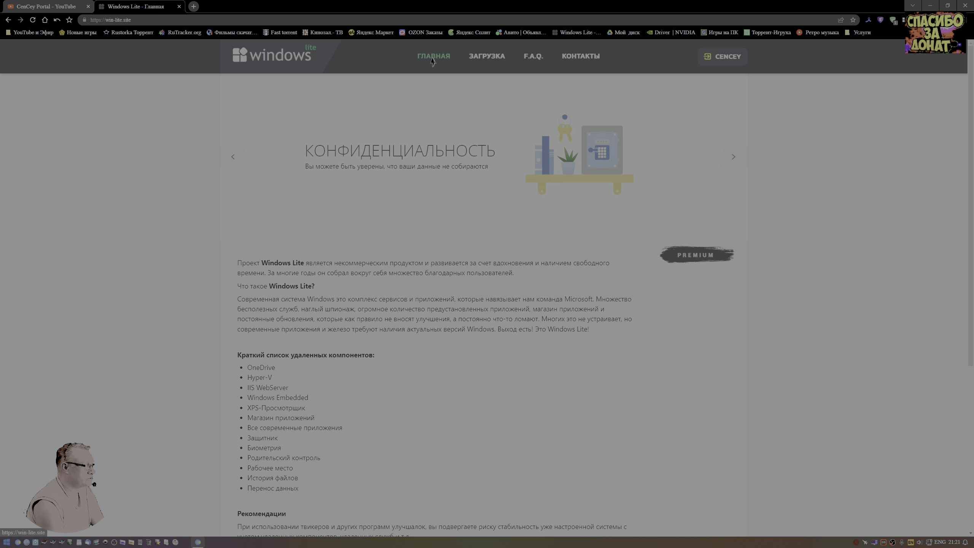
pyautogui.scroll(-6, 357, 240)
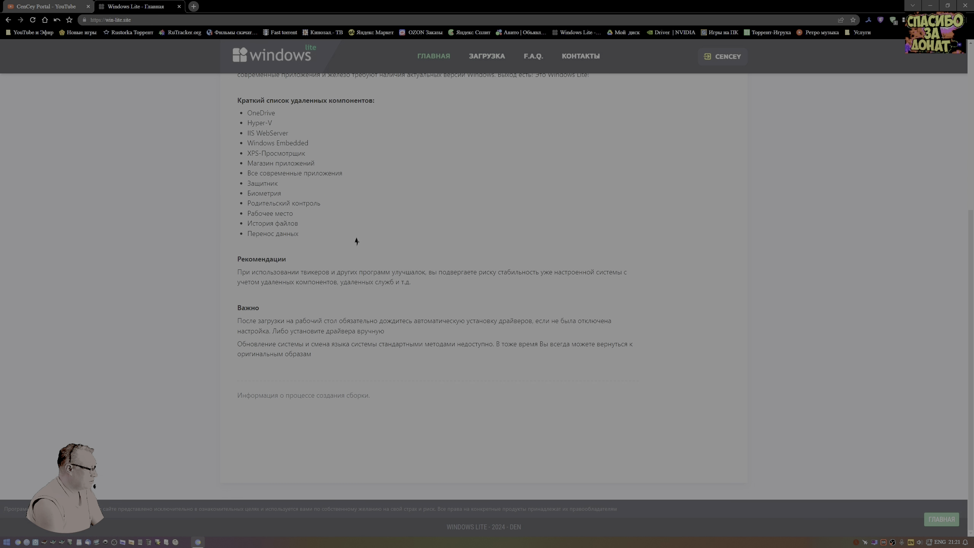
pyautogui.scroll(5, 410, 126)
pyautogui.scroll(1, 410, 126)
# Open the Windows 11 build from the download section, view its system drive properties screenshot, and return to the build list
pyautogui.click(487, 58)
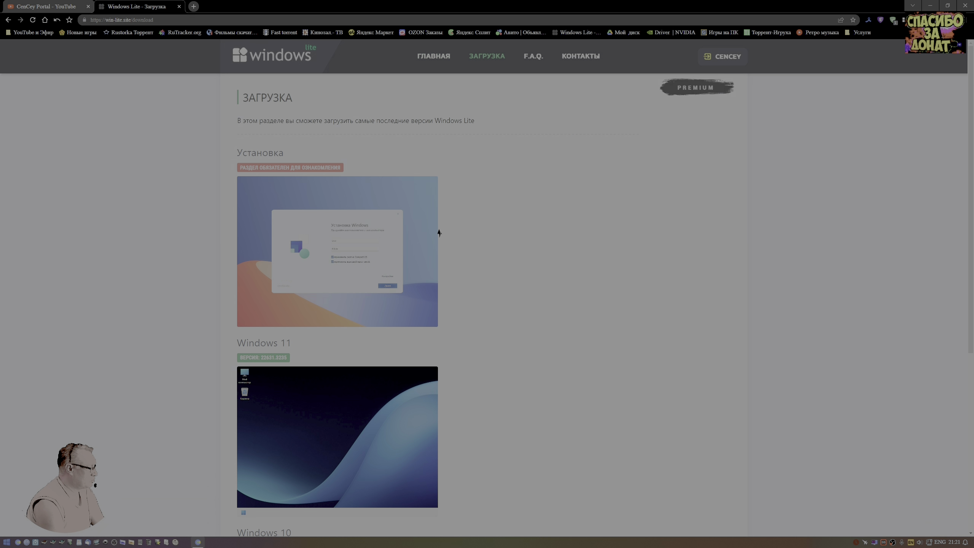
pyautogui.scroll(-4, 302, 301)
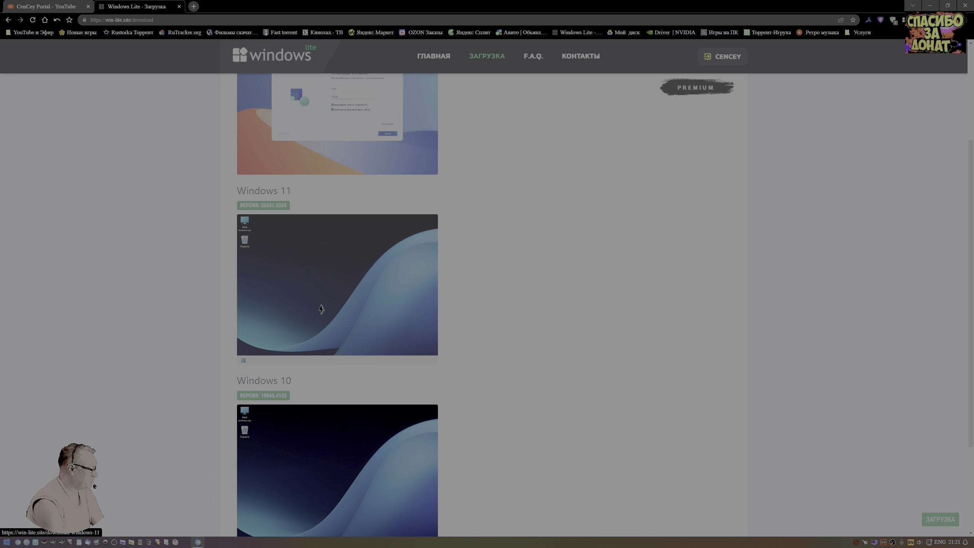
pyautogui.scroll(-3, 412, 247)
pyautogui.scroll(6, 363, 246)
pyautogui.click(305, 348)
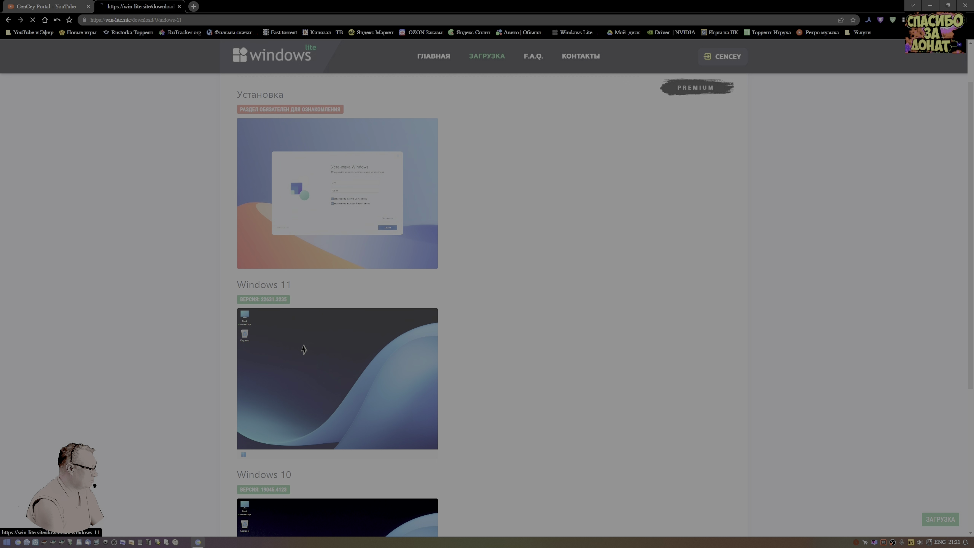
pyautogui.click(335, 146)
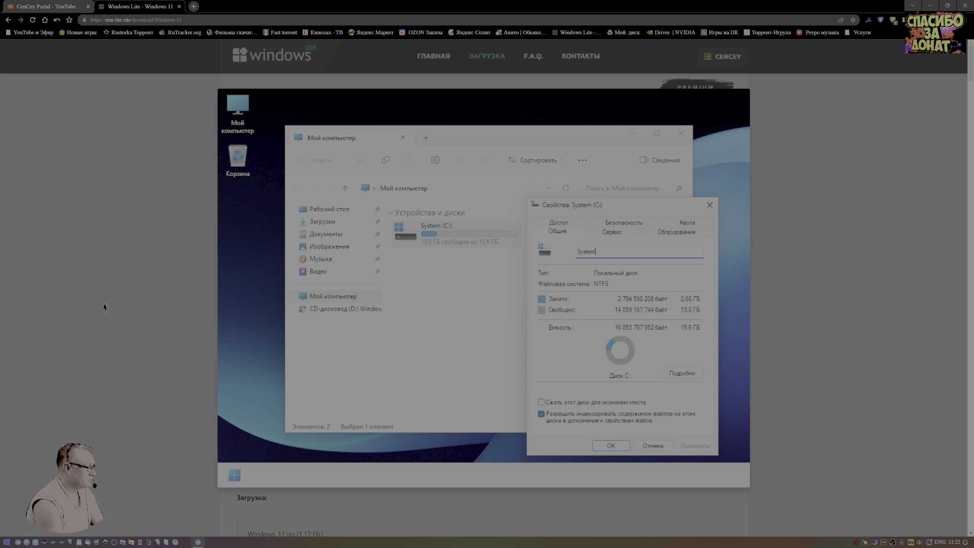
pyautogui.click(150, 209)
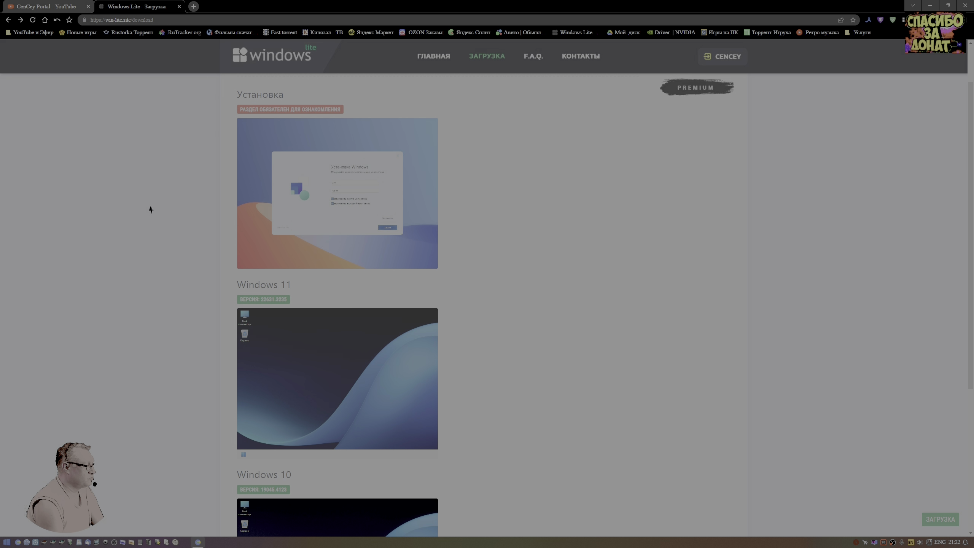
# View the Windows 11 build's PowerShell and Windows components screenshot, close the site's tab and minimize the browser
pyautogui.scroll(-4, 337, 353)
pyautogui.click(342, 226)
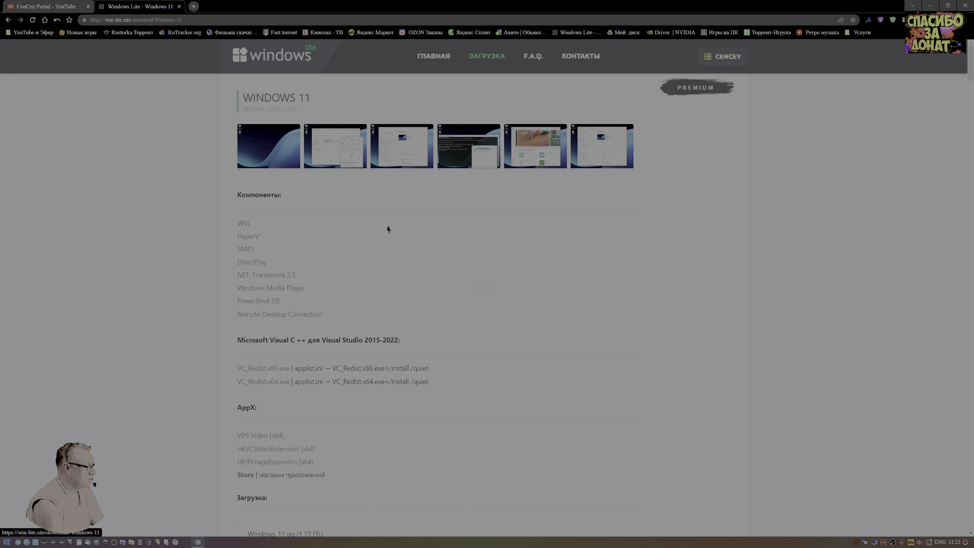
pyautogui.click(468, 147)
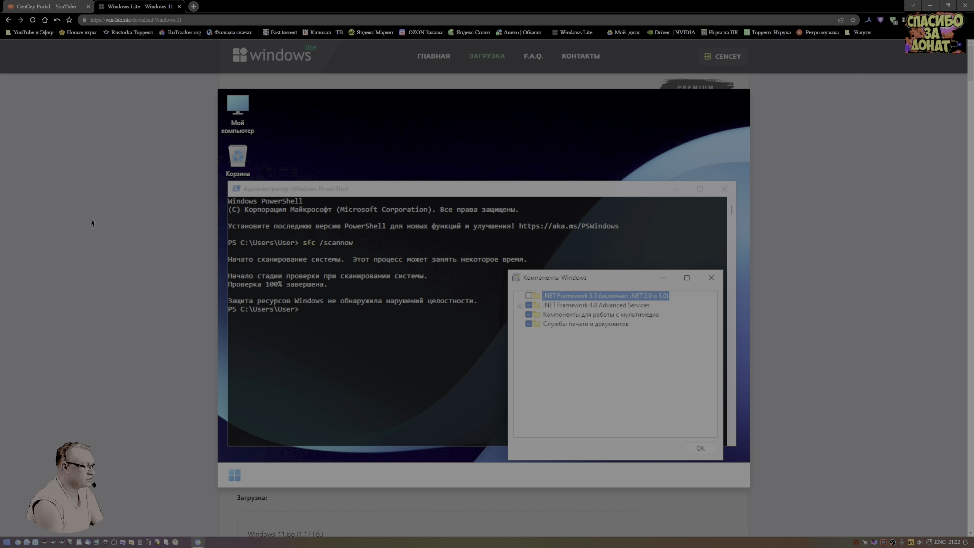
pyautogui.hotkey('alt', 'Left')
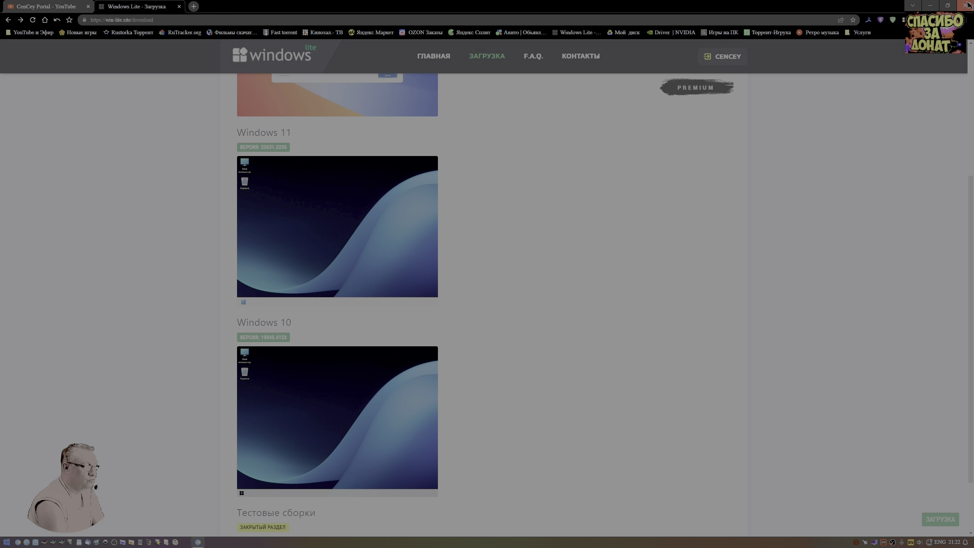
pyautogui.click(179, 7)
pyautogui.click(930, 6)
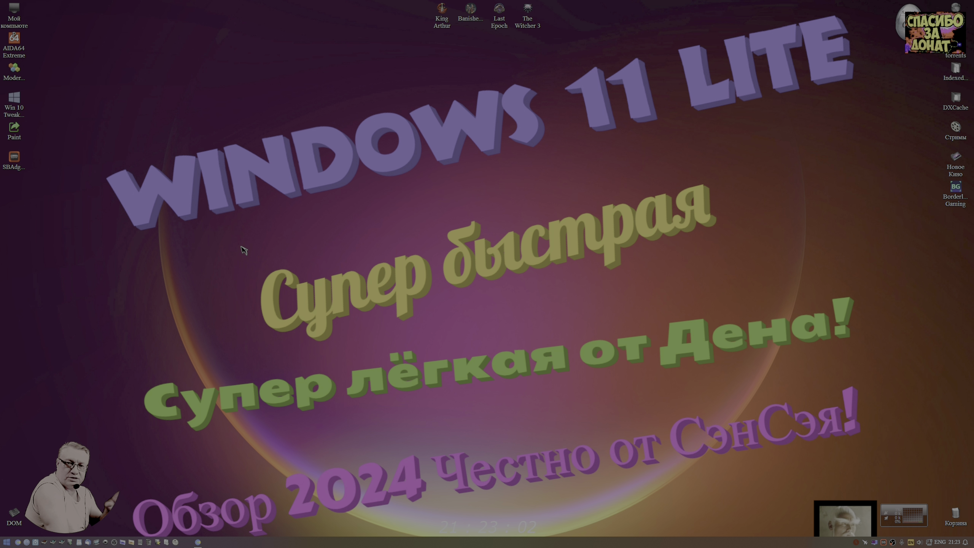
# Show the computer's drives and open the Acronis (1,2) folder inside Дрова on drive D
pyautogui.doubleClick(14, 13)
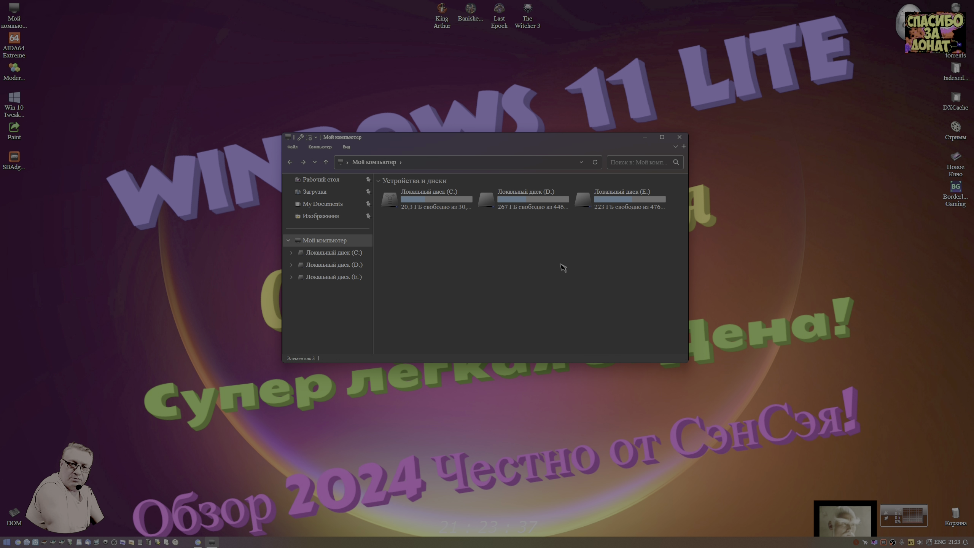
pyautogui.click(53, 542)
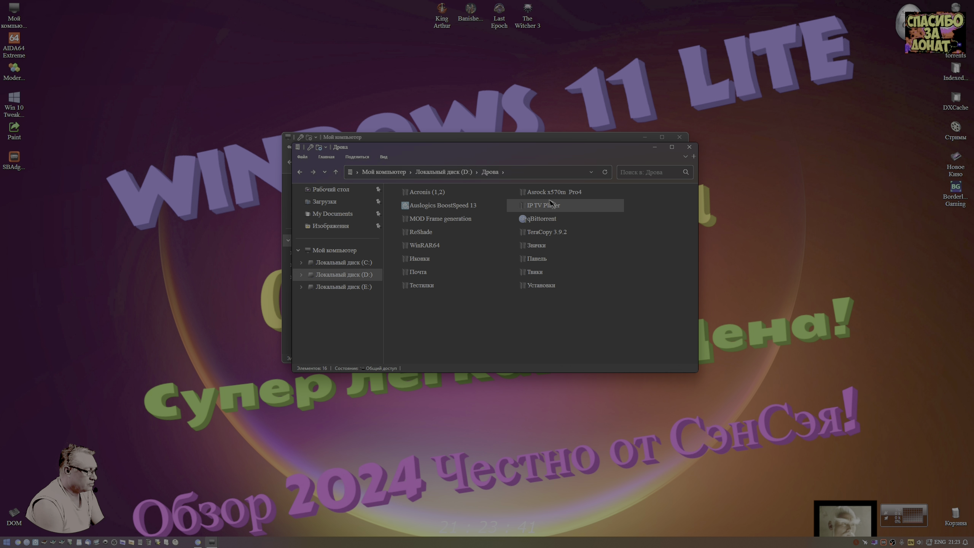
pyautogui.doubleClick(434, 192)
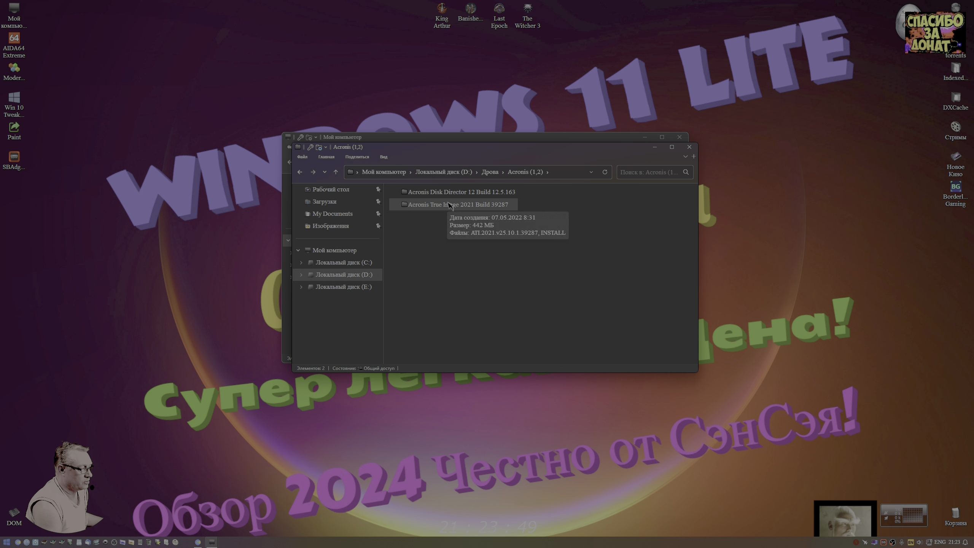
# Close the Acronis (1,2) folder, show the CenCey Portal YouTube channel page and minimize the browser
pyautogui.click(689, 148)
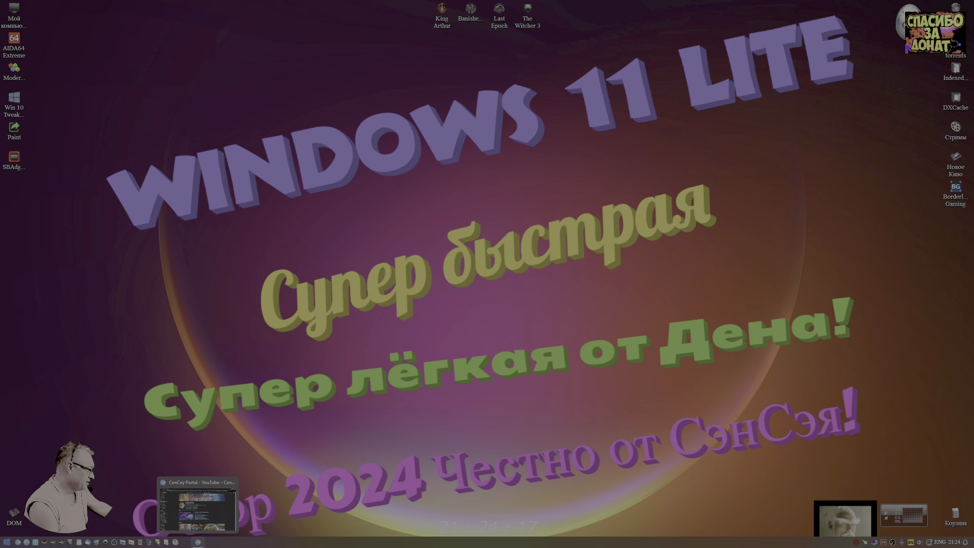
pyautogui.click(194, 515)
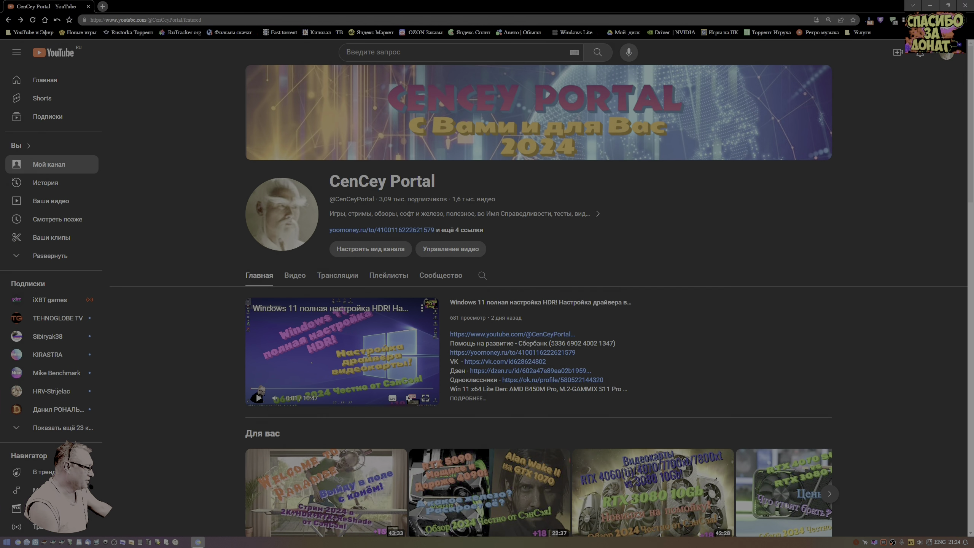
pyautogui.click(929, 5)
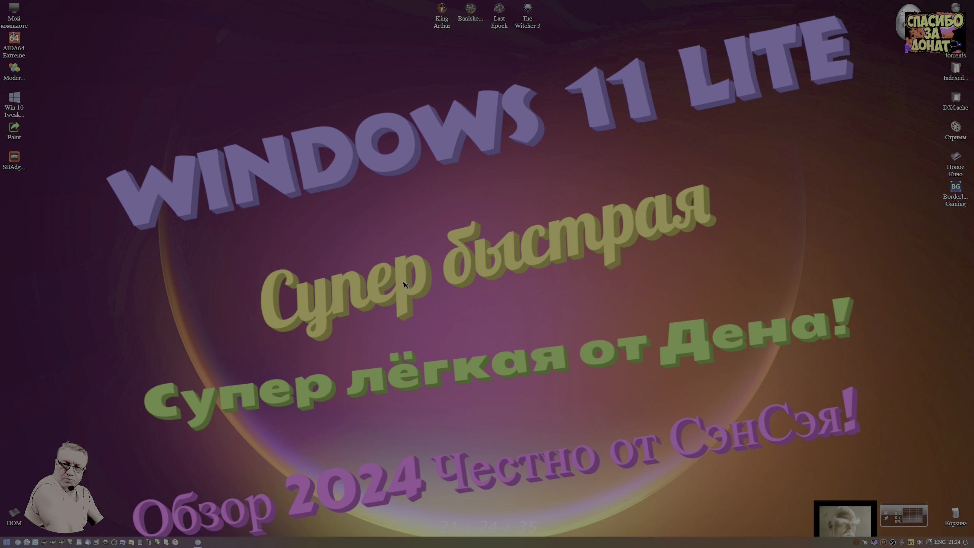
# Open Disk Management in Computer Management, view the actions available for volume E, and close the console
pyautogui.rightClick(14, 22)
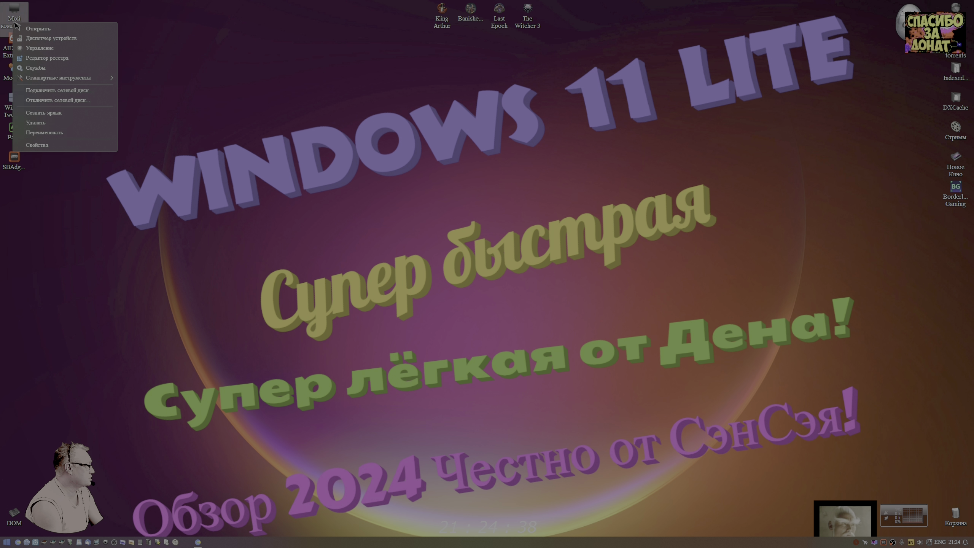
pyautogui.click(49, 48)
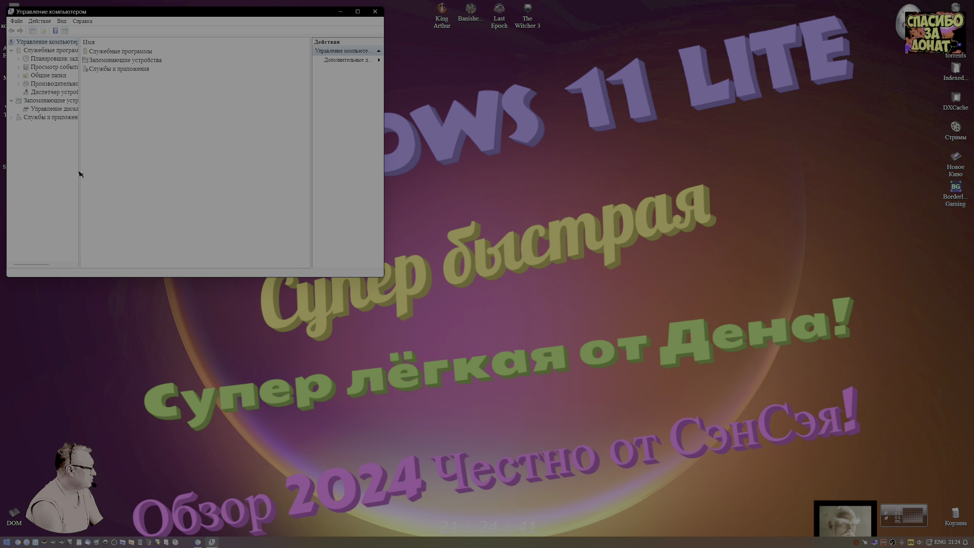
pyautogui.click(59, 110)
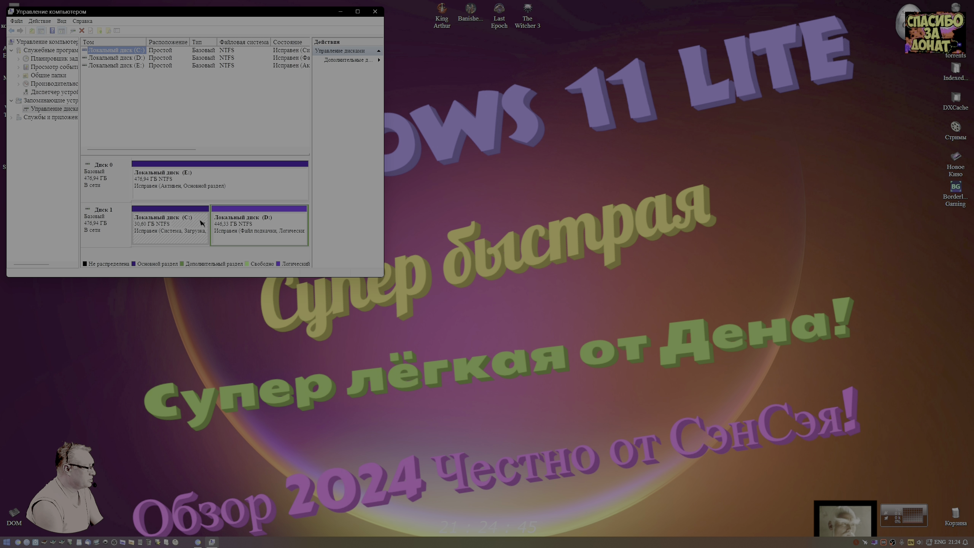
pyautogui.rightClick(200, 186)
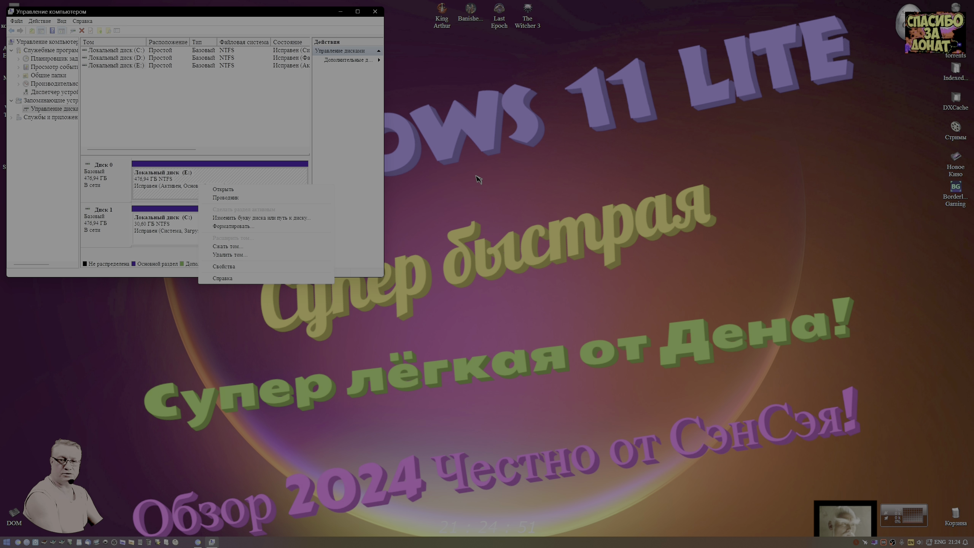
pyautogui.click(368, 184)
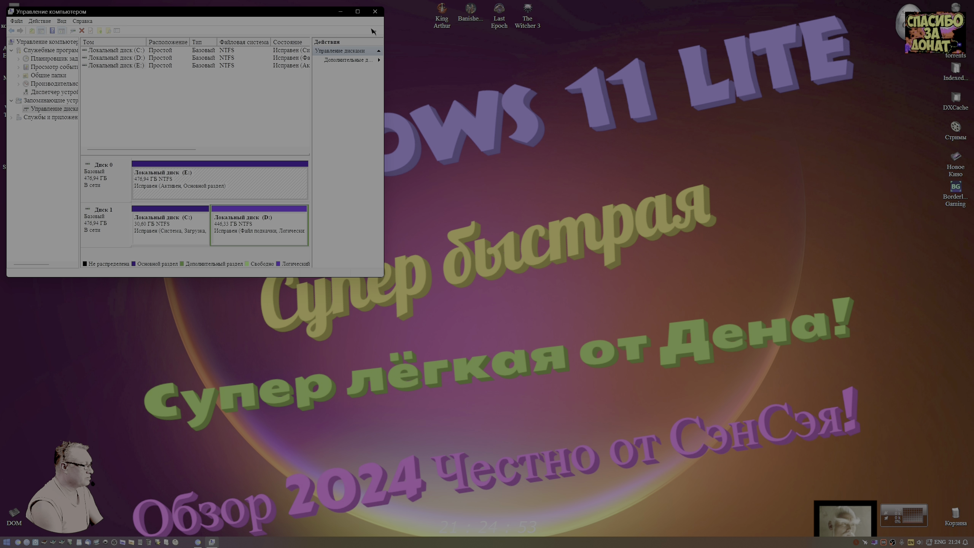
pyautogui.click(376, 13)
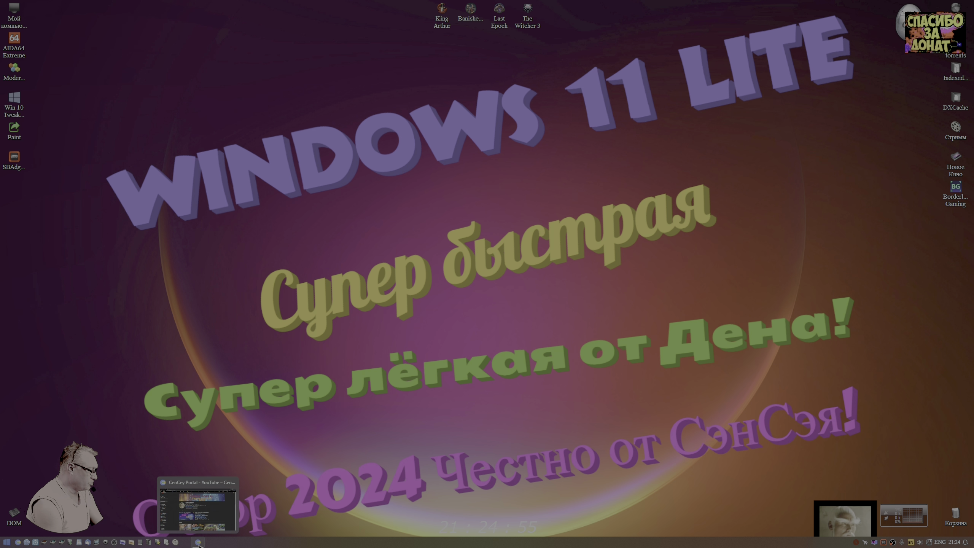
# Browse the playlists on the CenCey Portal channel's home page and minimize the browser
pyautogui.click(198, 542)
pyautogui.scroll(-12, 169, 389)
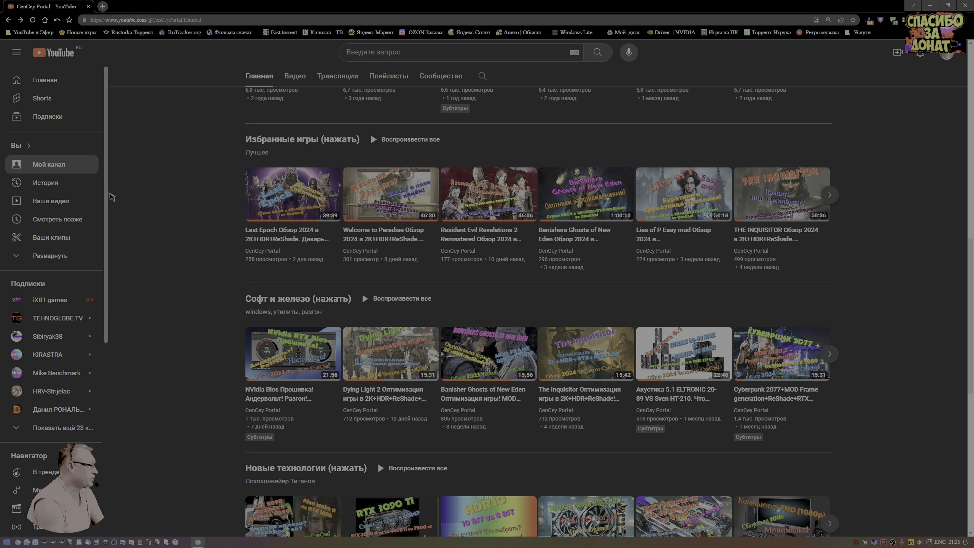
pyautogui.click(933, 6)
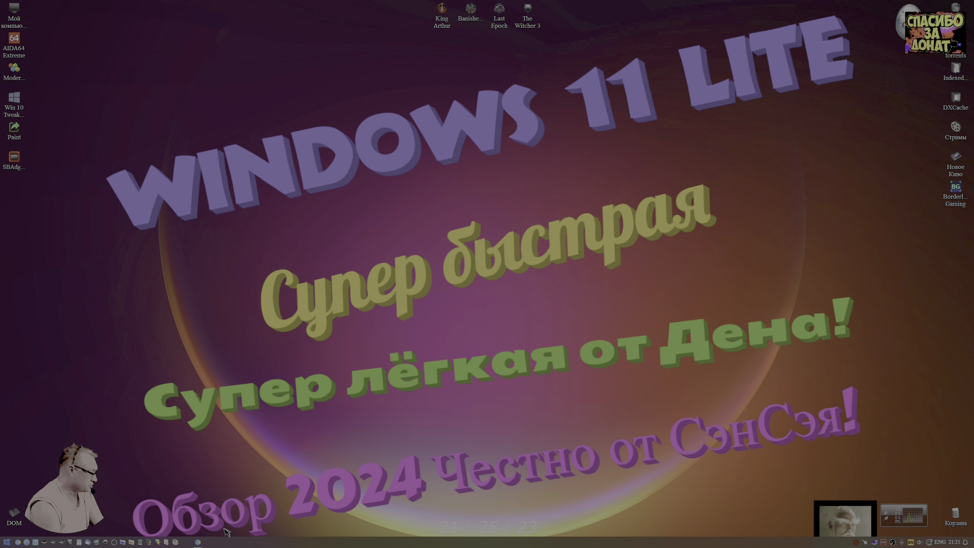
# Open the Установки folder inside Допы on drive E and go into its Drivers folder
pyautogui.click(61, 542)
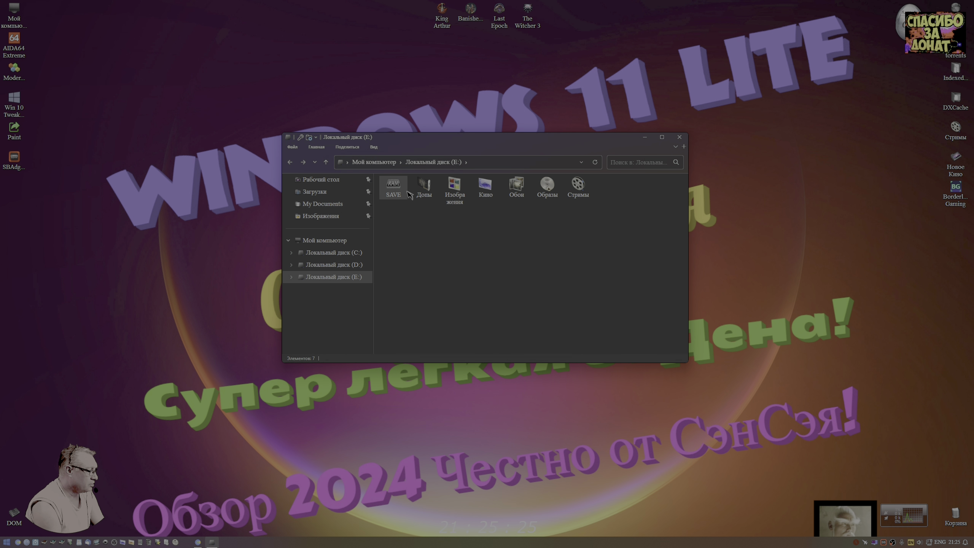
pyautogui.doubleClick(415, 274)
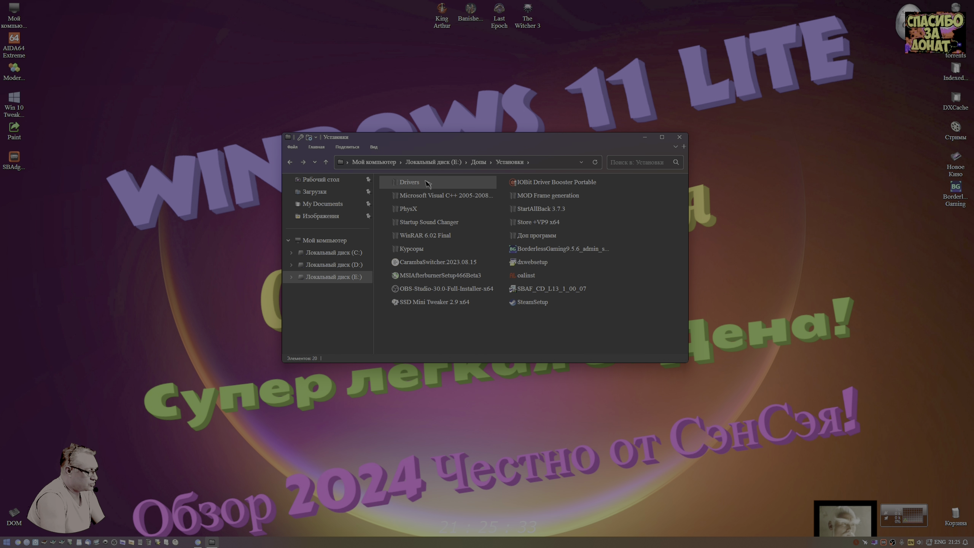
pyautogui.doubleClick(419, 187)
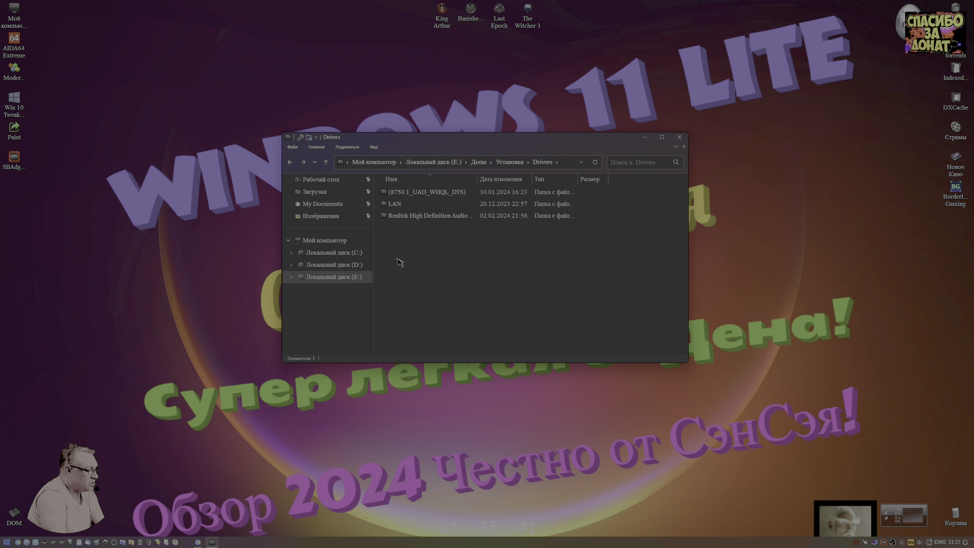
# View the Realtek High Definition Audio and (8750.1_UAD_WHQL_DTS) driver folders and return to Установки
pyautogui.doubleClick(439, 217)
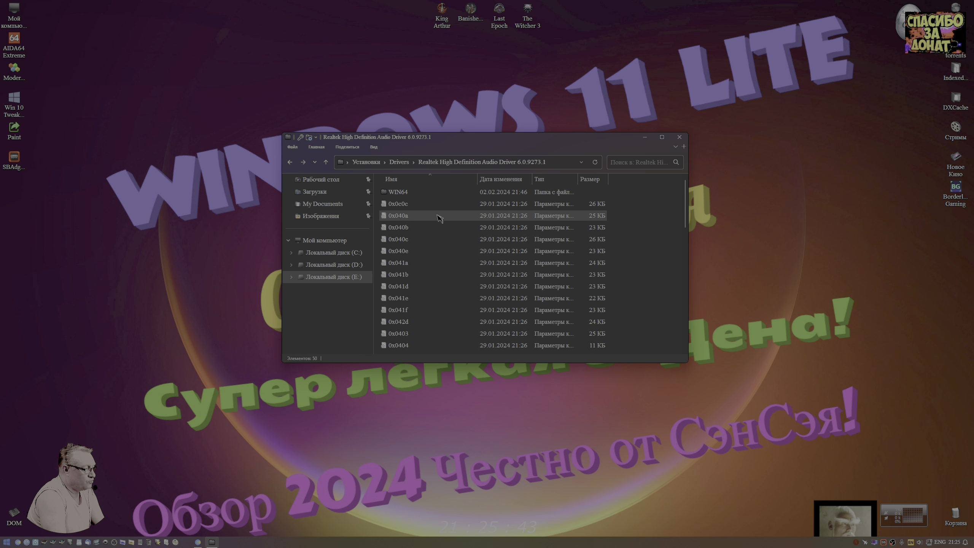
pyautogui.hotkey('alt', 'Left')
pyautogui.doubleClick(428, 191)
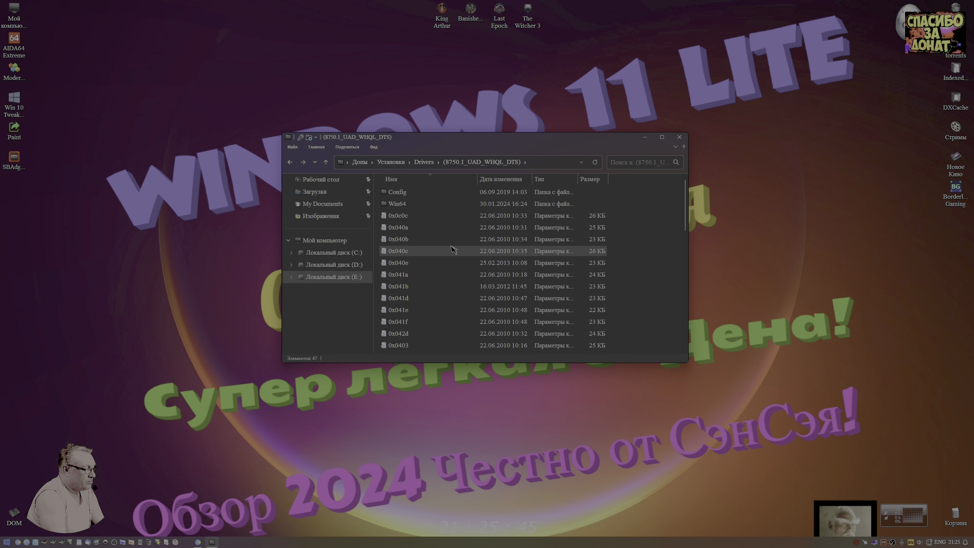
pyautogui.hotkey('alt', 'Left')
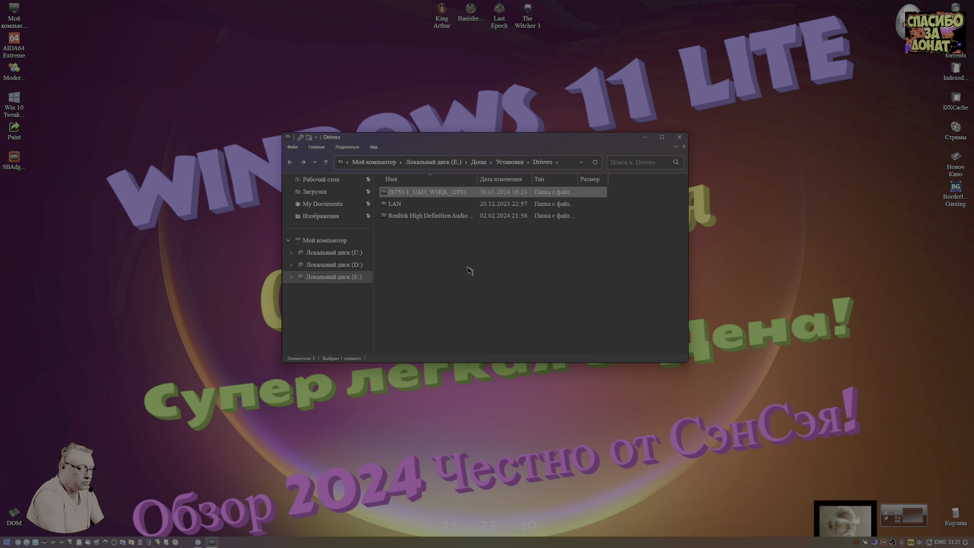
pyautogui.hotkey('alt', 'Left')
# View the Intel network driver folder inside Drivers\LAN and return to Установки
pyautogui.doubleClick(418, 185)
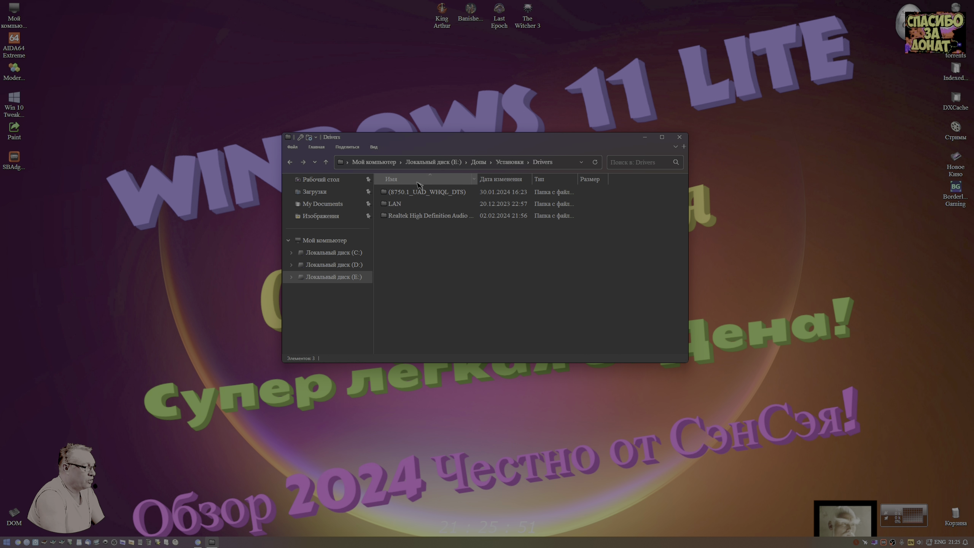
pyautogui.doubleClick(401, 204)
pyautogui.doubleClick(395, 191)
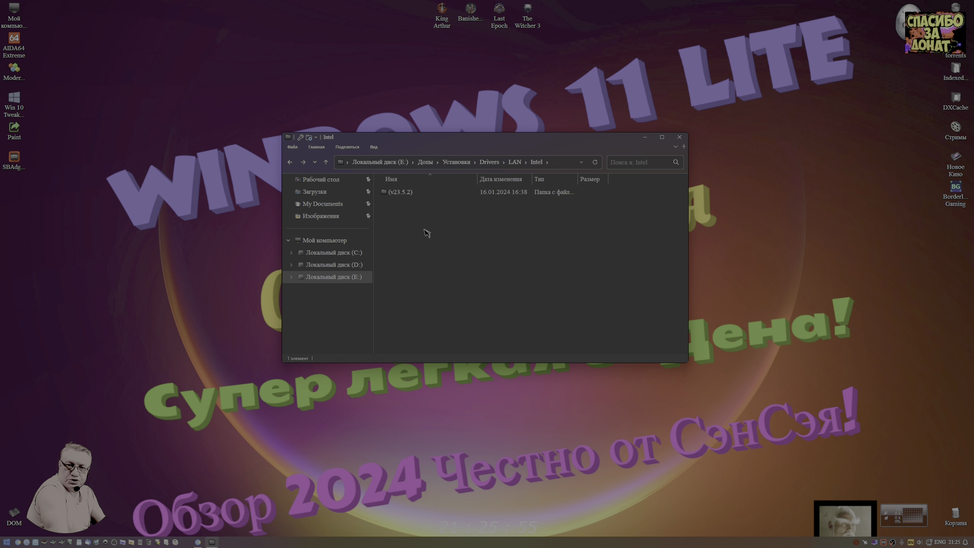
pyautogui.hotkey('alt', 'Left')
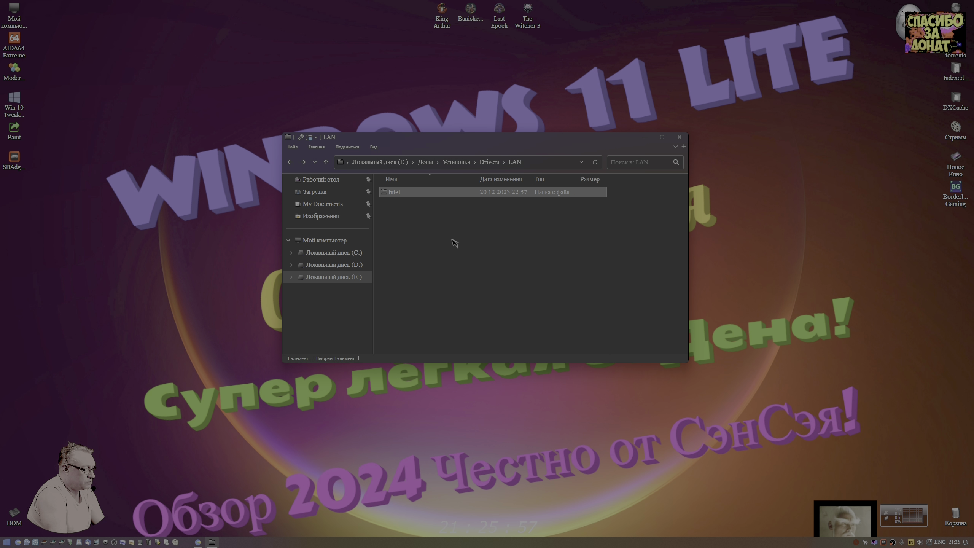
pyautogui.hotkey('alt', 'Left')
pyautogui.hotkey('alt', 'Left')
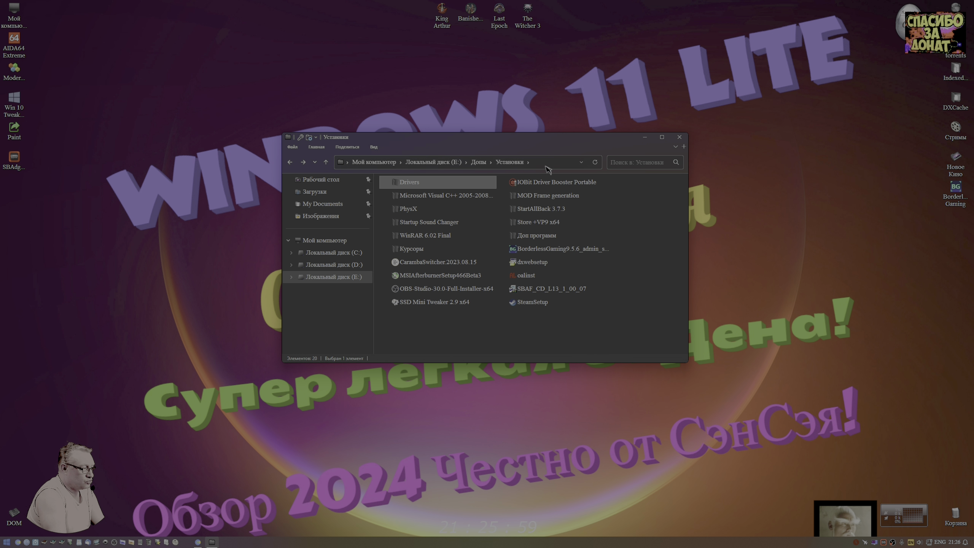
pyautogui.click(535, 184)
pyautogui.doubleClick(536, 186)
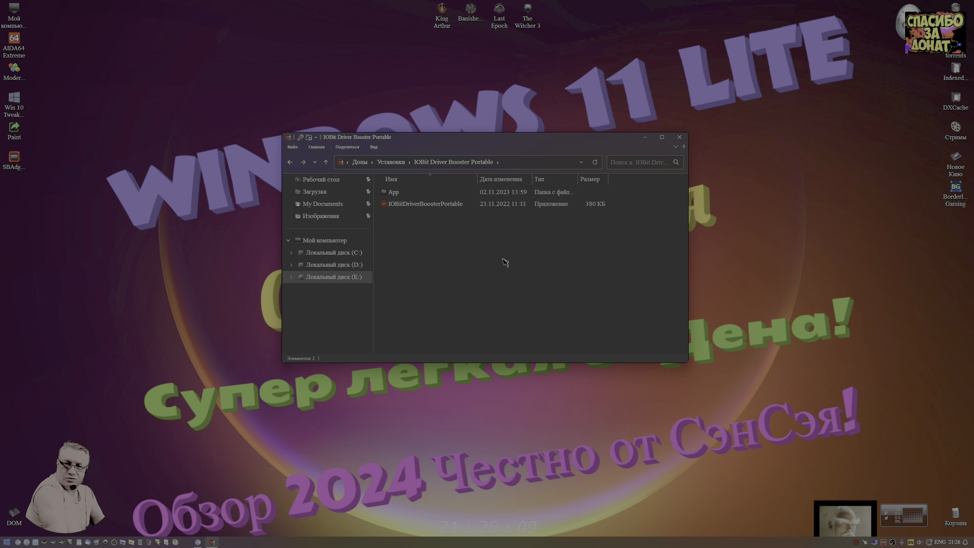
pyautogui.hotkey('alt', 'Up')
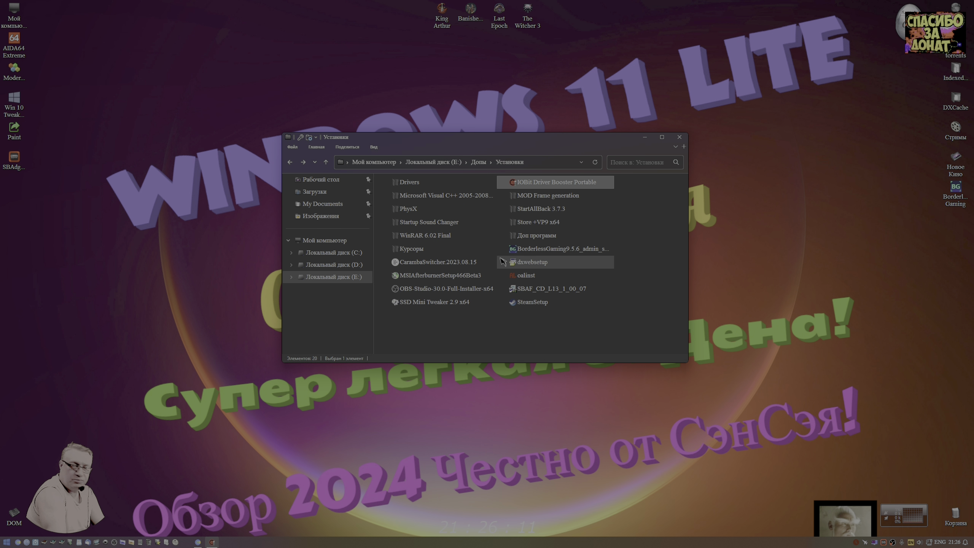
pyautogui.click(443, 324)
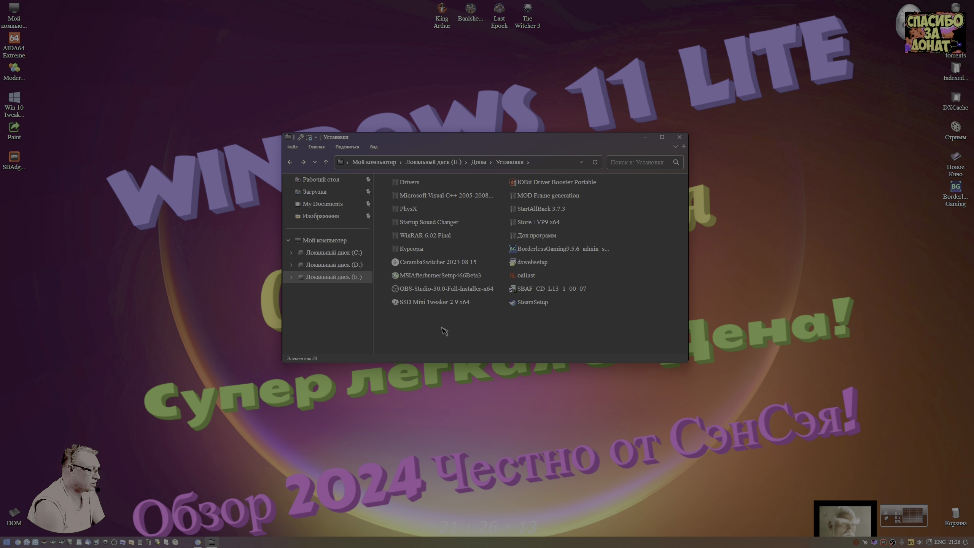
pyautogui.doubleClick(441, 195)
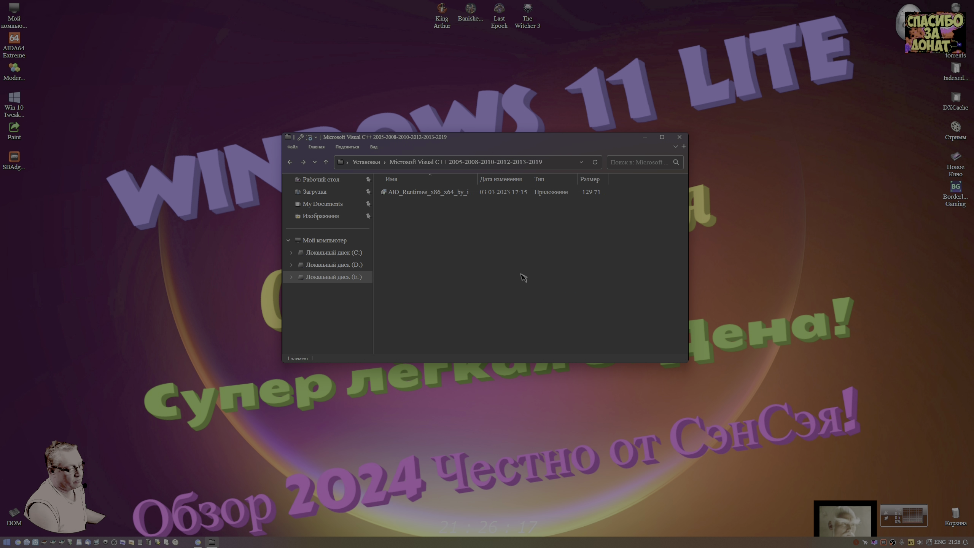
pyautogui.scroll(1, 521, 274)
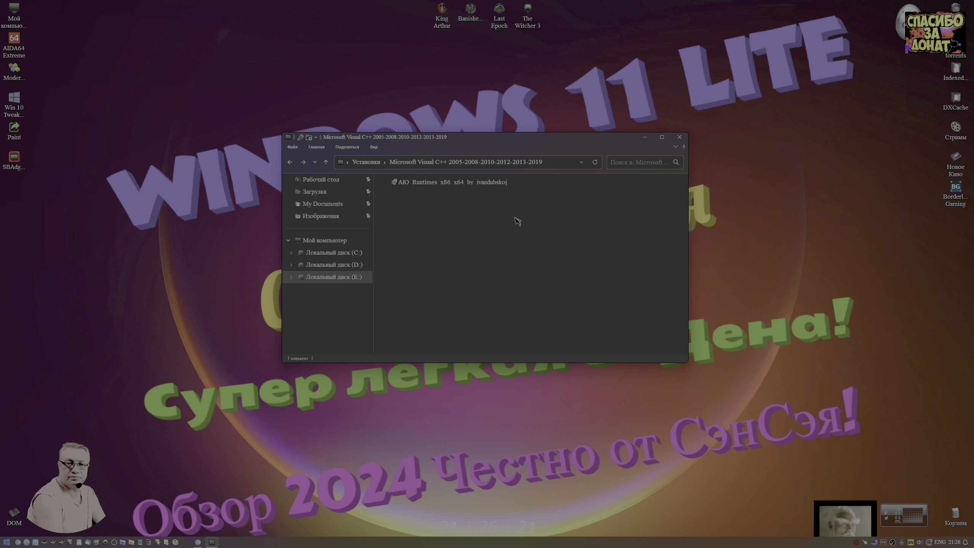
pyautogui.press('BackSpace')
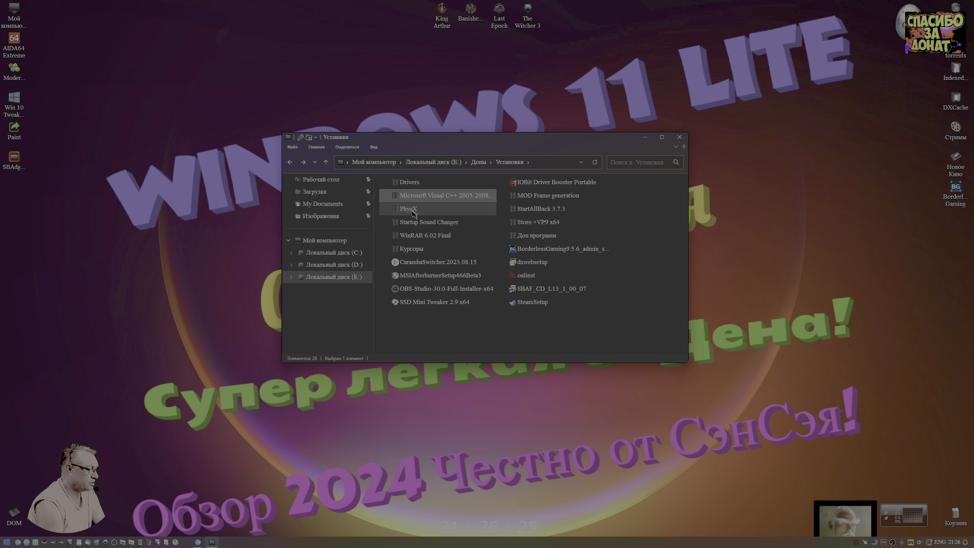
# View the contents of the PhysX and Startup Sound Changer folders, returning to Установки after each
pyautogui.click(412, 212)
pyautogui.doubleClick(413, 212)
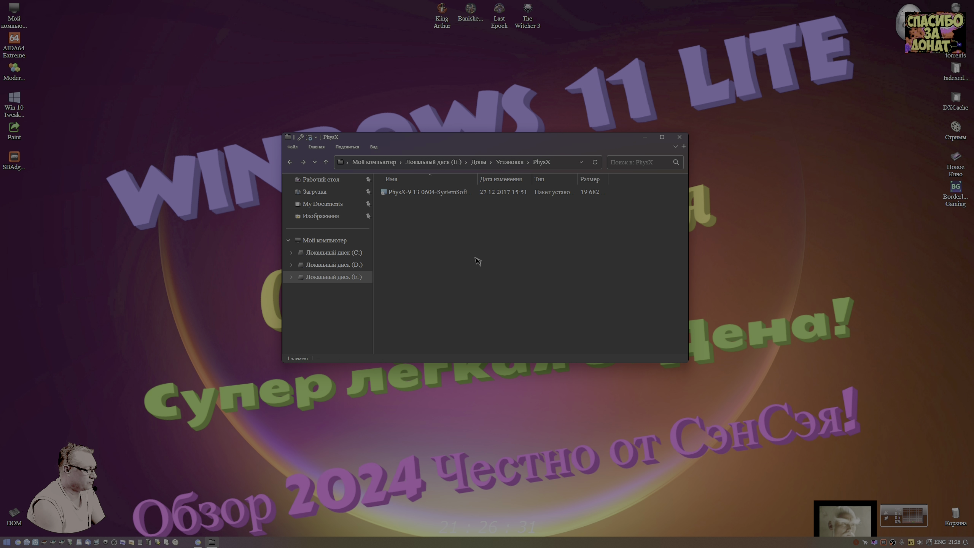
pyautogui.hotkey('alt', 'Left')
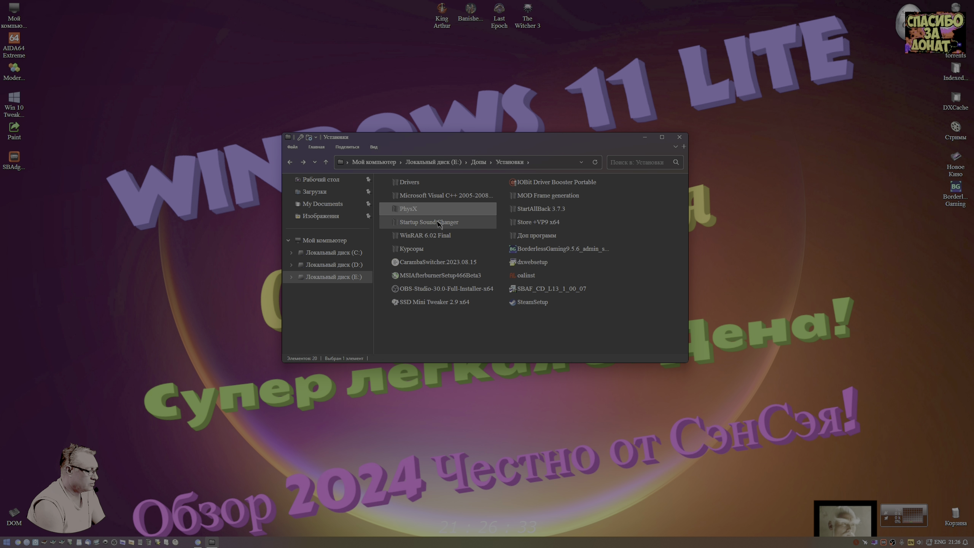
pyautogui.doubleClick(437, 222)
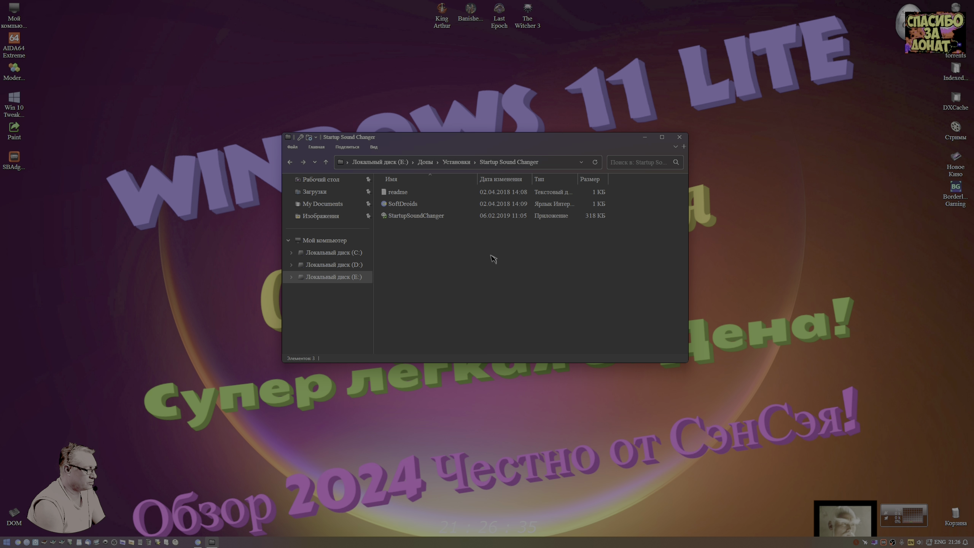
pyautogui.hotkey('alt', 'Left')
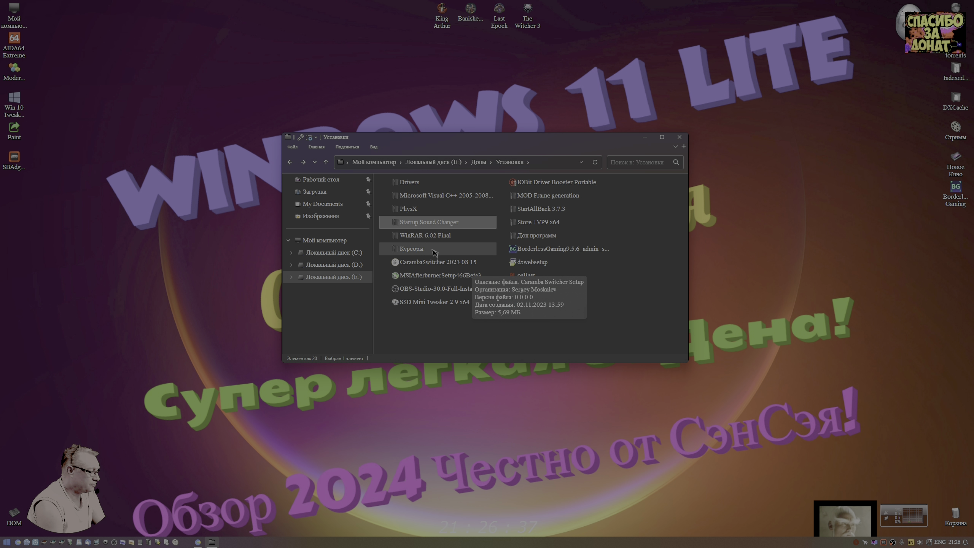
# View the WinRAR 6.02 Final folder, return to Установки, and point out Курсоры, CarambaSwitcher.2023.08.15 and MSIAfterburnerSetup466Beta3
pyautogui.doubleClick(426, 236)
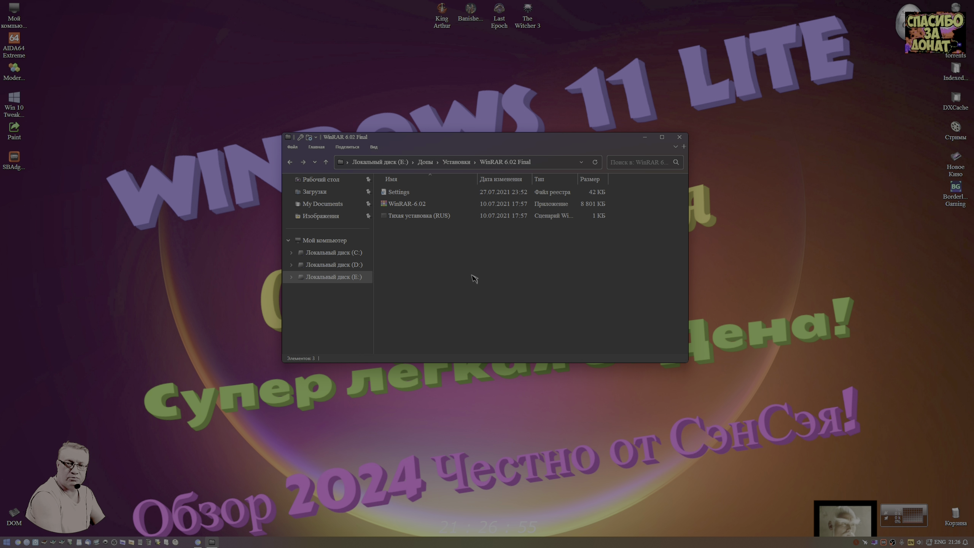
pyautogui.press('BackSpace')
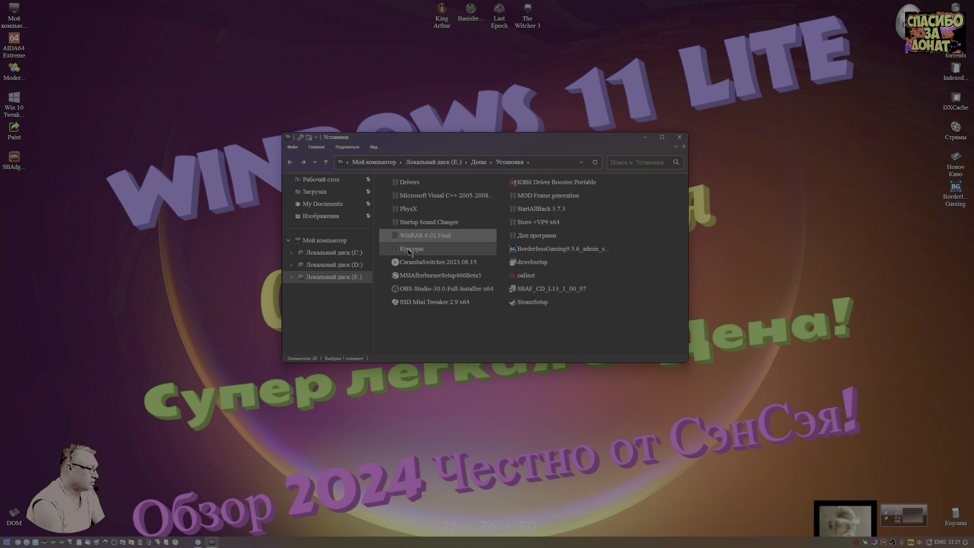
pyautogui.click(409, 250)
pyautogui.click(436, 264)
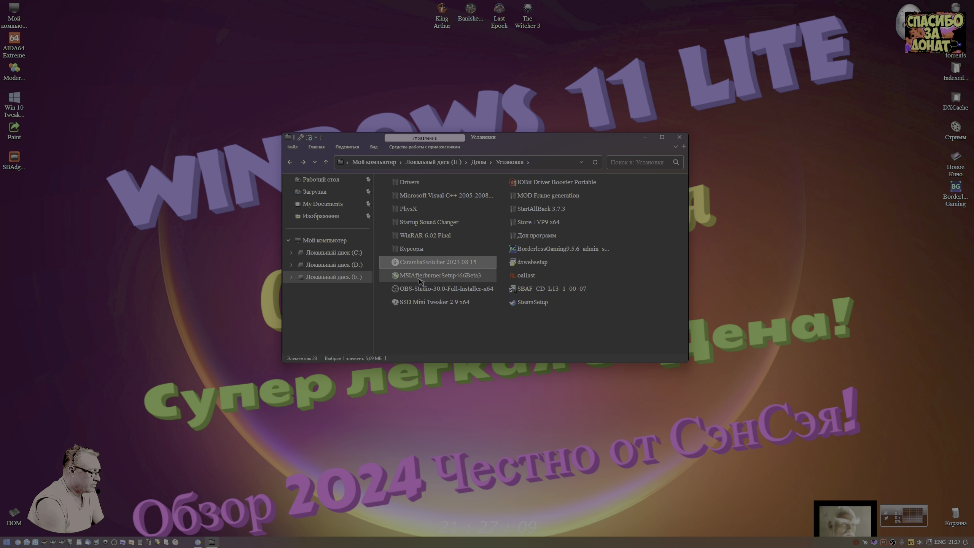
pyautogui.click(421, 276)
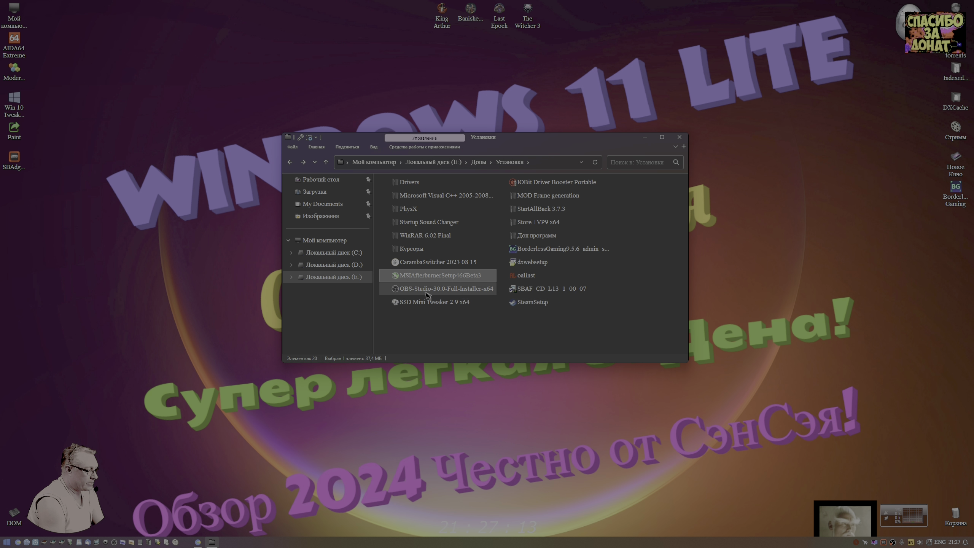
# Point out OBS-Studio-30.0-Full-Installer-x64, run SSD Mini Tweaker 2.9 x64 to view its optimization options, and close it
pyautogui.click(469, 291)
pyautogui.doubleClick(437, 303)
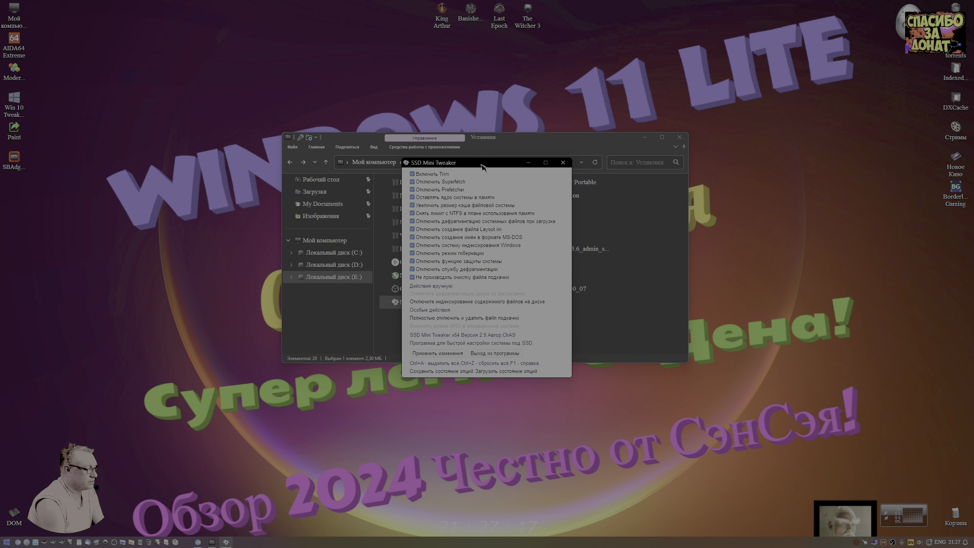
pyautogui.moveTo(482, 166); pyautogui.dragTo(484, 119)
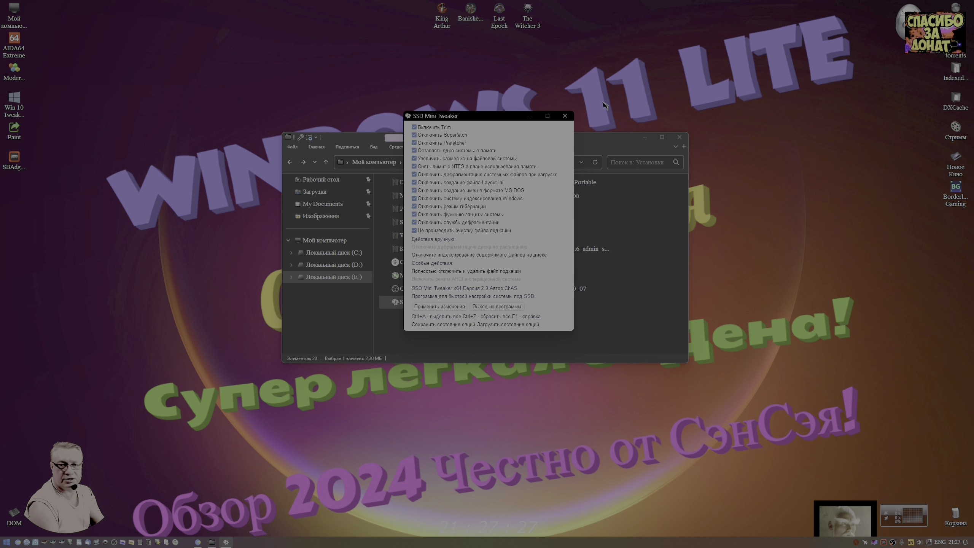
pyautogui.click(565, 115)
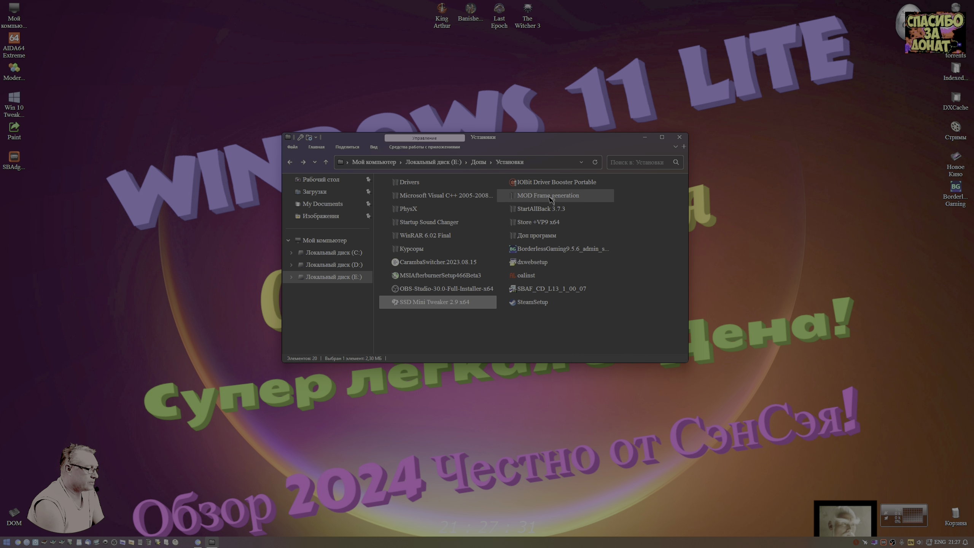
# View the MOD Frame generation folder and its DLSS 3 Frame generation mod 0.90 subfolder, returning to Установки
pyautogui.click(551, 198)
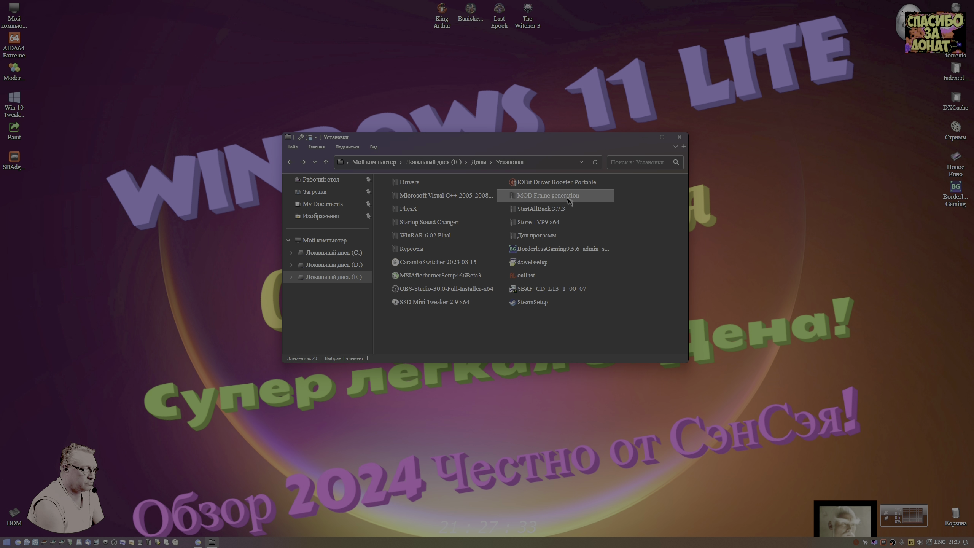
pyautogui.doubleClick(568, 198)
pyautogui.doubleClick(404, 192)
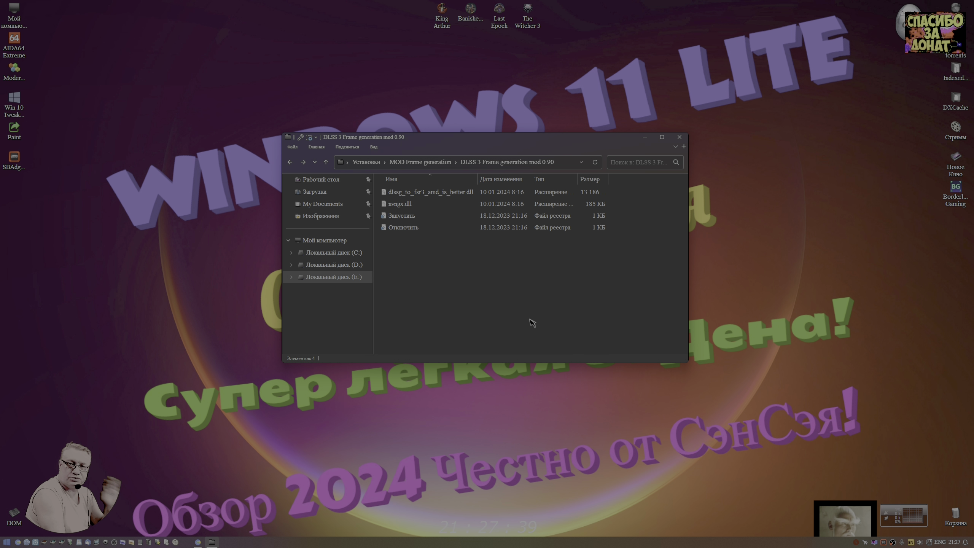
pyautogui.press('BackSpace')
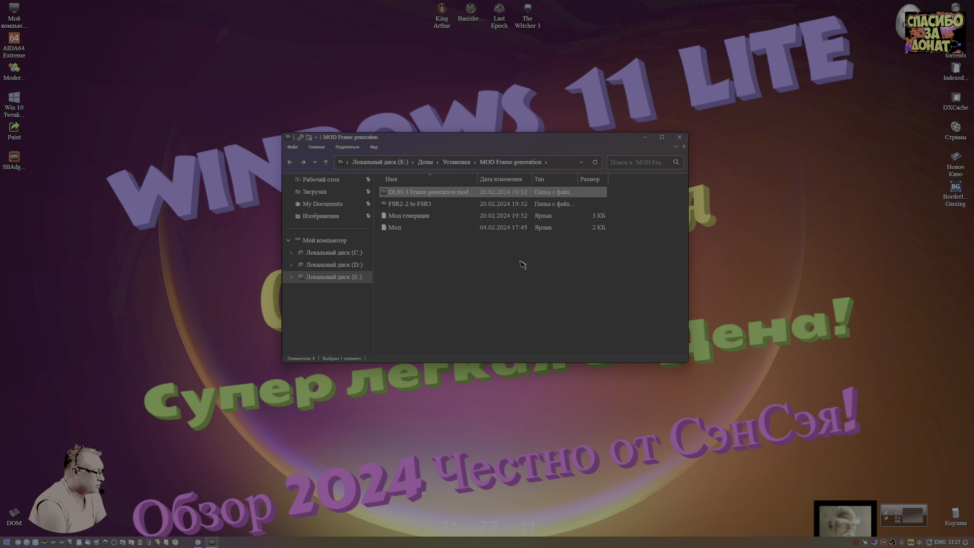
pyautogui.press('BackSpace')
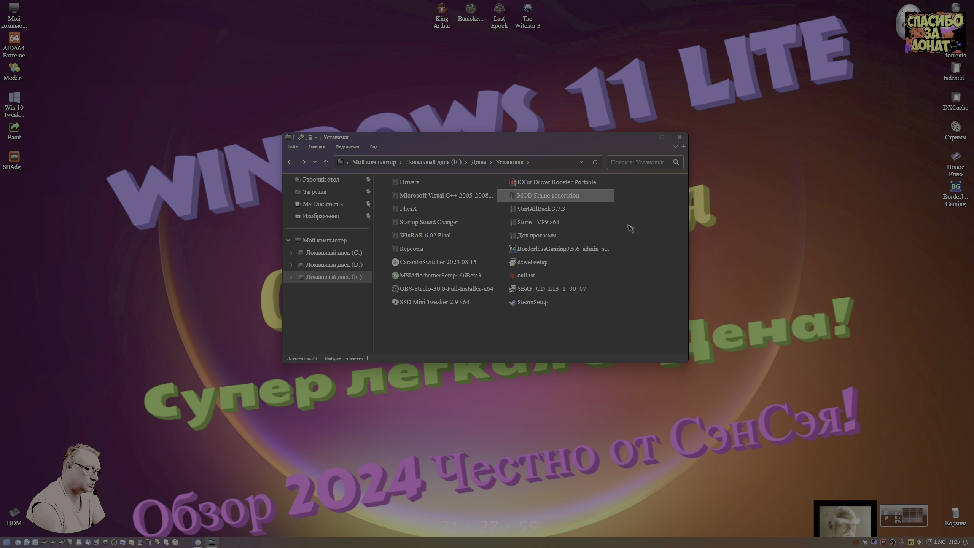
# View the StartAllBack 3.7.3 folder, show the restyled Start menu, and return to Установки
pyautogui.doubleClick(543, 209)
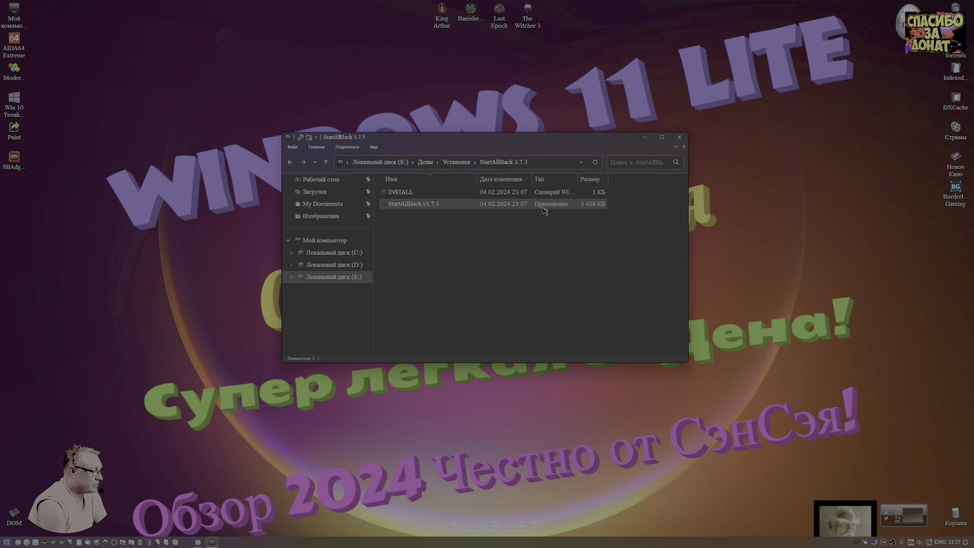
pyautogui.click(7, 542)
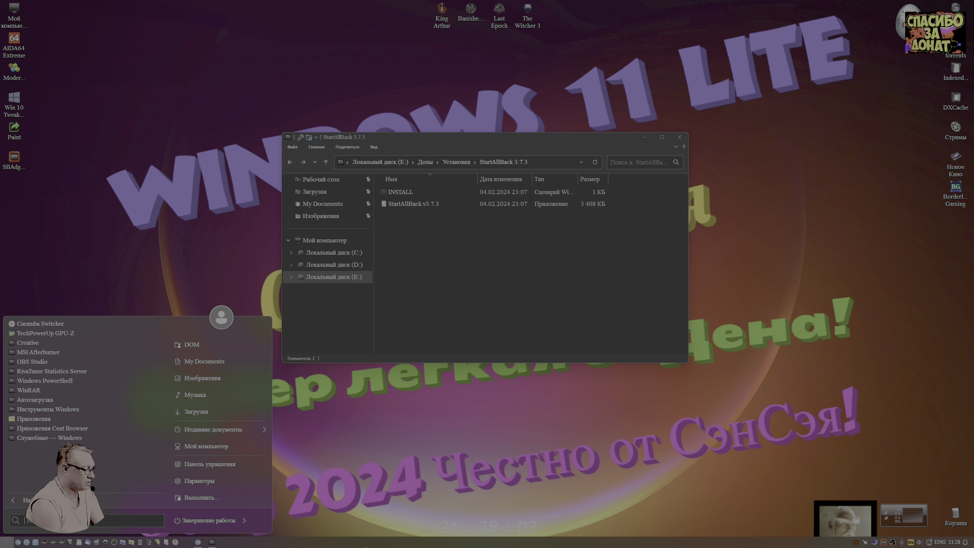
pyautogui.rightClick(366, 547)
pyautogui.click(308, 502)
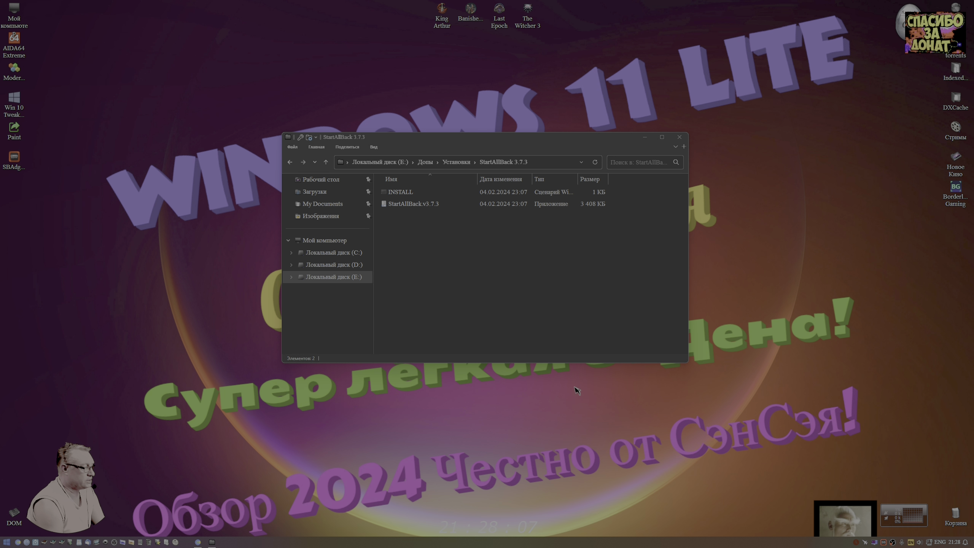
pyautogui.click(532, 278)
pyautogui.hotkey('alt', 'Left')
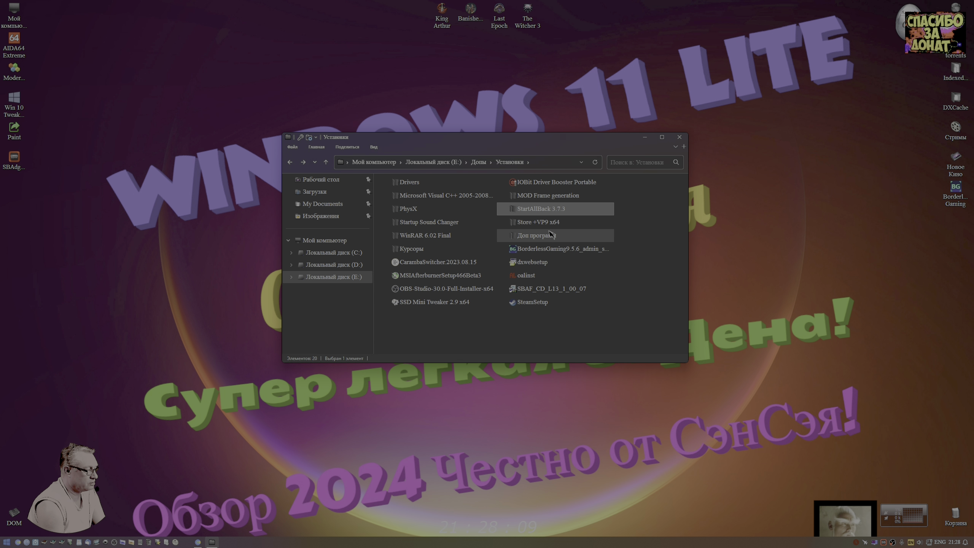
# View the Доп программ folder, return to Установки, and point out BorderlessGaming9.5.6 and dxwebsetup
pyautogui.doubleClick(548, 237)
pyautogui.keyDown('ctrl'); pyautogui.scroll(2, 547, 246); pyautogui.keyUp('ctrl')
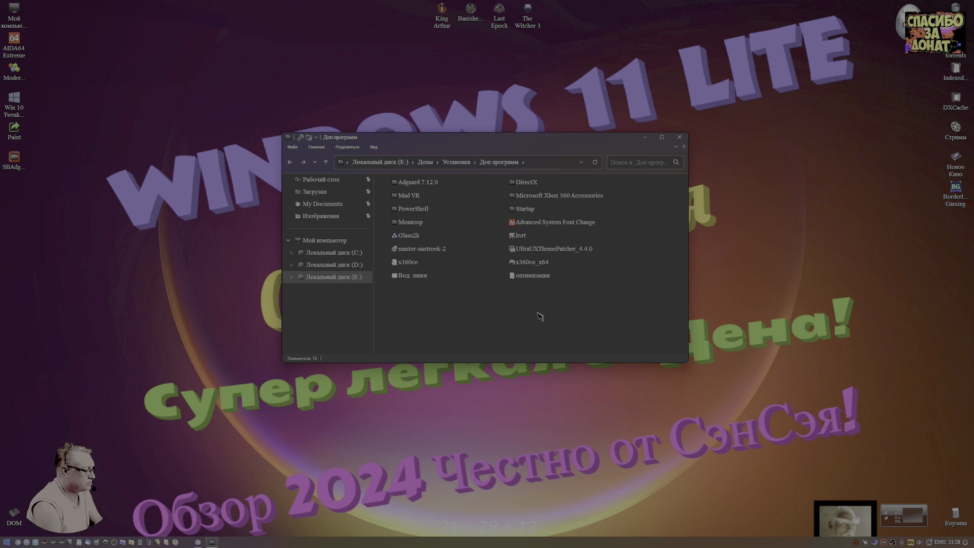
pyautogui.hotkey('alt', 'Left')
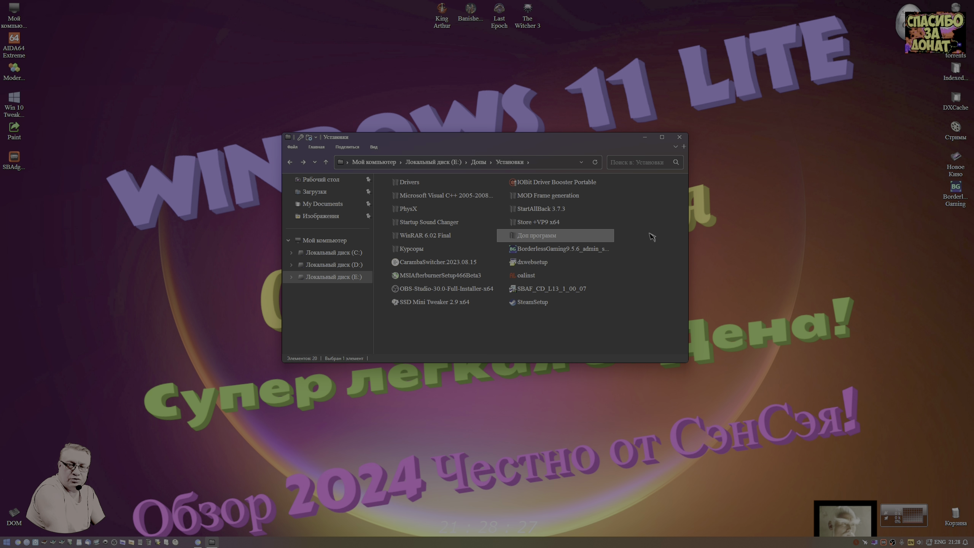
pyautogui.click(561, 250)
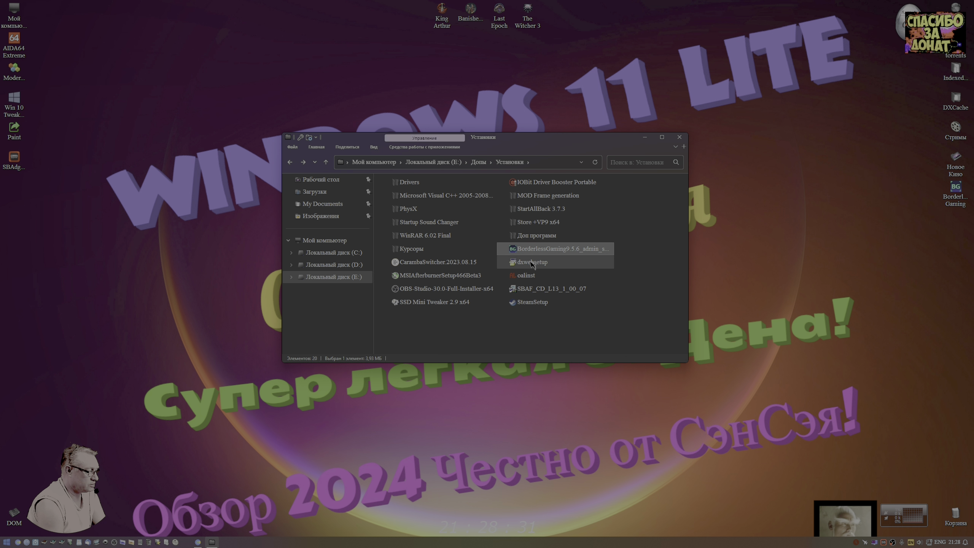
pyautogui.click(533, 263)
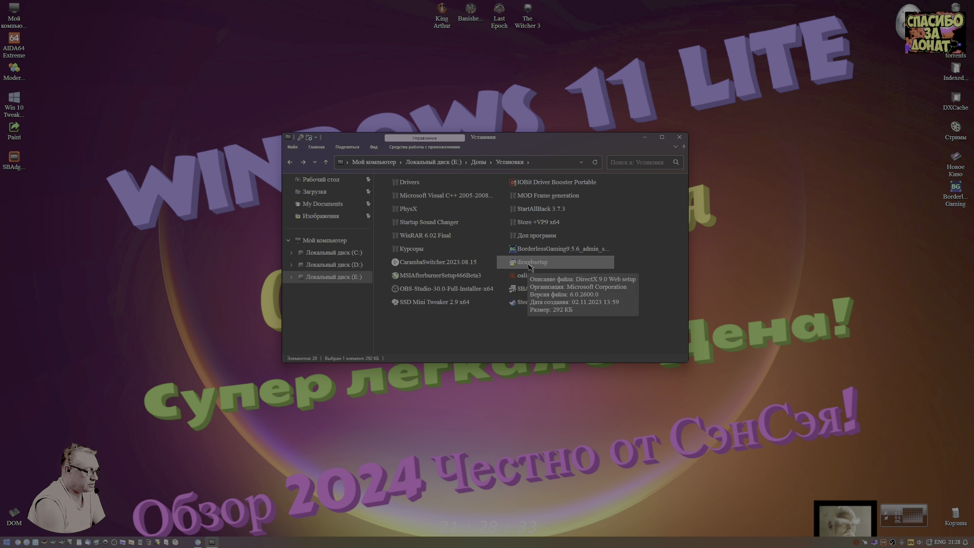
# Install OpenAL from oalinst, accepting its license and closing the installer message
pyautogui.doubleClick(524, 276)
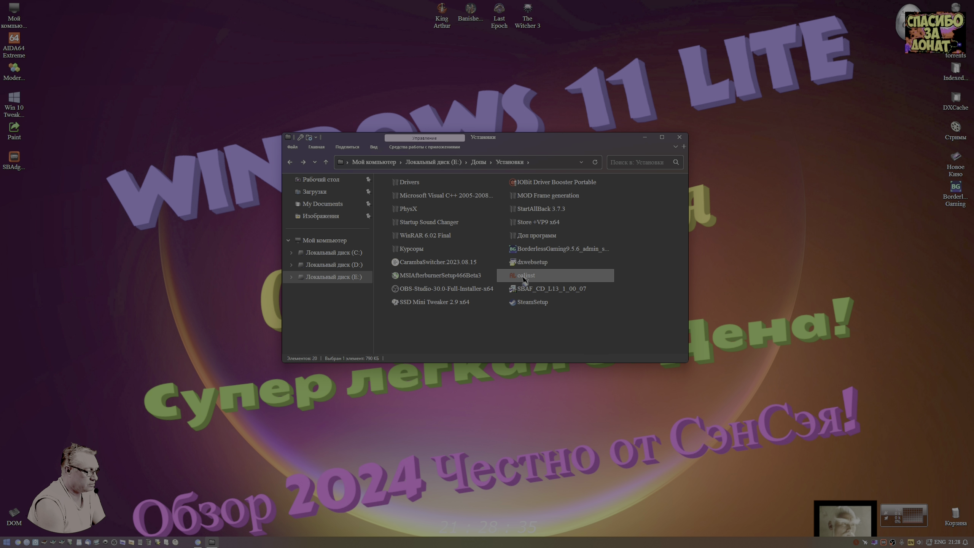
pyautogui.click(336, 272)
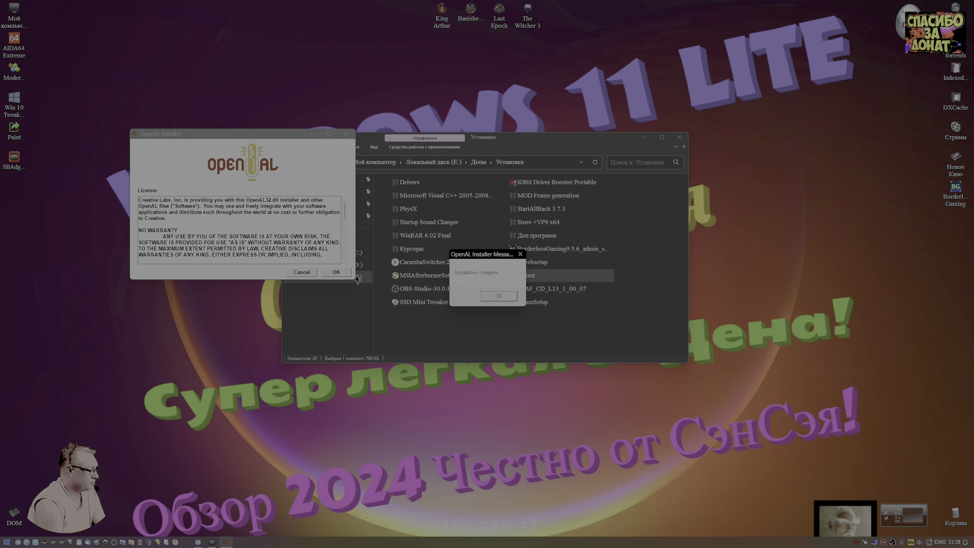
pyautogui.click(500, 301)
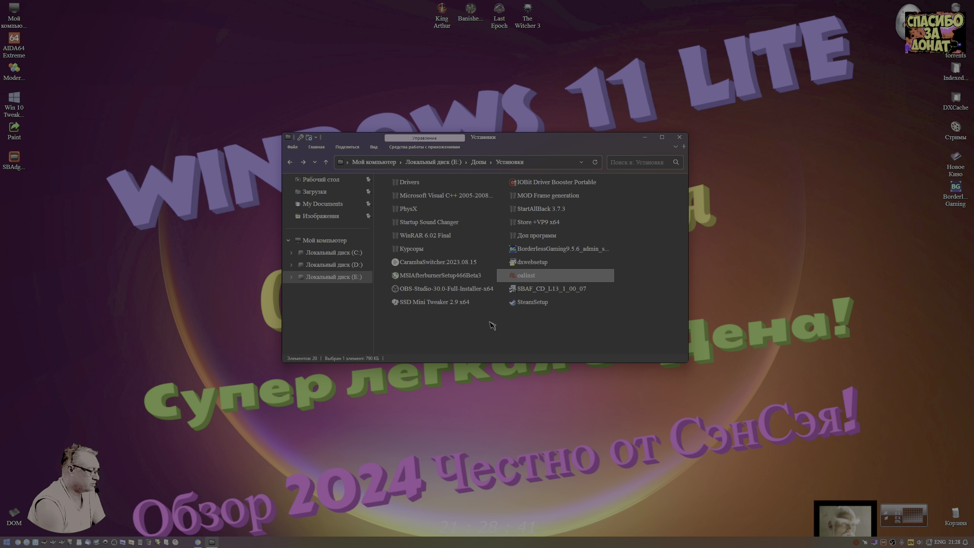
# Point out SBAF_CD_L13_1_00_07 and view the Store +VP9 x64 folder with its LTSC-Add-MicrosoftStore-2019 subfolder
pyautogui.click(550, 290)
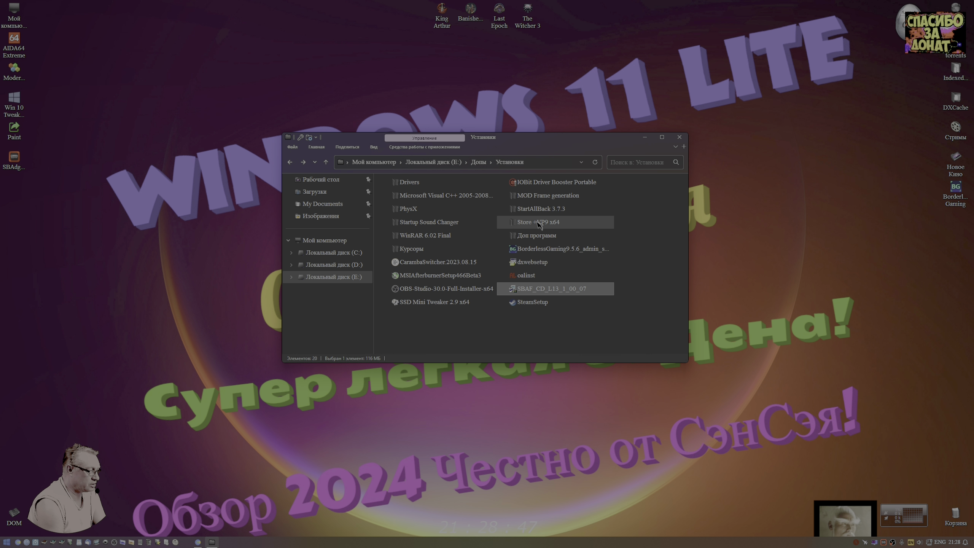
pyautogui.doubleClick(538, 222)
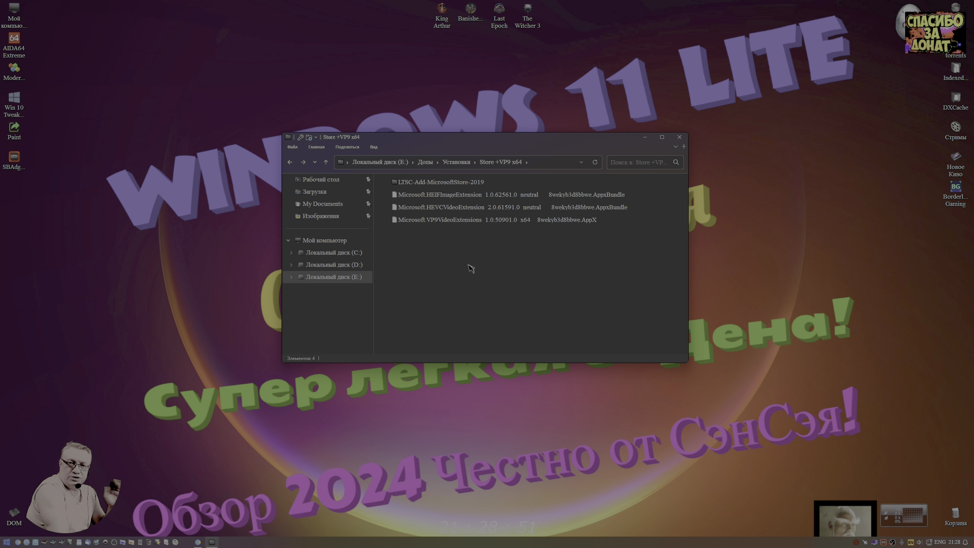
pyautogui.doubleClick(441, 182)
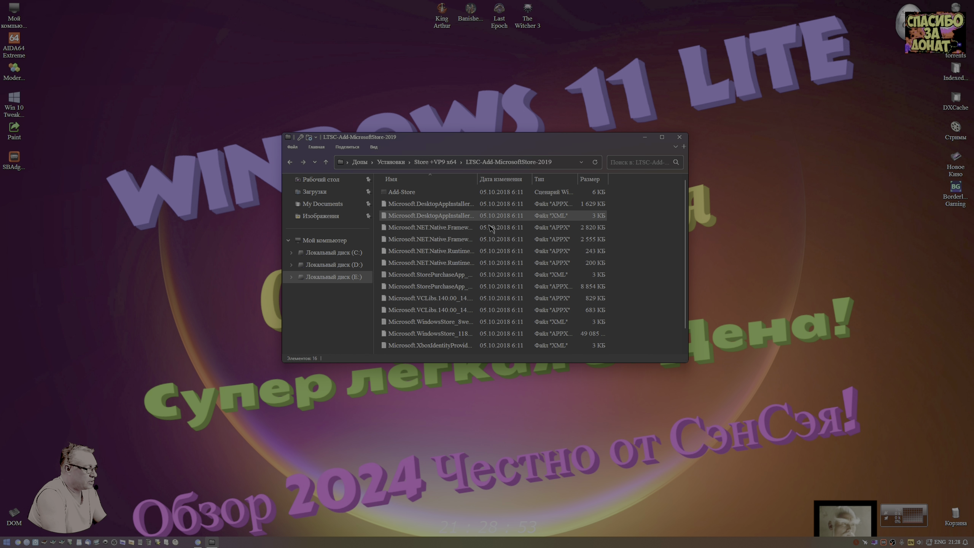
pyautogui.press('BackSpace')
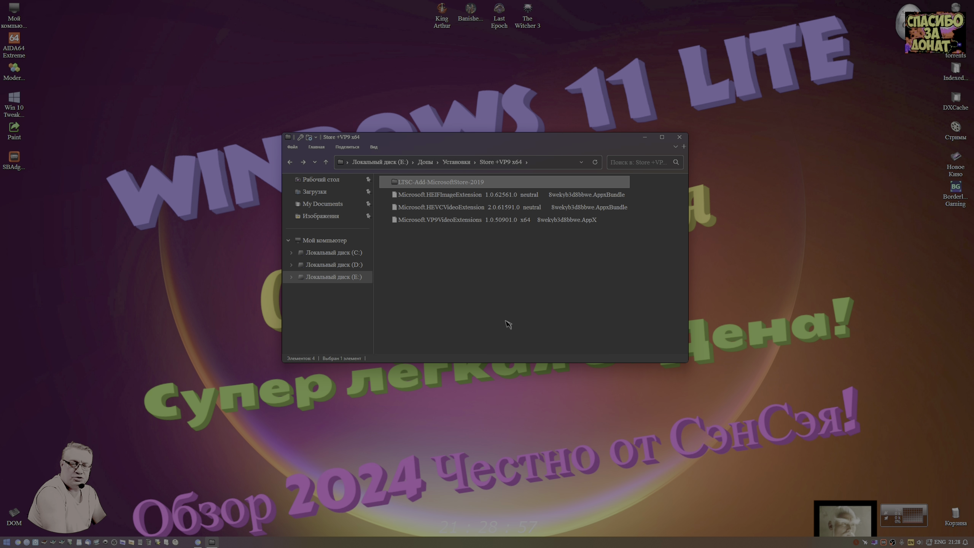
# Launch the Microsoft.HEIFImageExtension 1.0.62561.0 package, return to Установки, and reopen the Store +VP9 x64 folder
pyautogui.doubleClick(450, 196)
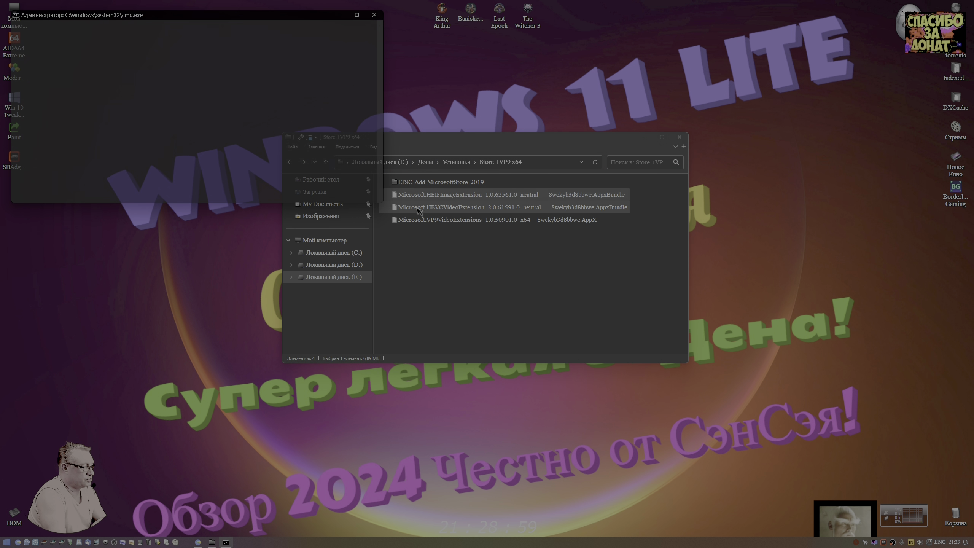
pyautogui.click(460, 272)
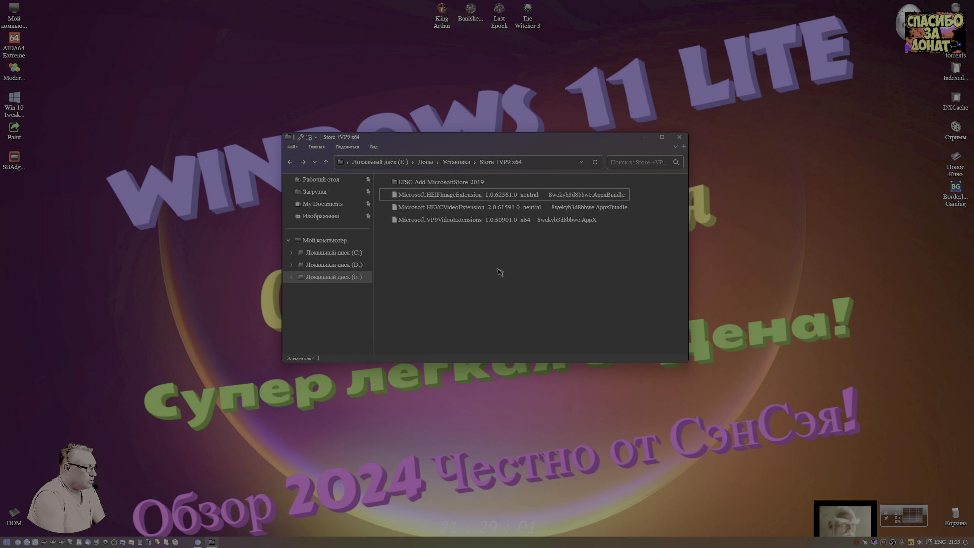
pyautogui.press('BackSpace')
pyautogui.doubleClick(540, 222)
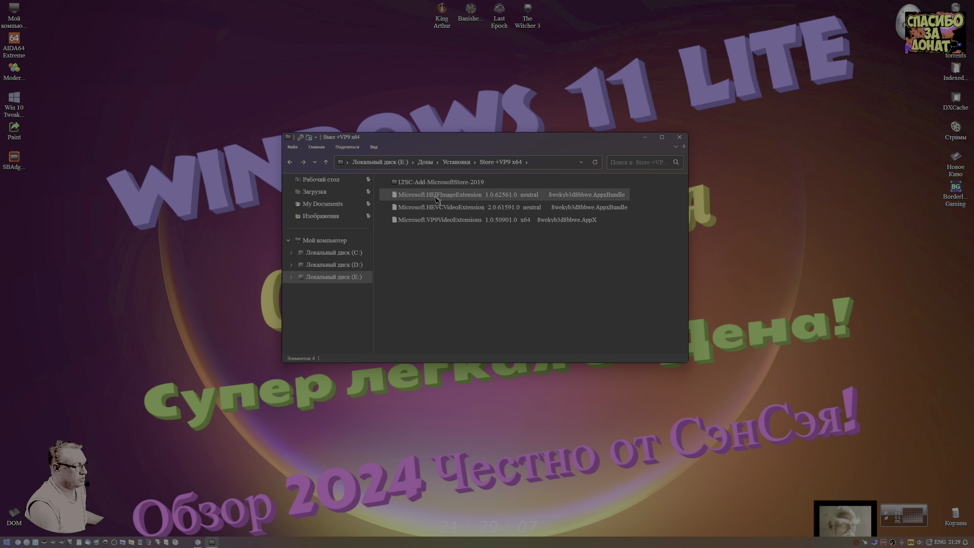
# Copy the text "HEIF" from the Microsoft.HEIFImageExtension file name and return to Установки
pyautogui.click(441, 199)
pyautogui.click(442, 197)
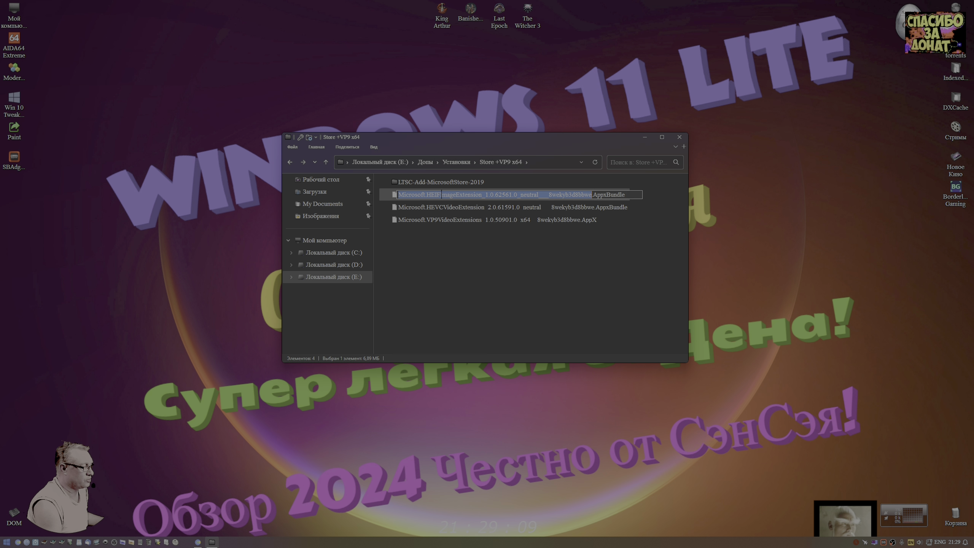
pyautogui.moveTo(442, 194); pyautogui.dragTo(427, 194)
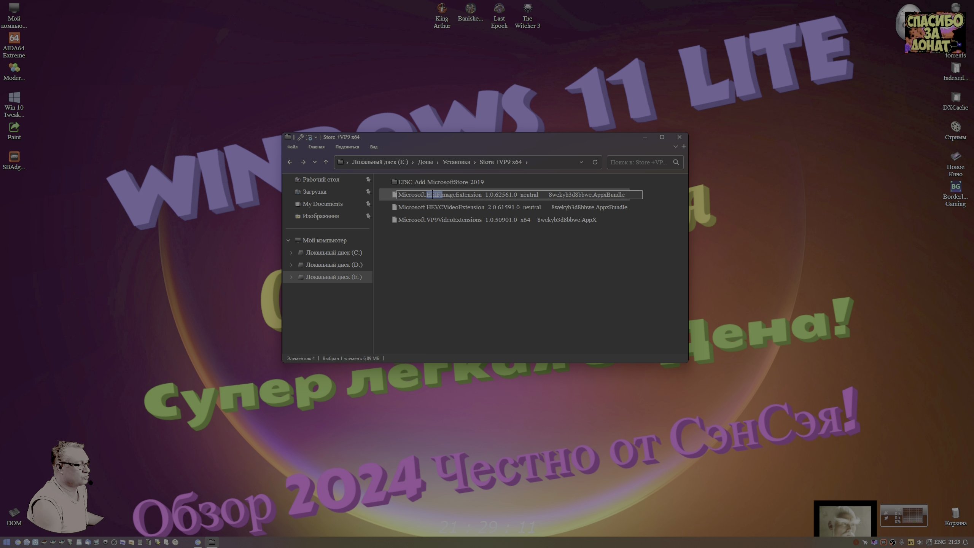
pyautogui.rightClick(435, 197)
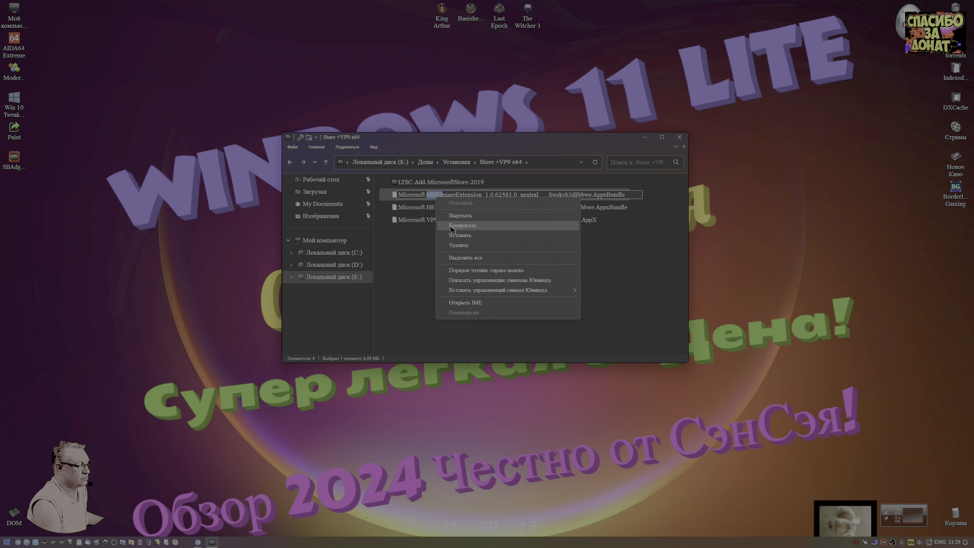
pyautogui.click(460, 227)
pyautogui.click(402, 267)
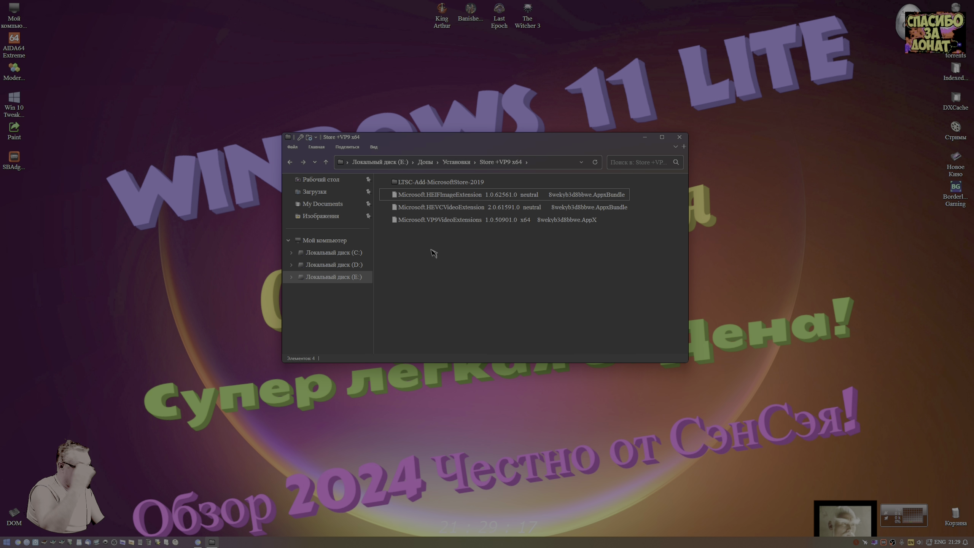
pyautogui.press('BackSpace')
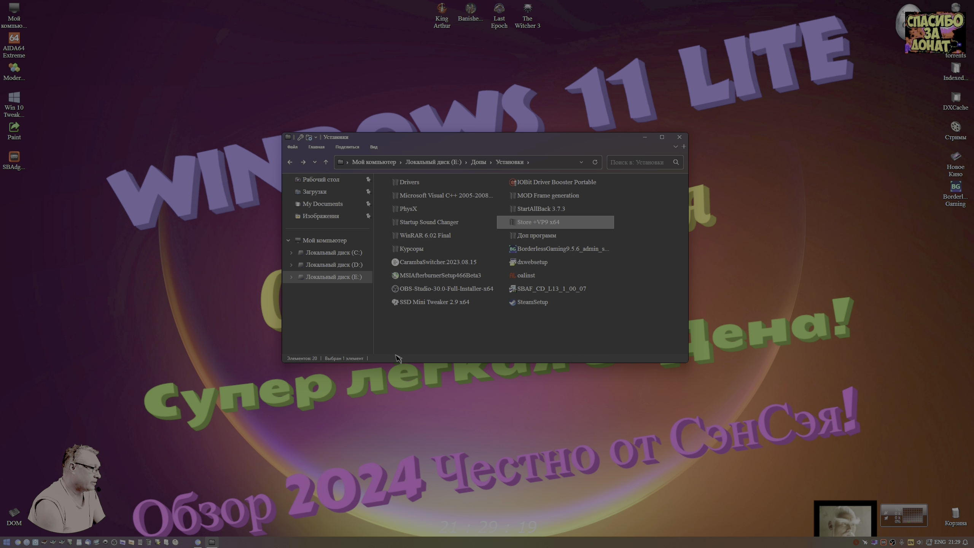
# Open the HDR page of the system display settings and examine its HDR, Auto HDR, calibration and SDR brightness options
pyautogui.rightClick(474, 85)
pyautogui.click(500, 207)
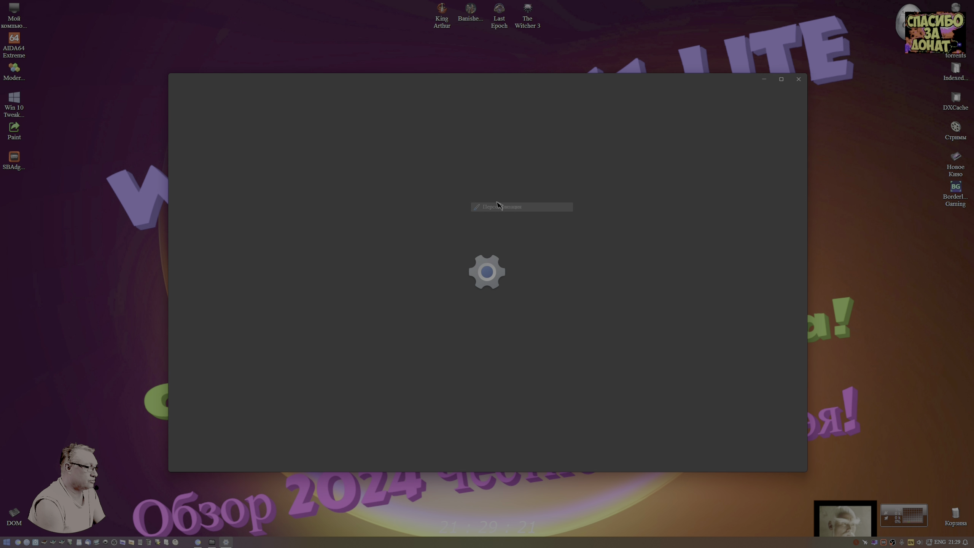
pyautogui.click(183, 153)
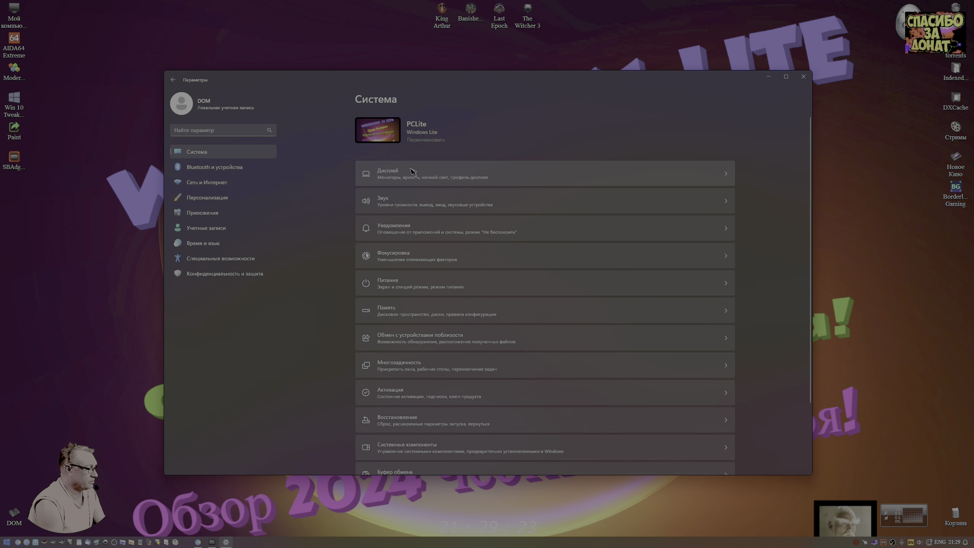
pyautogui.click(412, 172)
pyautogui.click(485, 208)
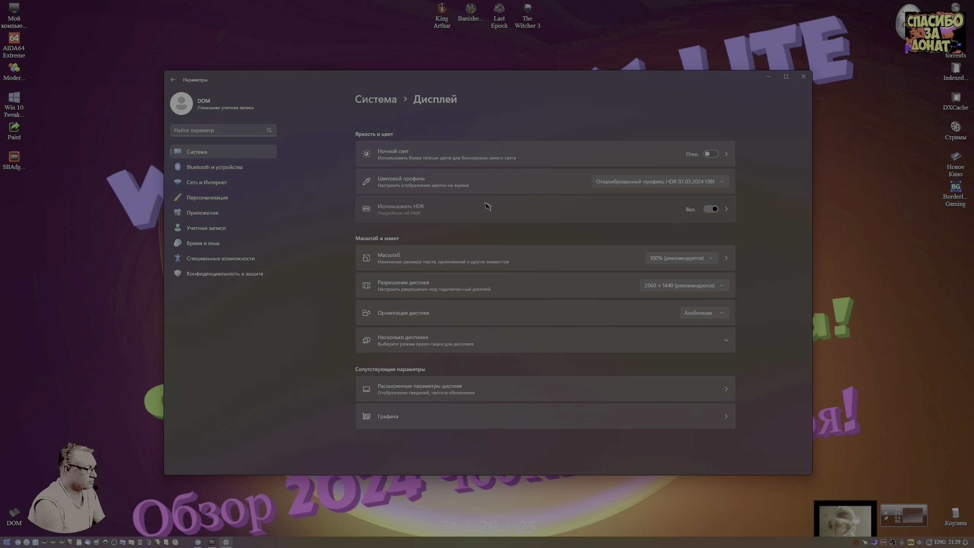
pyautogui.scroll(-3, 583, 363)
pyautogui.scroll(3, 583, 365)
pyautogui.scroll(-3, 475, 208)
pyautogui.scroll(3, 491, 206)
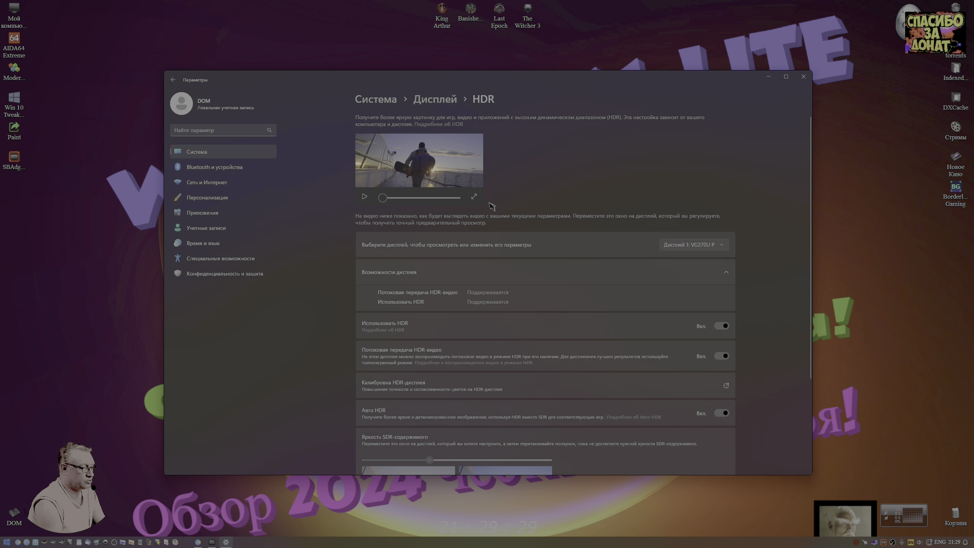
pyautogui.scroll(-3, 552, 199)
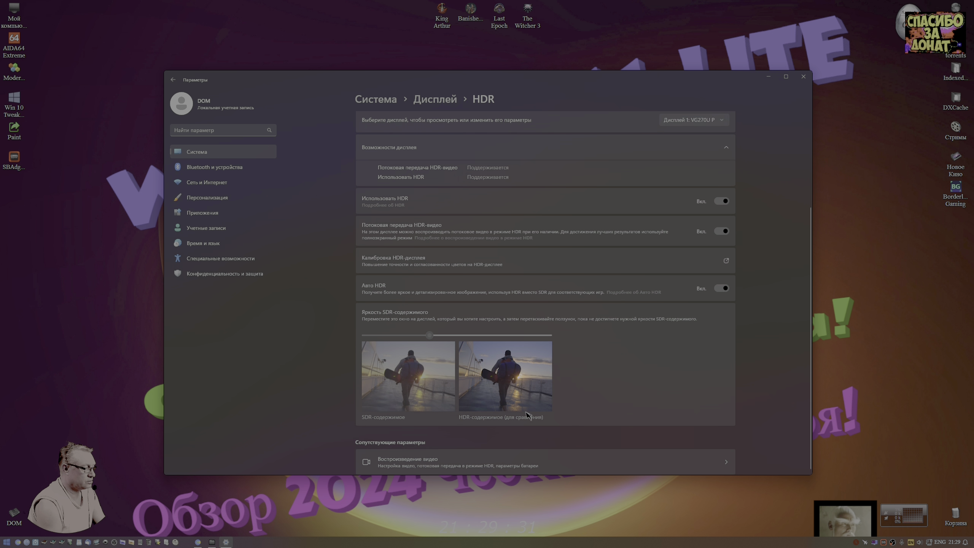
# Leave the HDR page, close the system settings, and view the Store +VP9 x64 folder before returning to Установки
pyautogui.hotkey('alt', 'Left')
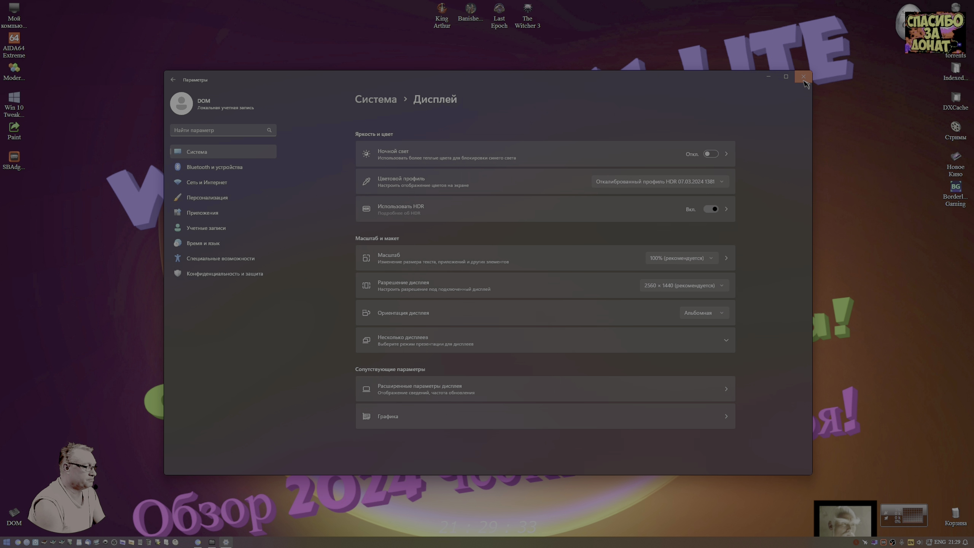
pyautogui.click(803, 77)
pyautogui.click(516, 338)
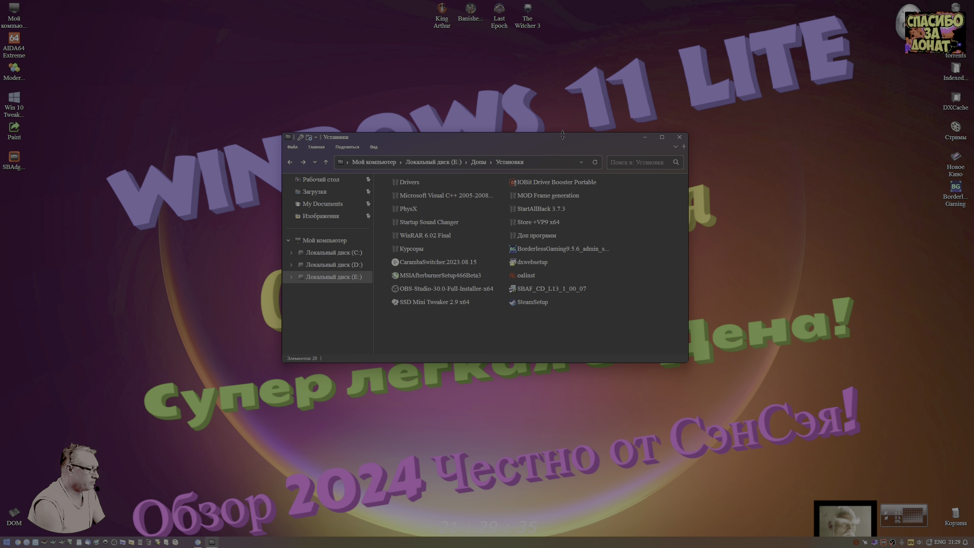
pyautogui.doubleClick(538, 223)
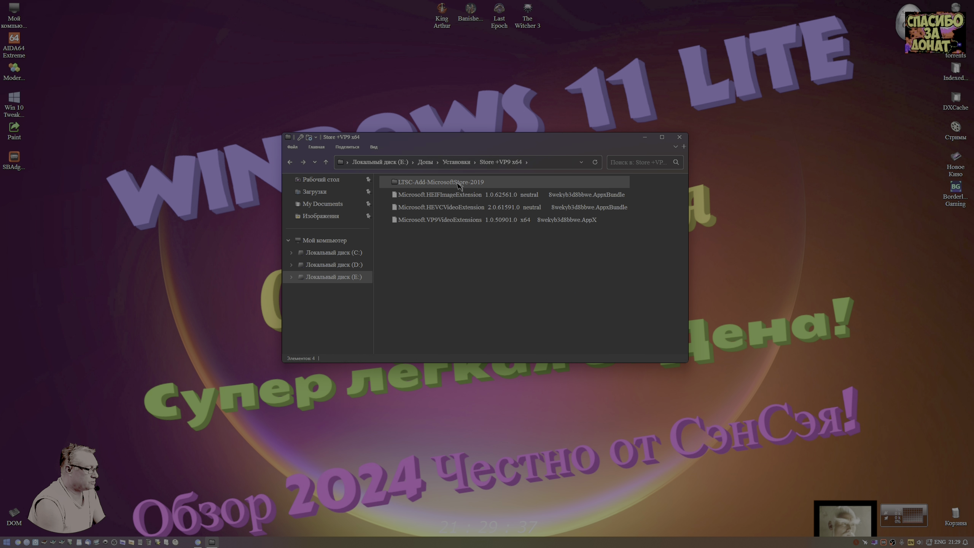
pyautogui.hotkey('alt', 'Left')
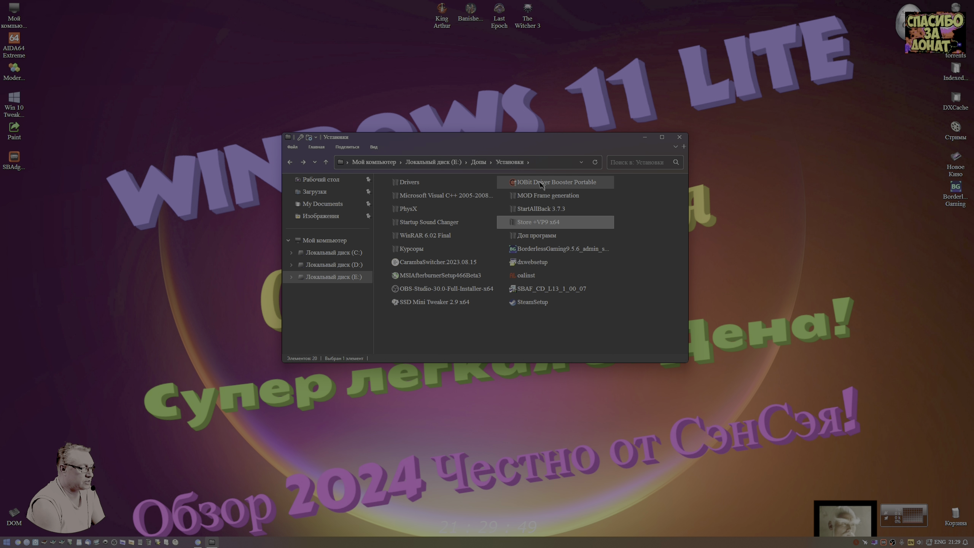
# Switch to local disk D, launch Win 10 Tweaker from the desktop, view its privacy options and close it
pyautogui.click(541, 184)
pyautogui.click(332, 264)
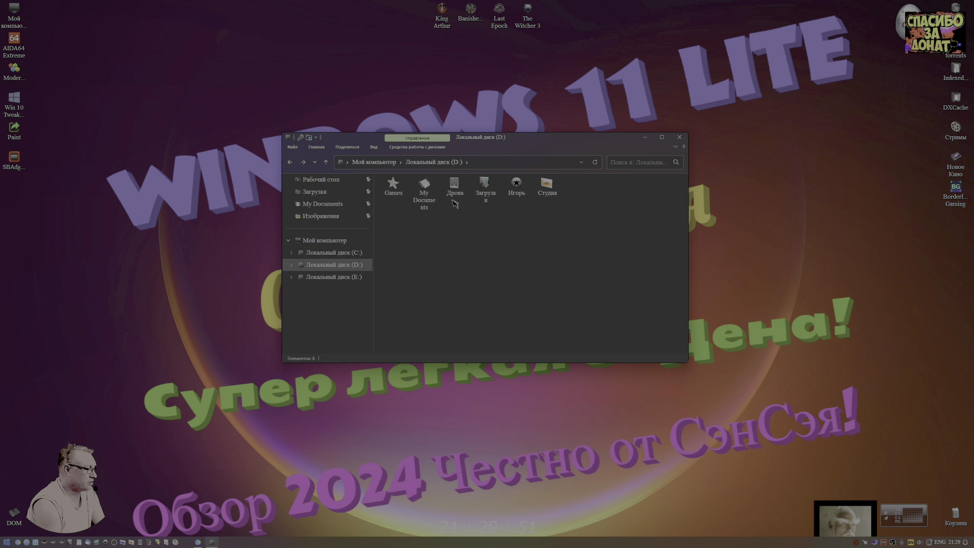
pyautogui.click(9, 112)
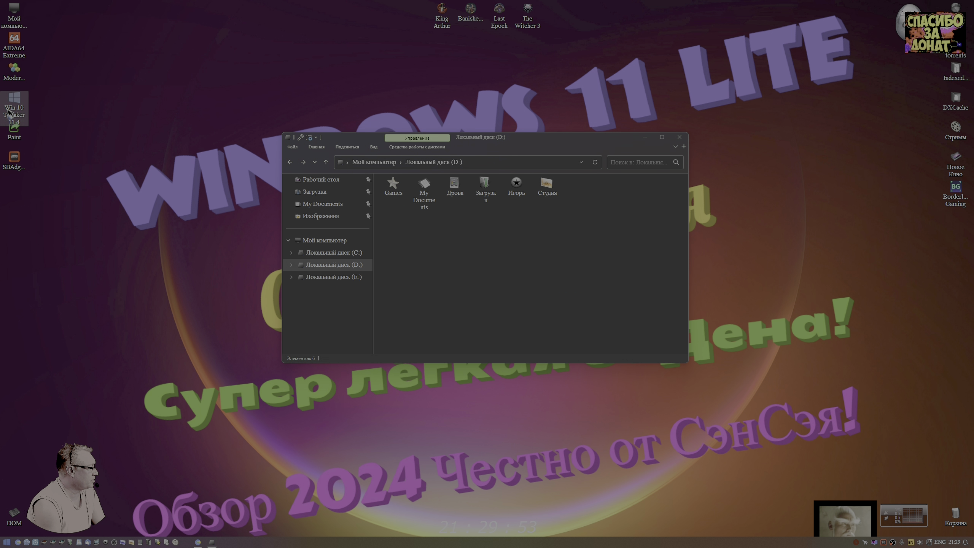
pyautogui.doubleClick(9, 112)
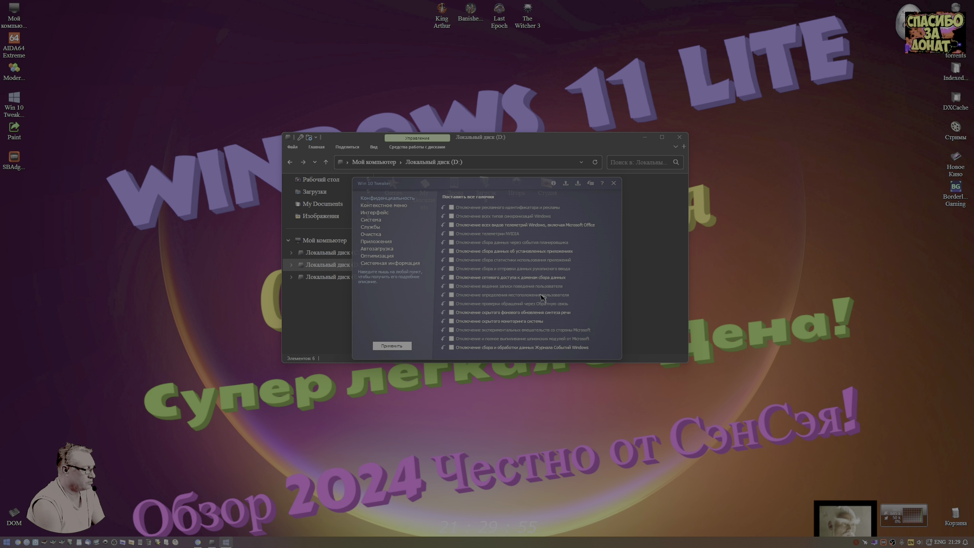
pyautogui.click(614, 183)
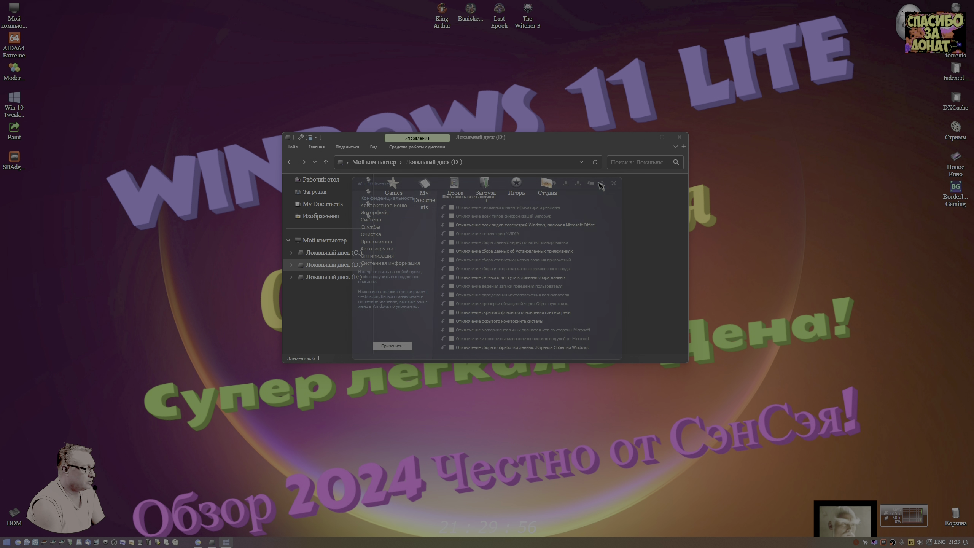
# Launch ModernTweaker from the desktop and examine its Безопасность, Очистка системы and Система pages
pyautogui.click(15, 71)
pyautogui.doubleClick(14, 71)
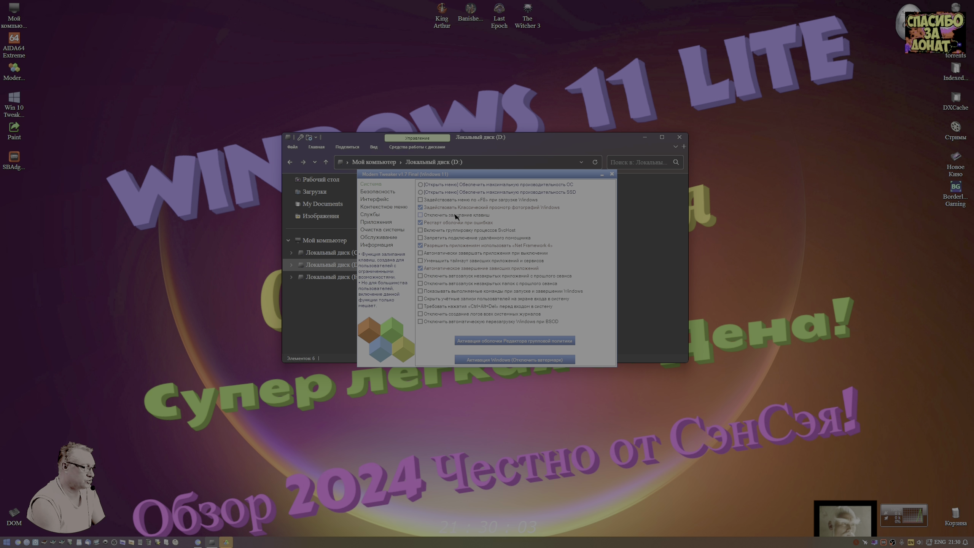
pyautogui.click(377, 191)
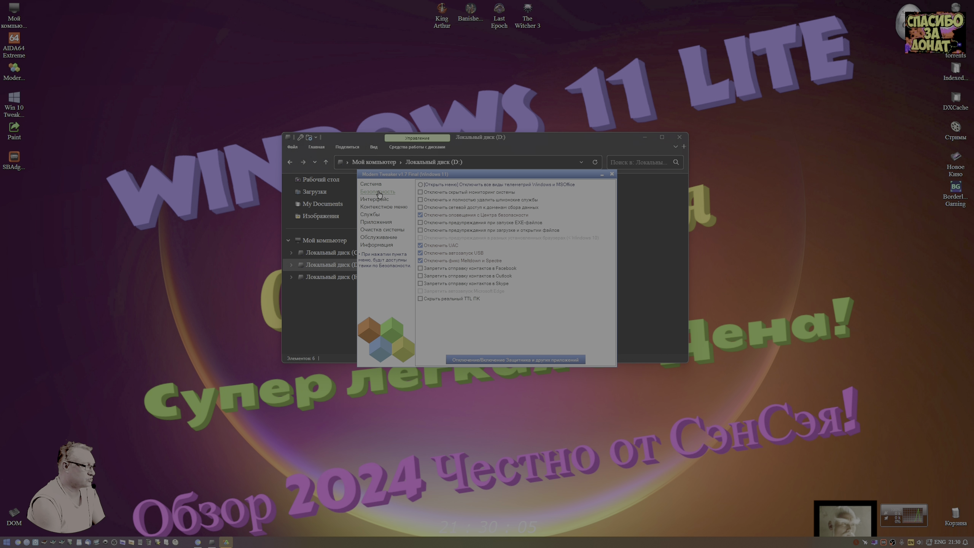
pyautogui.click(955, 542)
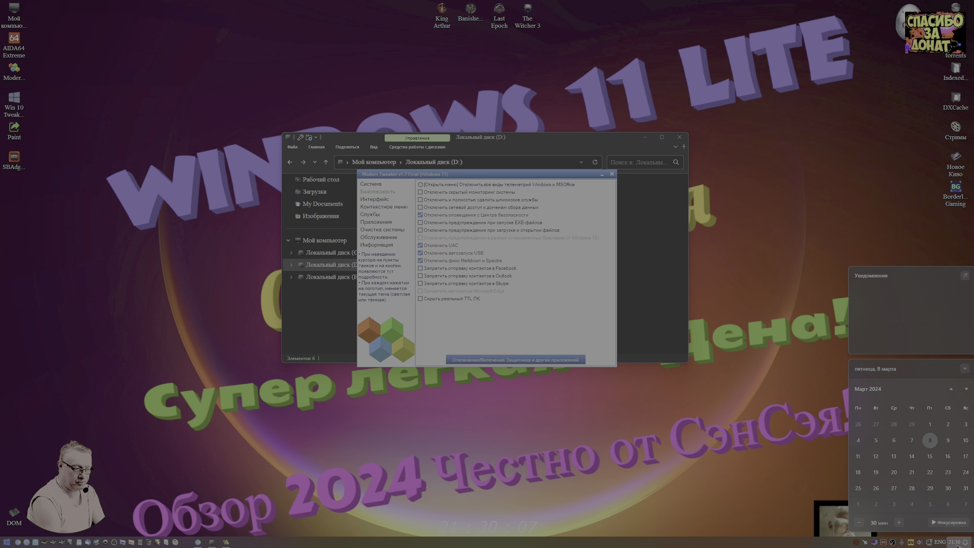
pyautogui.click(952, 537)
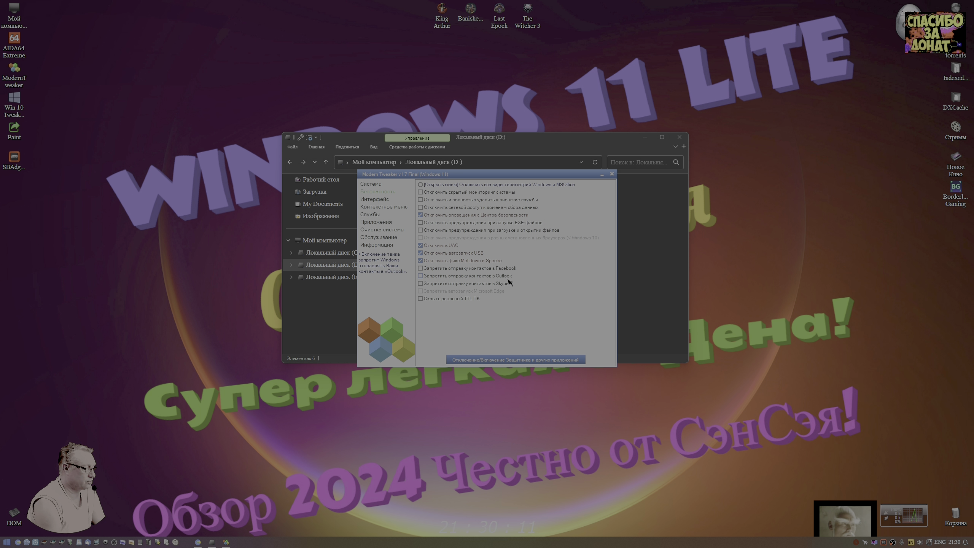
pyautogui.click(379, 230)
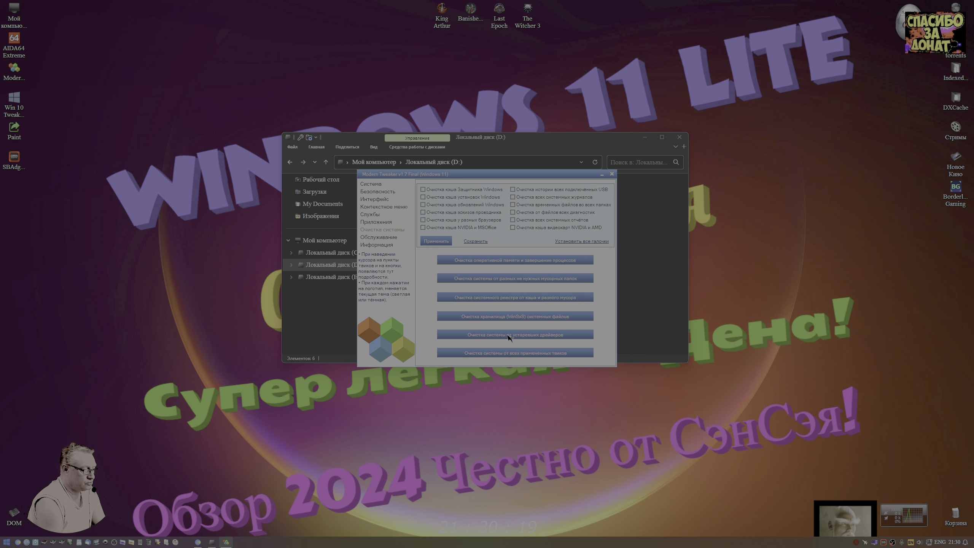
pyautogui.click(371, 185)
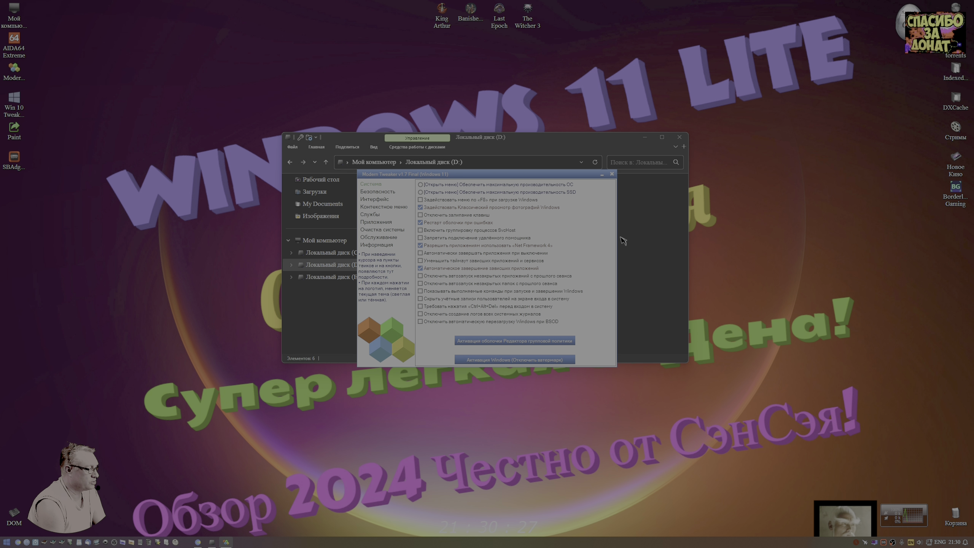
# Switch back to the Установки folder and point out the Win 10 Tweaker and ModernTweaker desktop shortcuts
pyautogui.hotkey('alt', 'Tab')
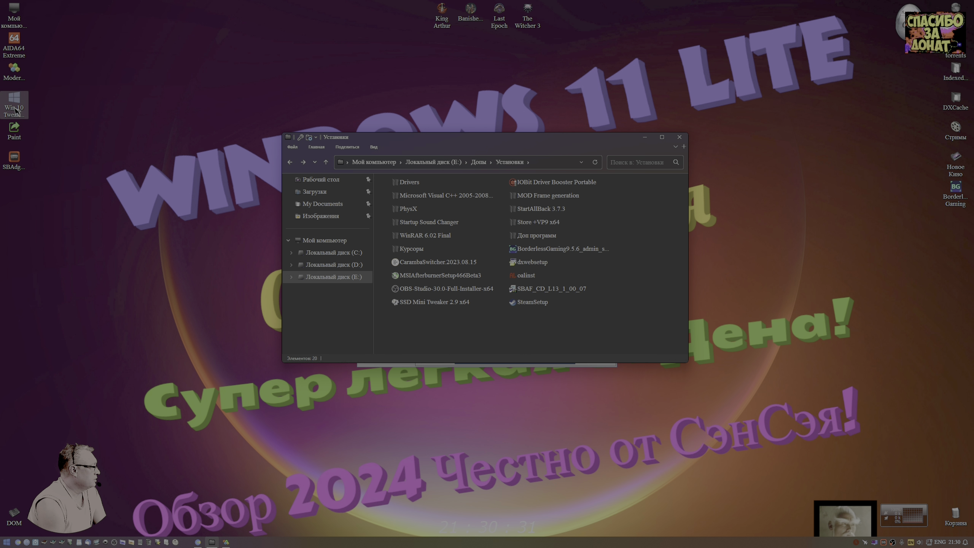
pyautogui.click(15, 111)
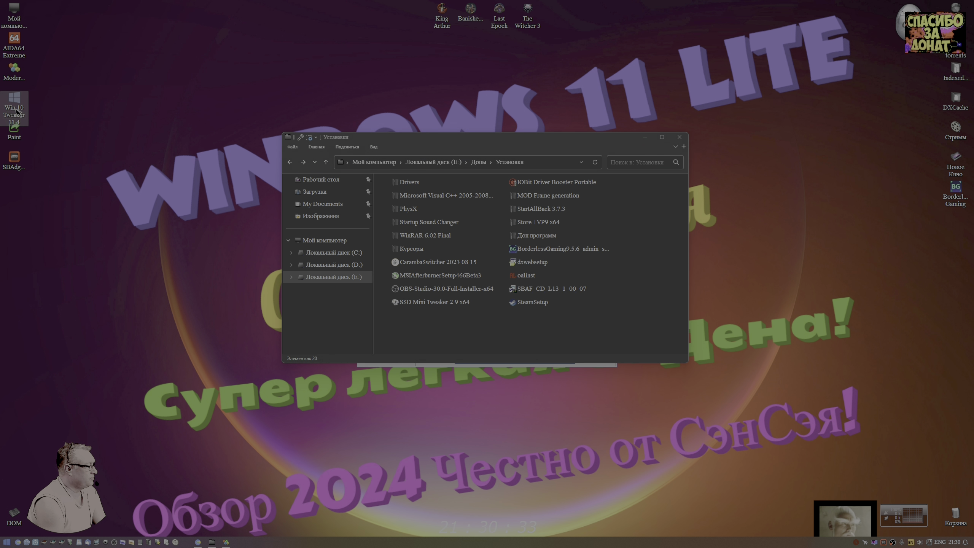
pyautogui.click(15, 72)
pyautogui.click(218, 96)
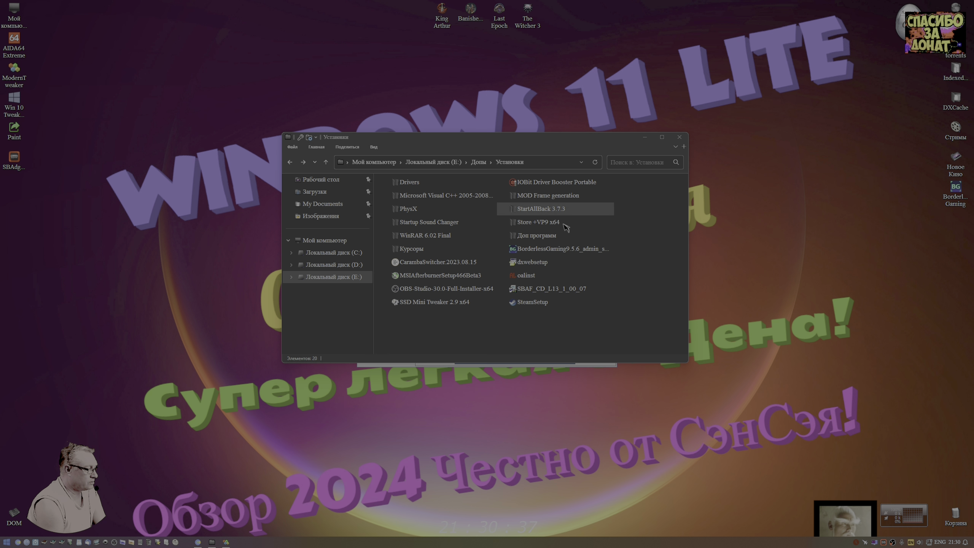
# Open the Твики folder inside Дрова on local disk D and view its tweak files
pyautogui.hotkey('alt', 'Up')
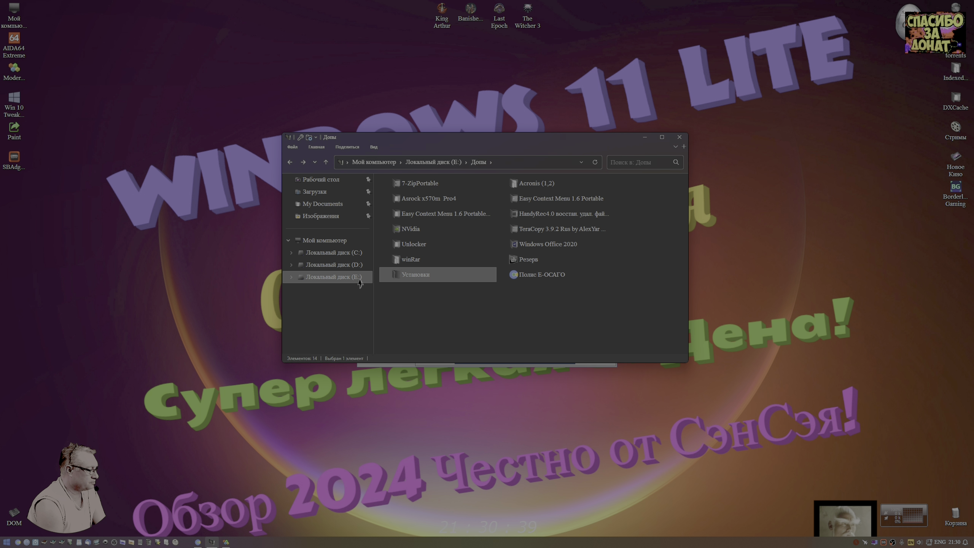
pyautogui.click(347, 265)
pyautogui.doubleClick(455, 188)
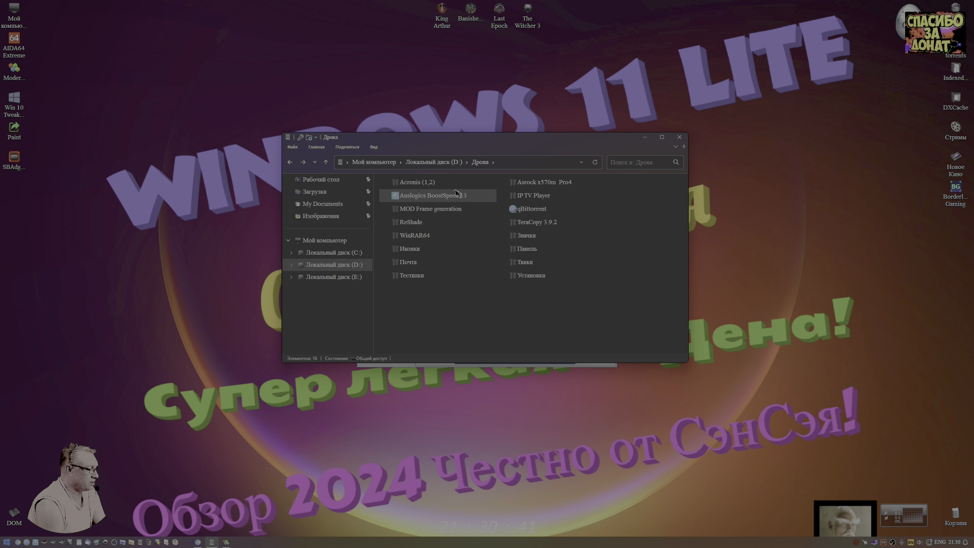
pyautogui.doubleClick(531, 263)
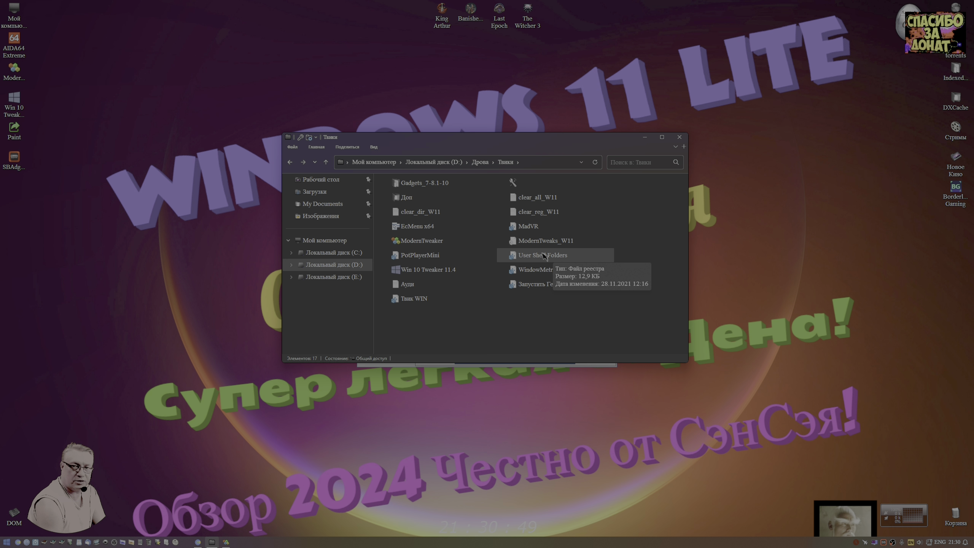
# Open a second file window and go to the Общие folder under Пользователи on local disk C
pyautogui.click(53, 542)
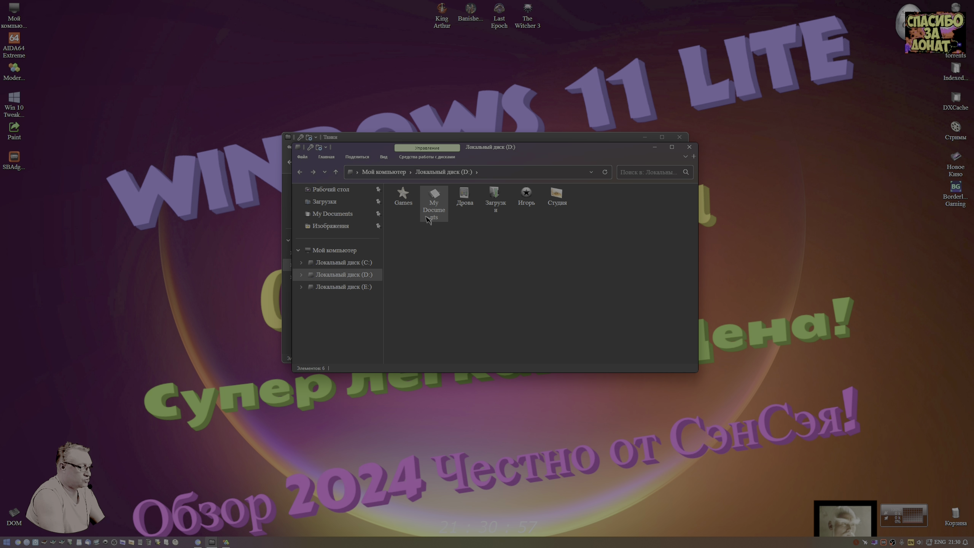
pyautogui.click(344, 262)
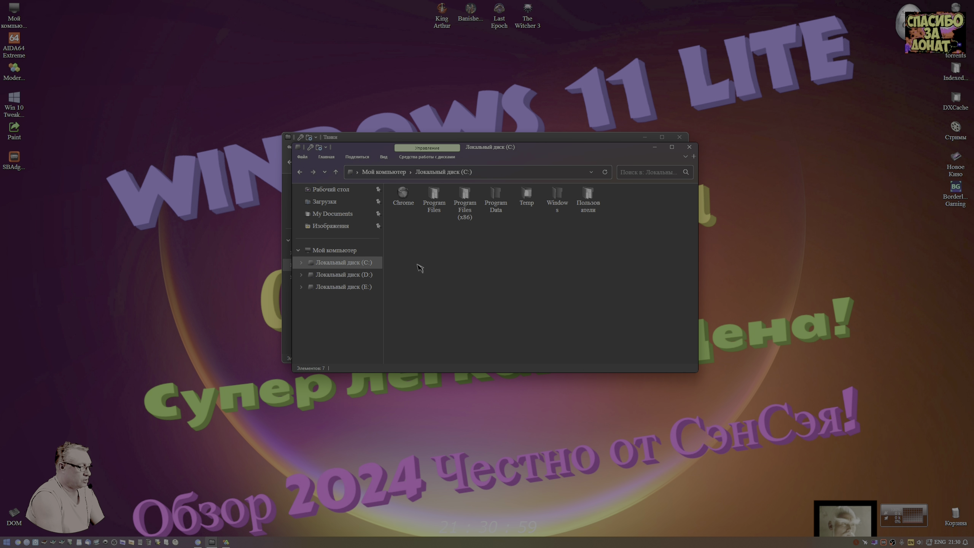
pyautogui.doubleClick(582, 199)
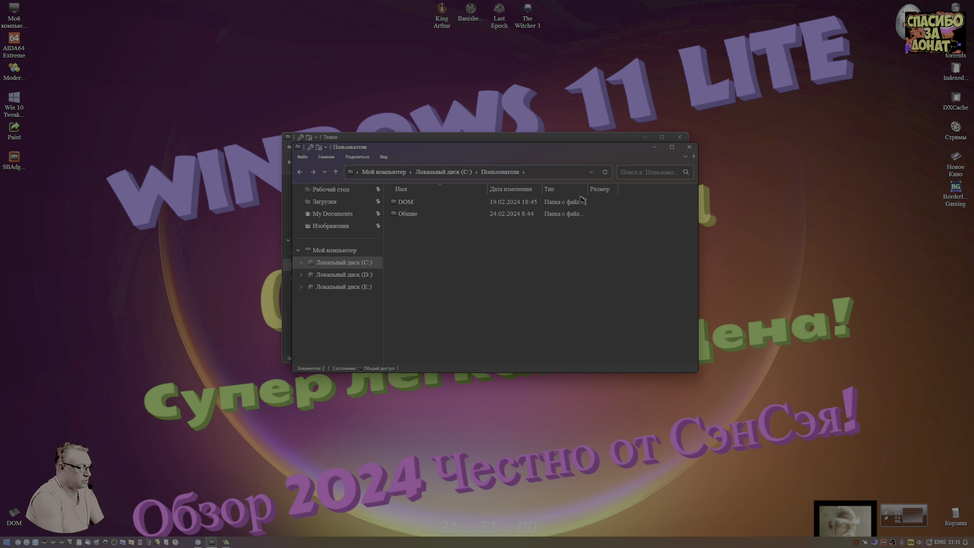
pyautogui.doubleClick(410, 214)
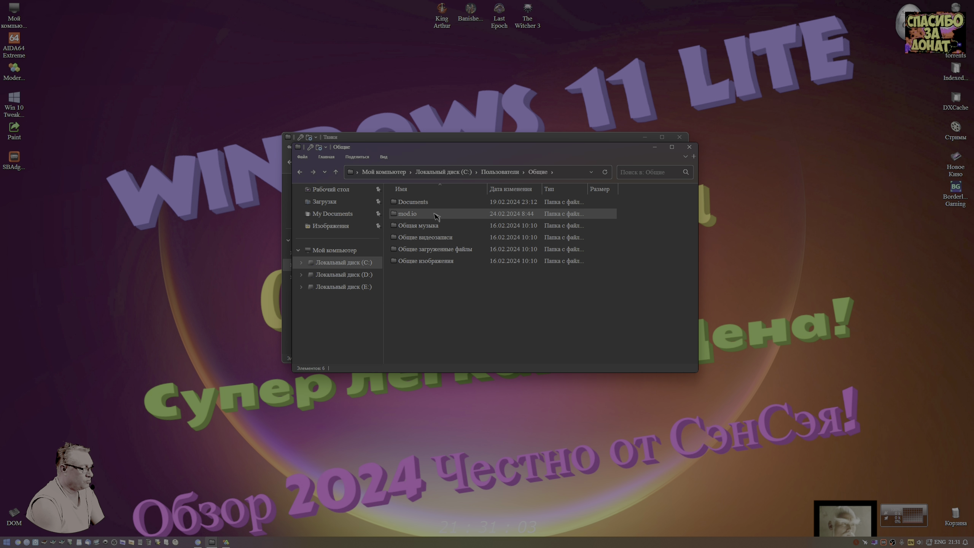
# Examine the Расположение settings in the properties of the Documents folder in Общие, and cancel without changes
pyautogui.rightClick(413, 202)
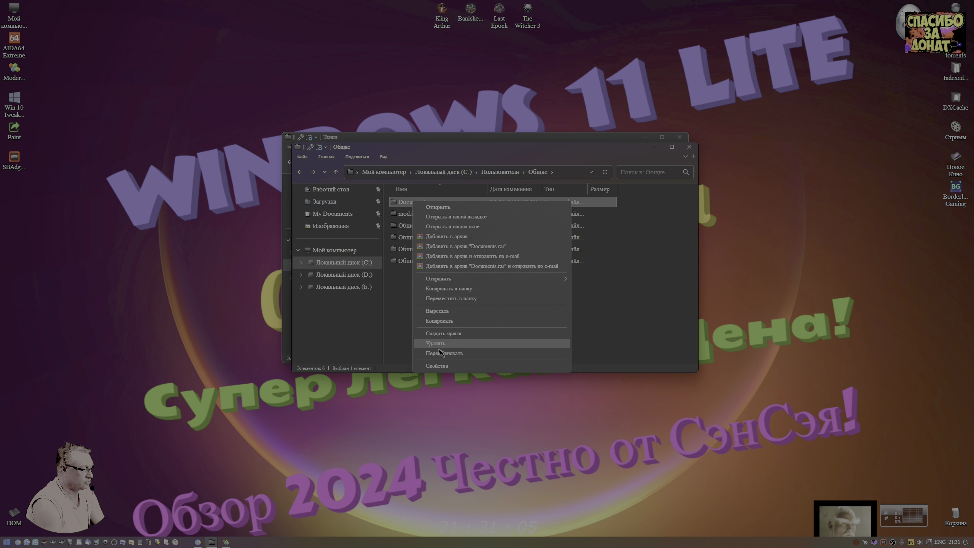
pyautogui.click(445, 366)
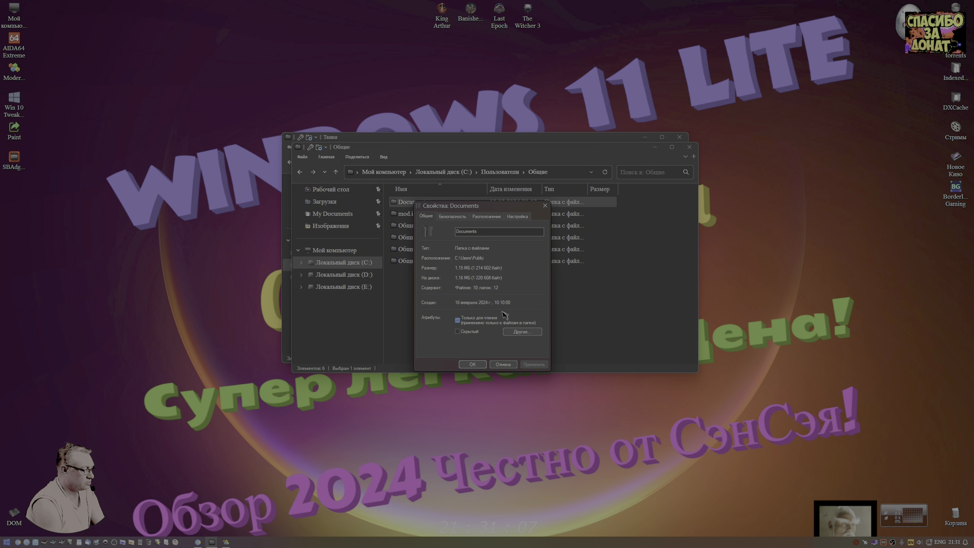
pyautogui.click(494, 219)
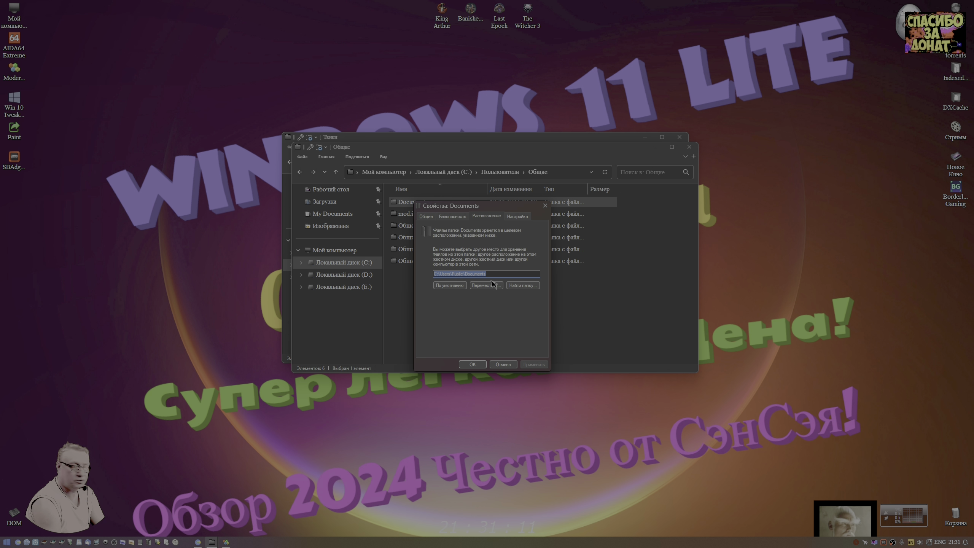
pyautogui.click(504, 365)
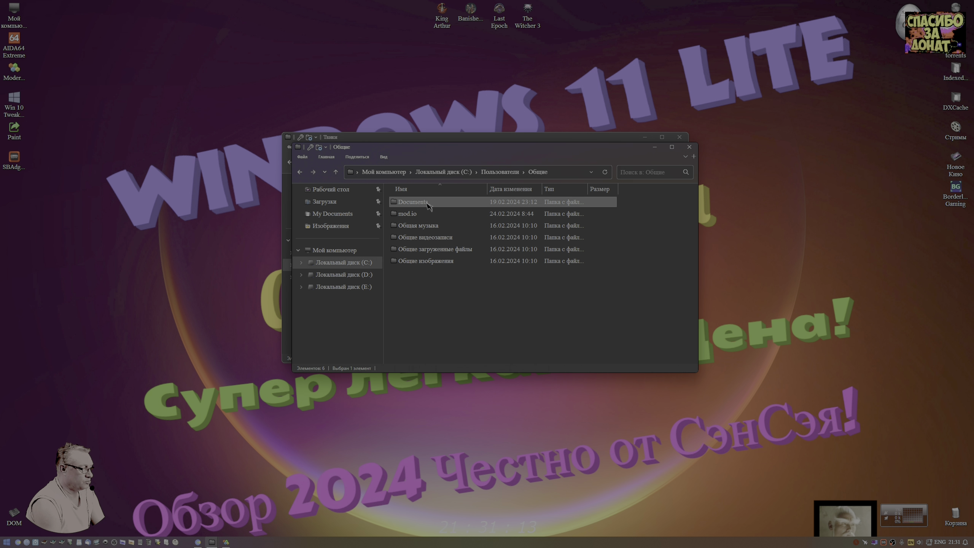
# Go up to Пользователи, view the Документы folder inside the DOM profile, and return to the DOM folder
pyautogui.hotkey('alt', 'Up')
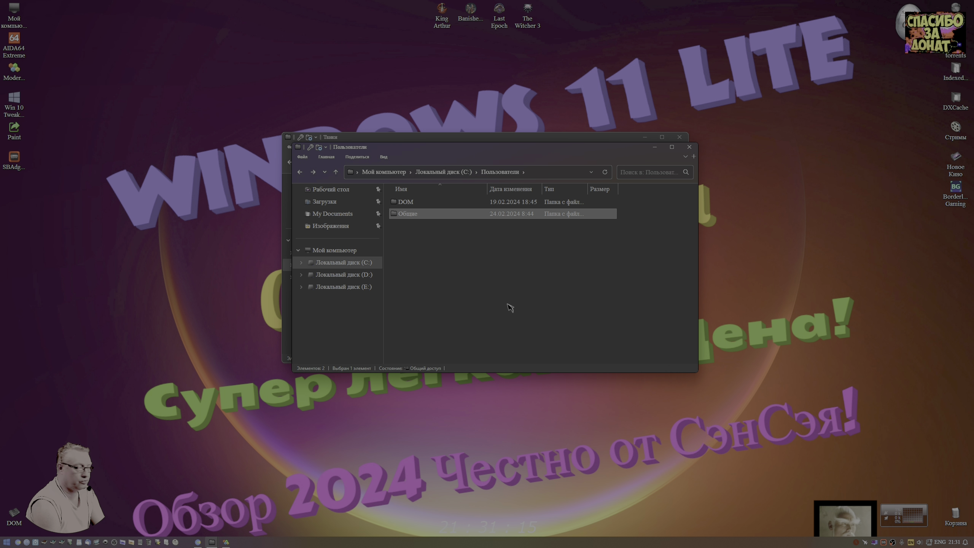
pyautogui.hotkey('alt', 'Up')
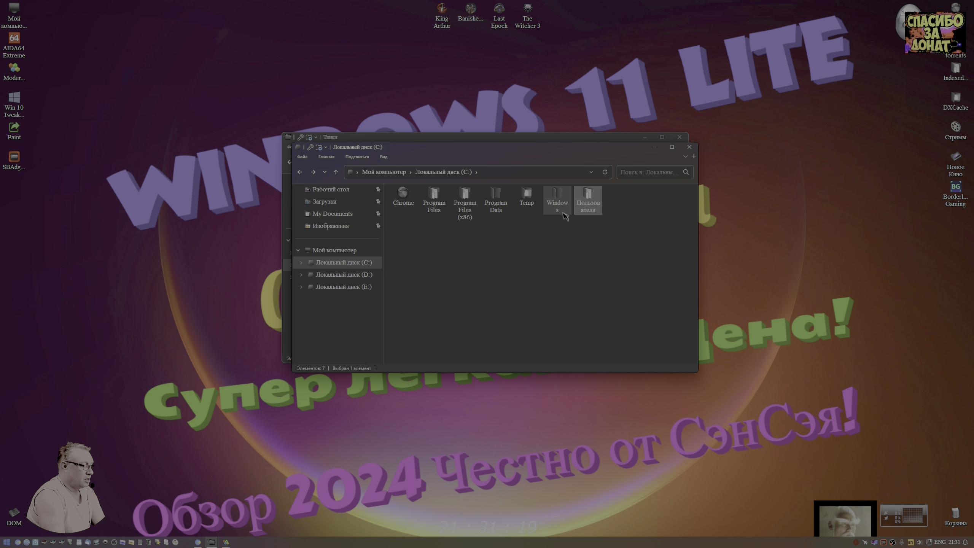
pyautogui.doubleClick(591, 204)
pyautogui.doubleClick(591, 204)
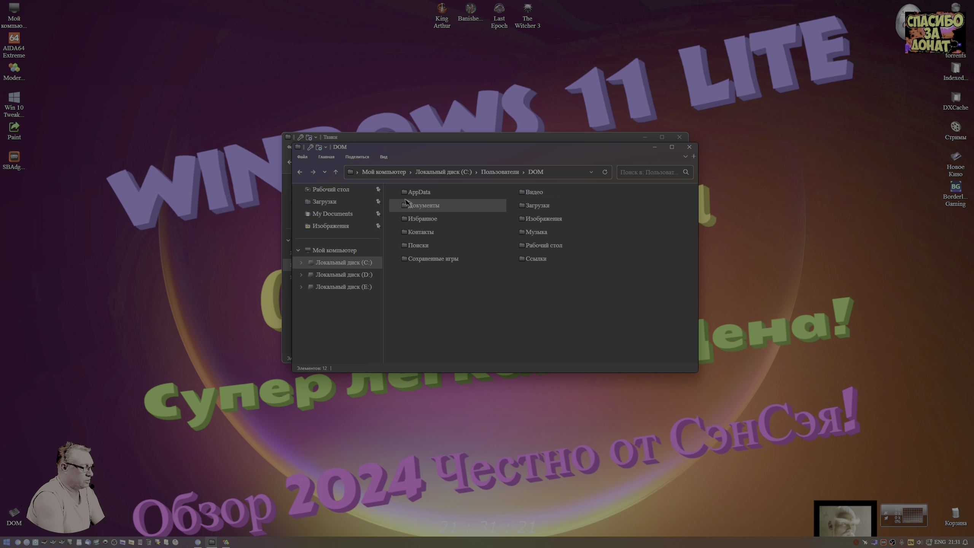
pyautogui.doubleClick(430, 206)
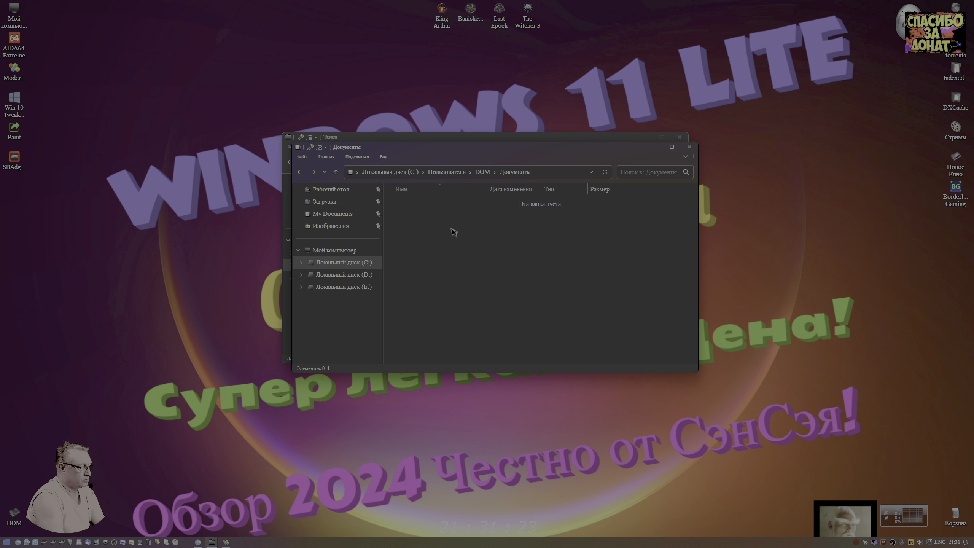
pyautogui.hotkey('alt', 'Left')
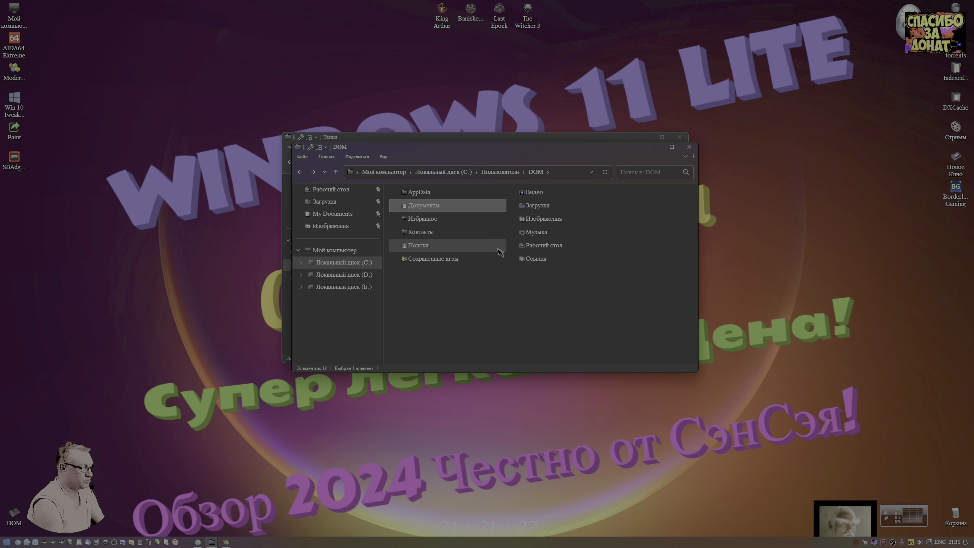
# Examine the Общие and Настройка properties of the Документы folder in the DOM profile, and cancel without changes
pyautogui.rightClick(434, 206)
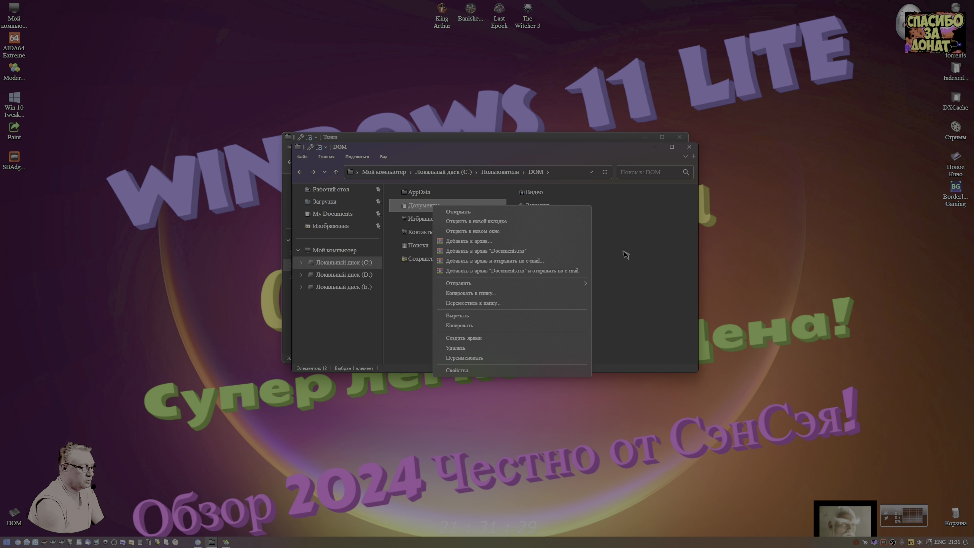
pyautogui.click(456, 370)
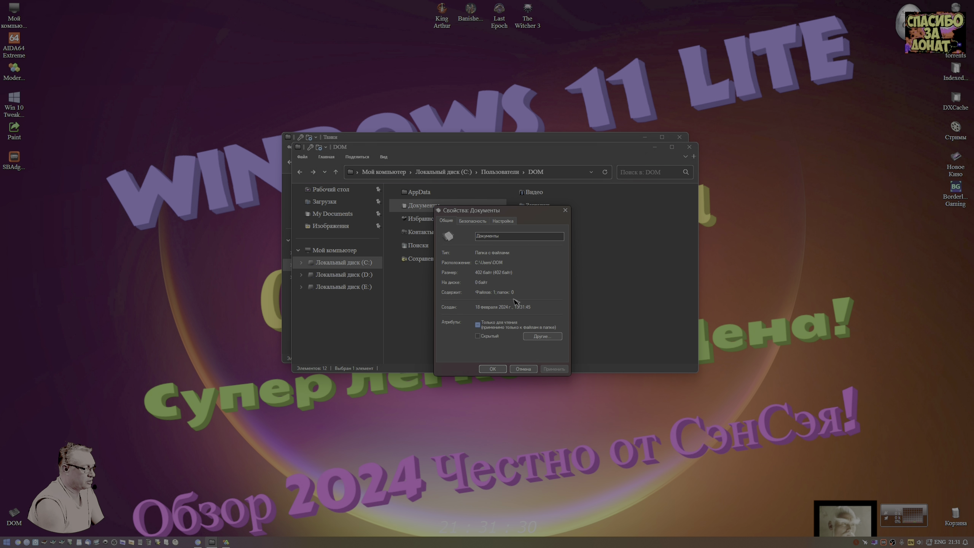
pyautogui.click(504, 223)
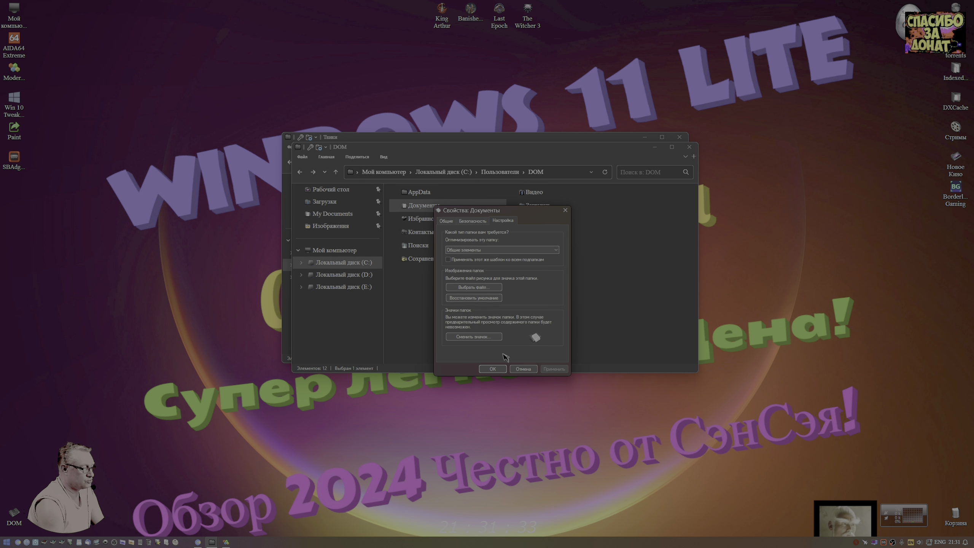
pyautogui.click(529, 370)
# Go back through the folder history to local disk D and close the second file window
pyautogui.hotkey('alt', 'Left')
pyautogui.hotkey('alt', 'Left')
pyautogui.hotkey('alt', 'Left')
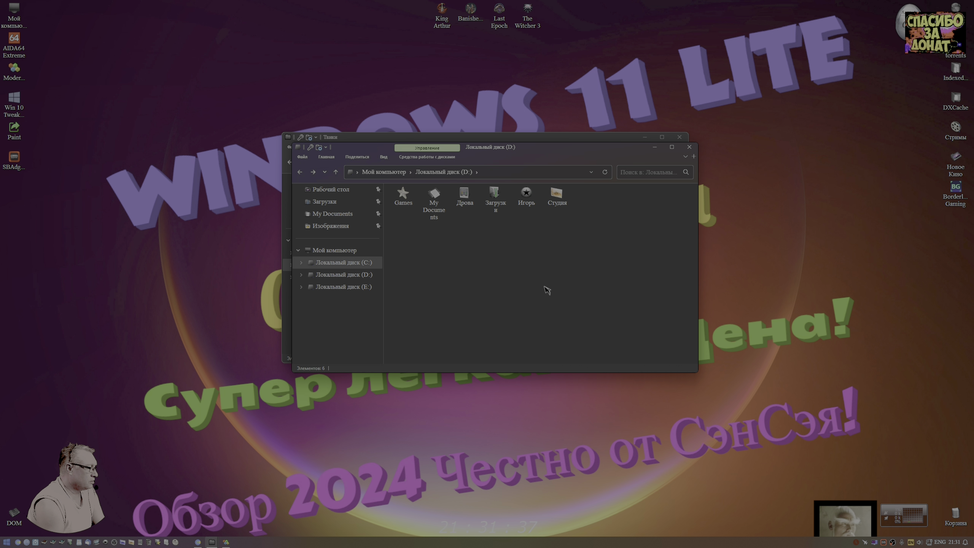
pyautogui.click(689, 147)
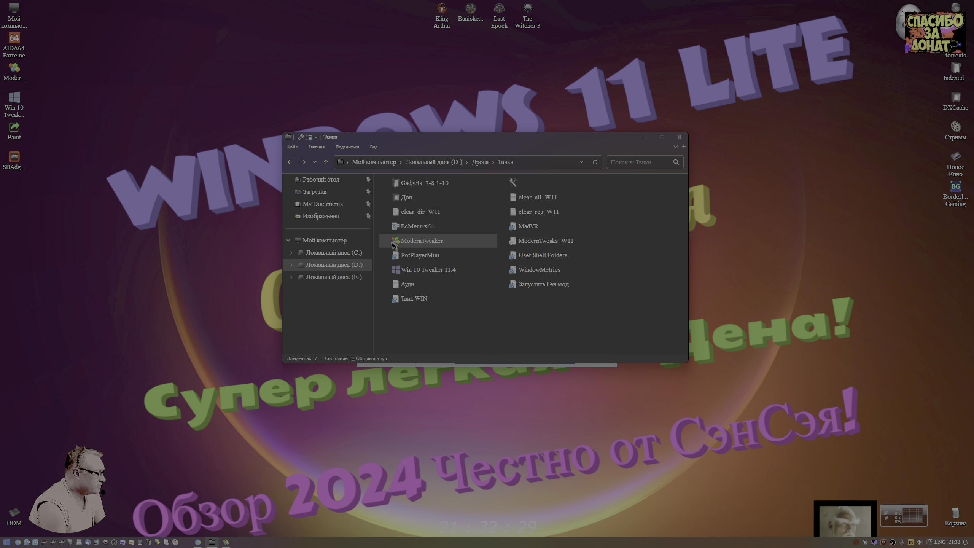
# Run EcMenu x64 from the Твики folder, review its list of context menu entries, and close it
pyautogui.doubleClick(413, 227)
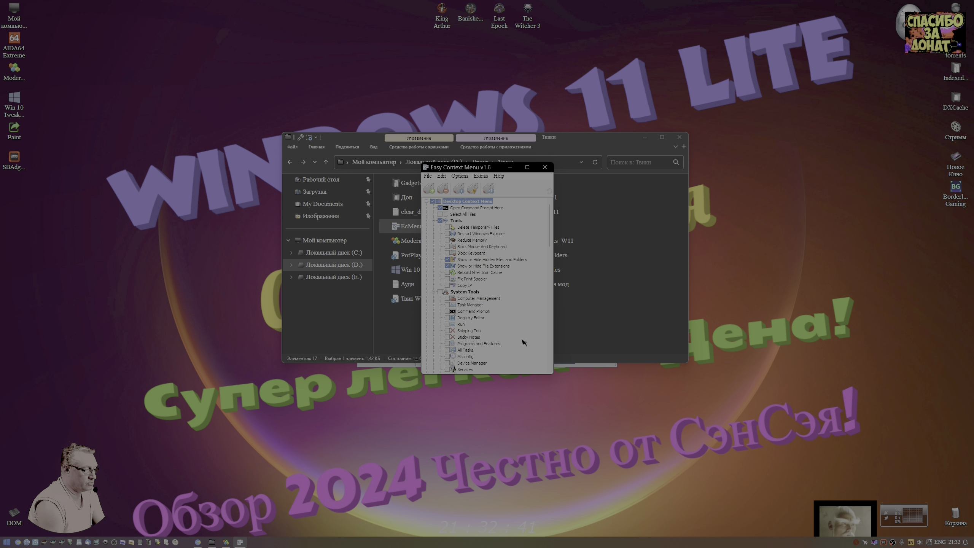
pyautogui.scroll(-2, 524, 341)
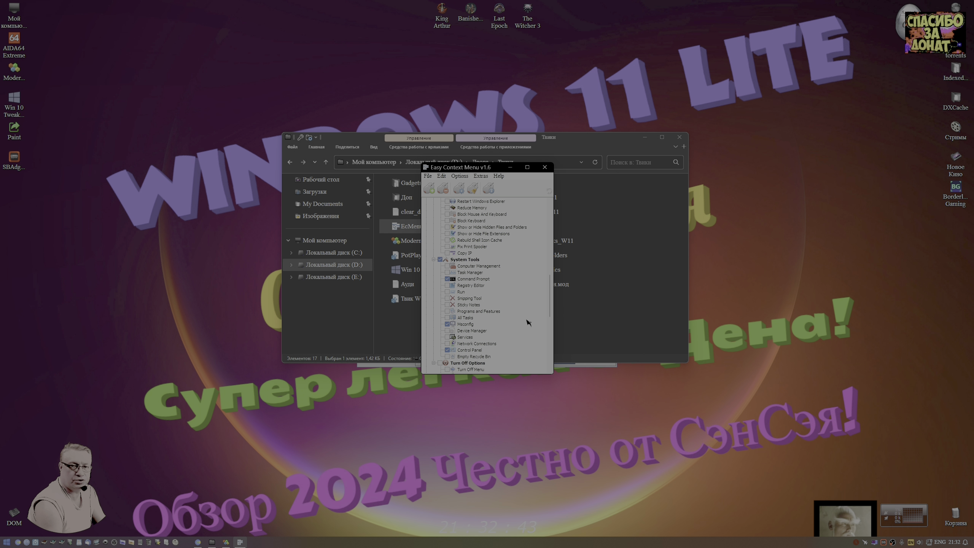
pyautogui.click(544, 167)
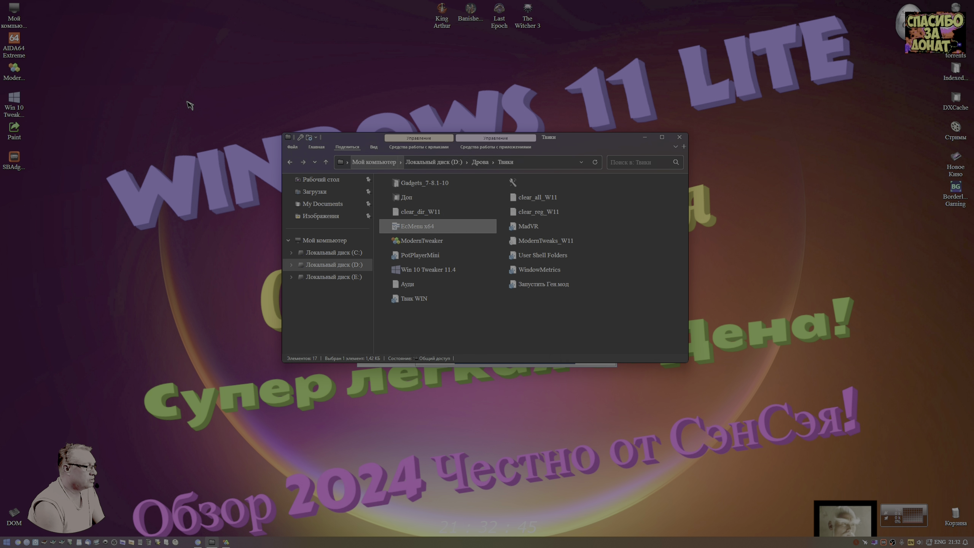
# View the Инструменты entries in the desktop's context menu and dismiss it
pyautogui.rightClick(166, 91)
pyautogui.moveTo(207, 148)
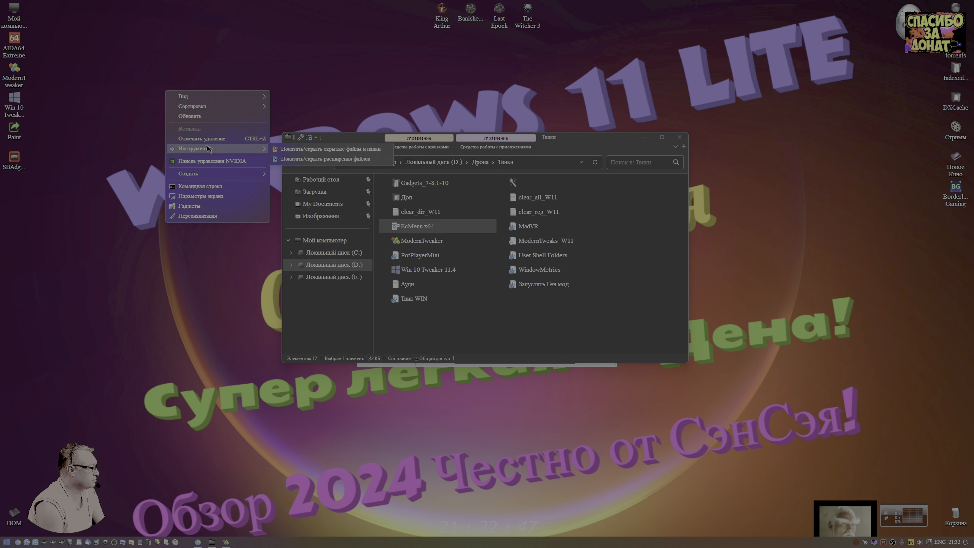
pyautogui.click(127, 43)
# Open Конфигурация системы from the Стандартные инструменты of Мой компьютер and bring up its additional boot parameters
pyautogui.rightClick(14, 9)
pyautogui.moveTo(57, 64)
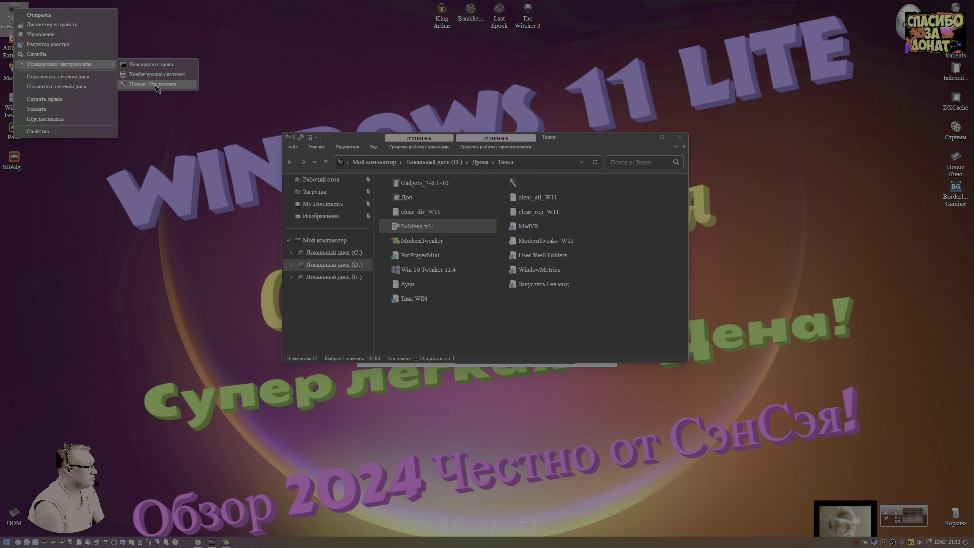
pyautogui.click(157, 74)
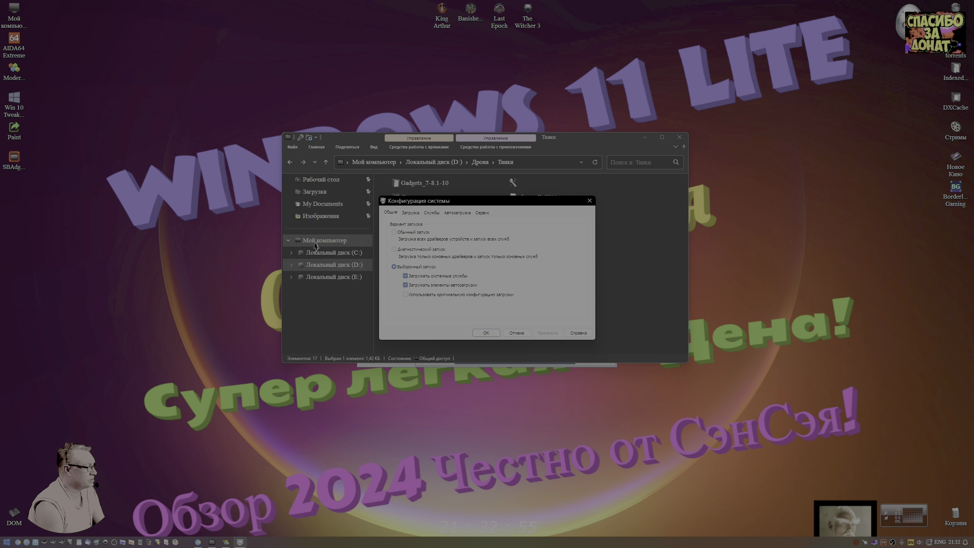
pyautogui.click(408, 214)
pyautogui.click(411, 268)
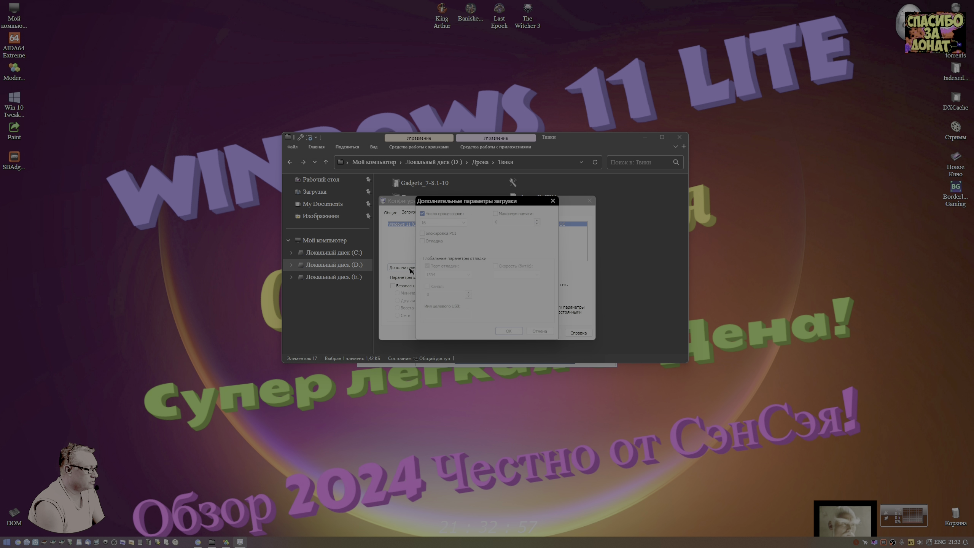
# Examine the processor count in the additional boot parameters and the boot timeout, and cancel Конфигурация системы without applying changes
pyautogui.click(432, 225)
pyautogui.click(436, 308)
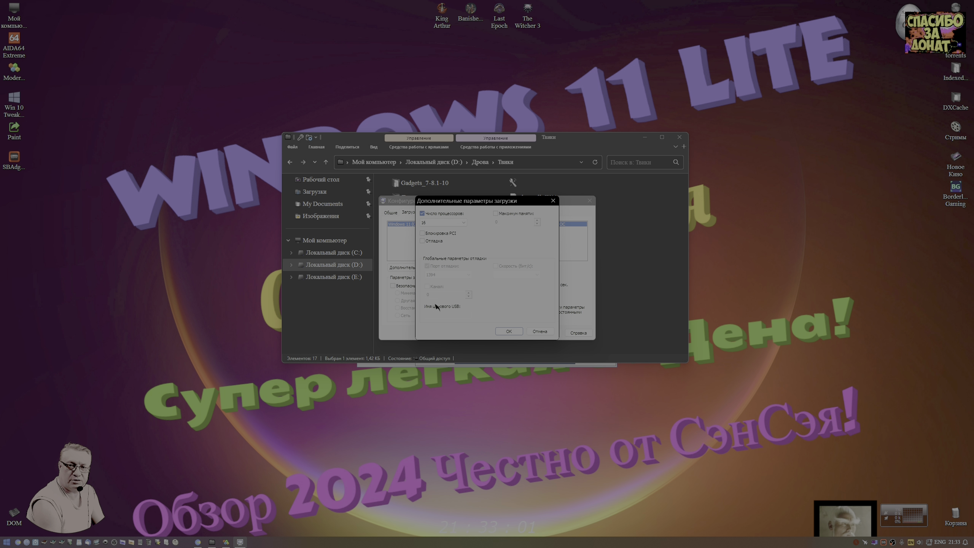
pyautogui.click(507, 331)
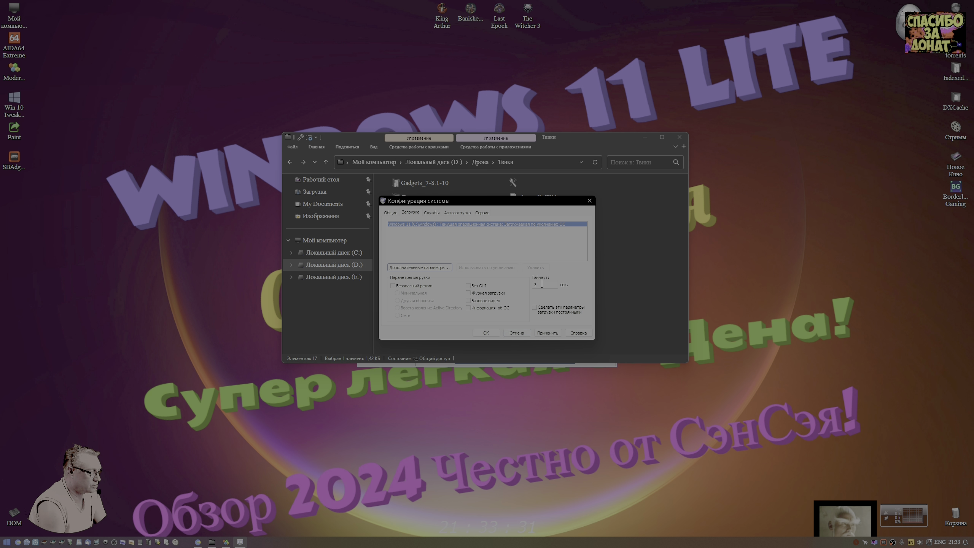
pyautogui.press('Tab')
pyautogui.click(516, 334)
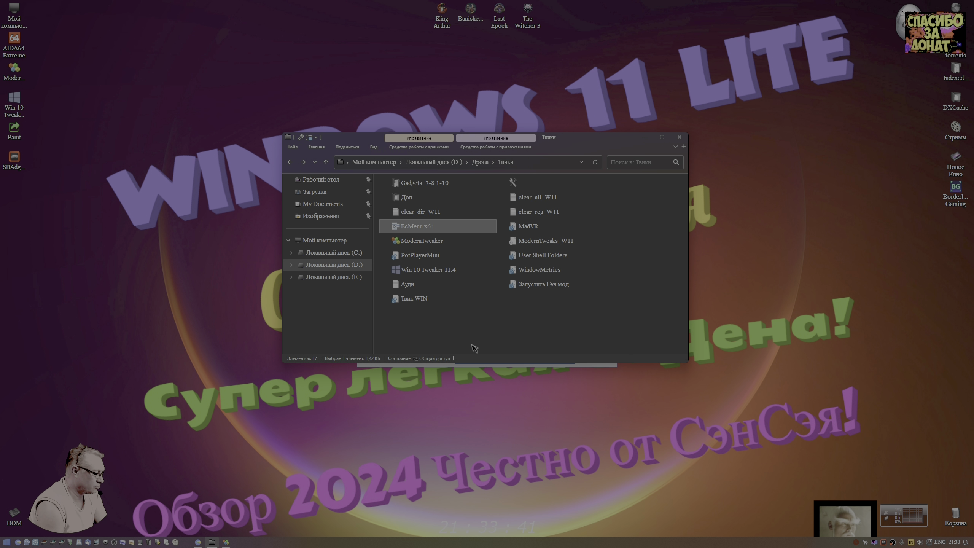
pyautogui.click(483, 348)
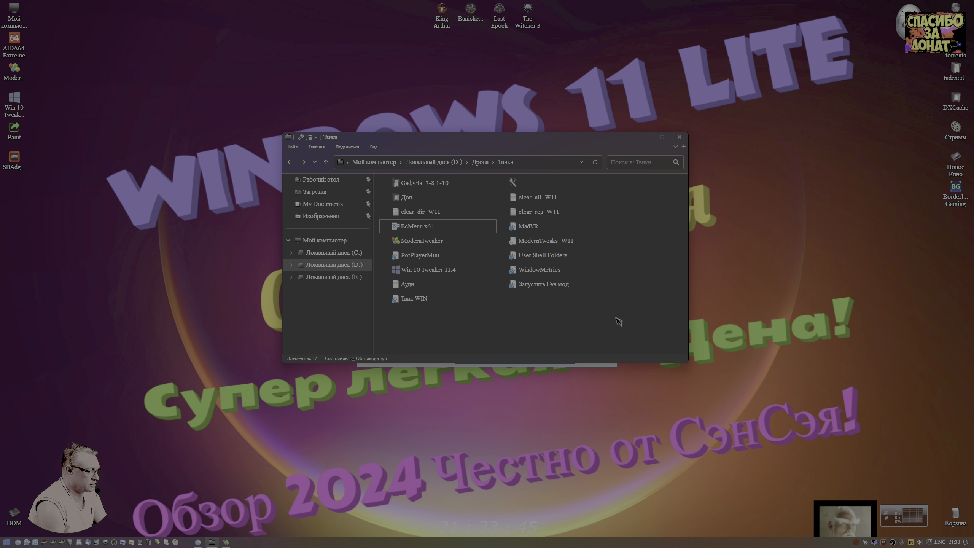
# Open the Доп программ folder inside Допы and Установки on local disk E
pyautogui.click(348, 277)
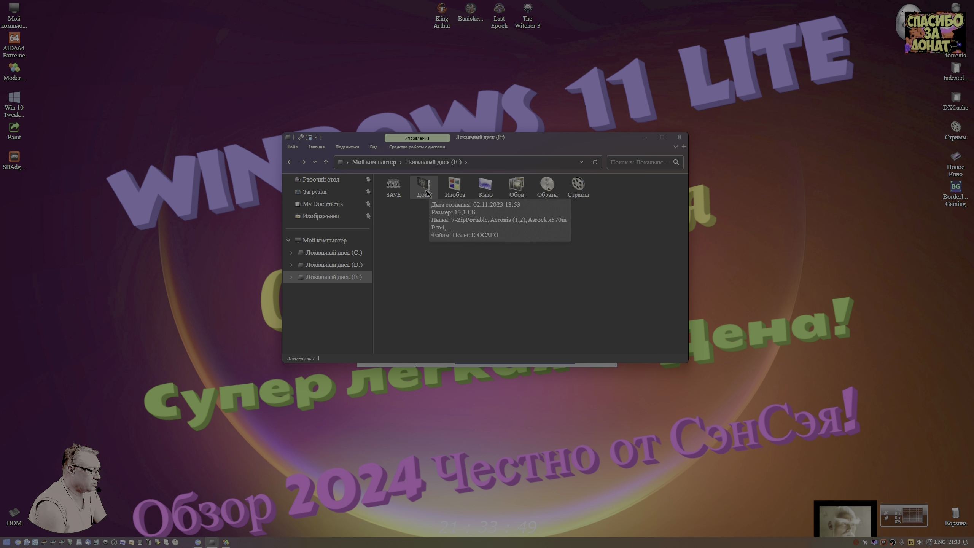
pyautogui.doubleClick(425, 188)
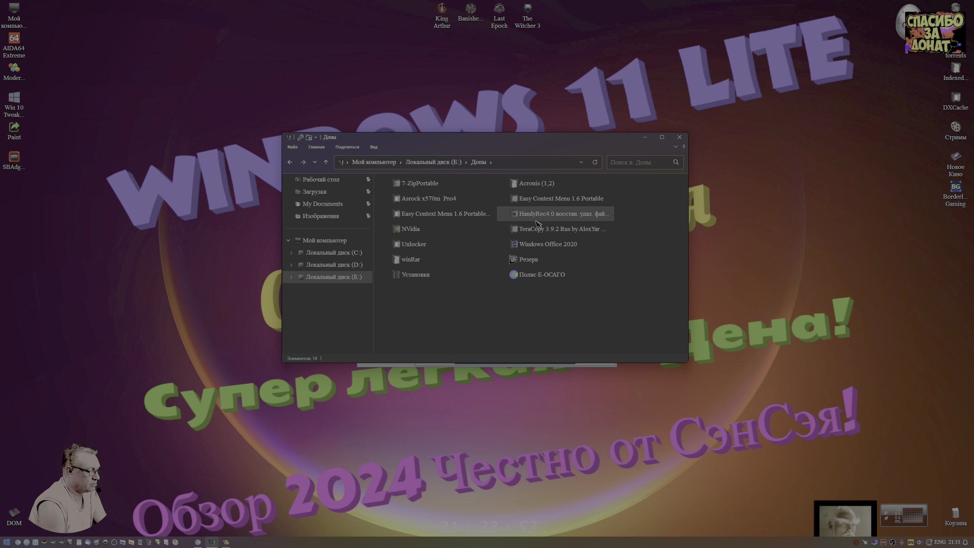
pyautogui.doubleClick(422, 275)
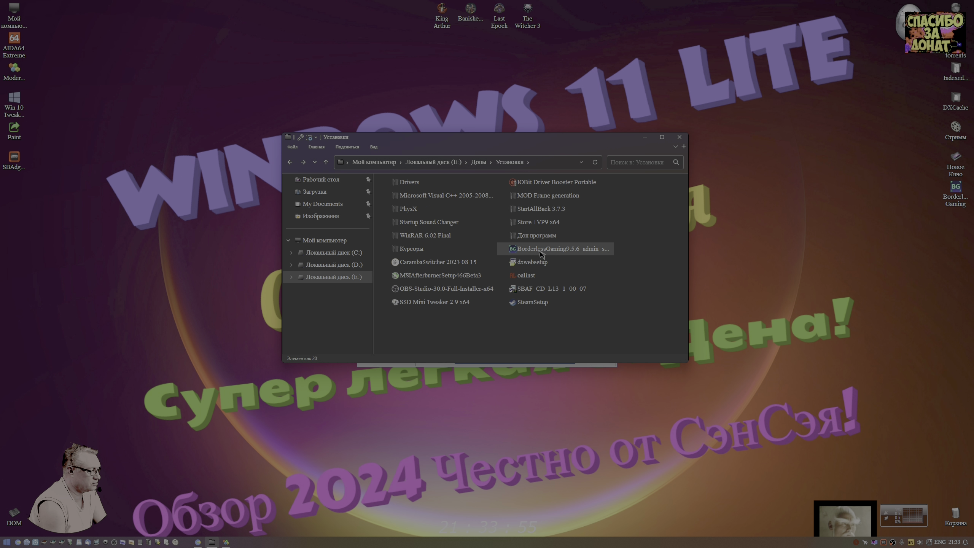
pyautogui.doubleClick(546, 235)
# Run Advanced System Font Change without saving the default settings, view its font list, and close it
pyautogui.click(549, 226)
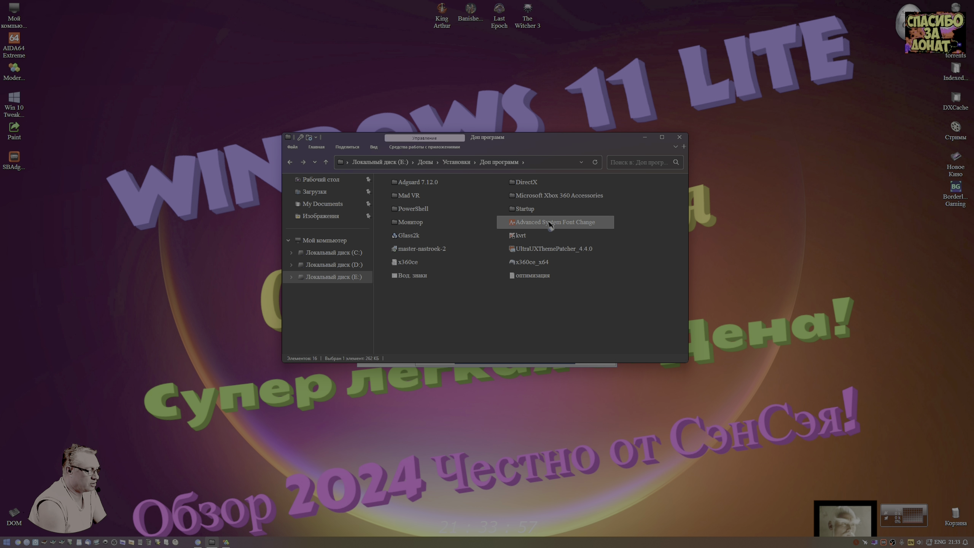
pyautogui.doubleClick(550, 224)
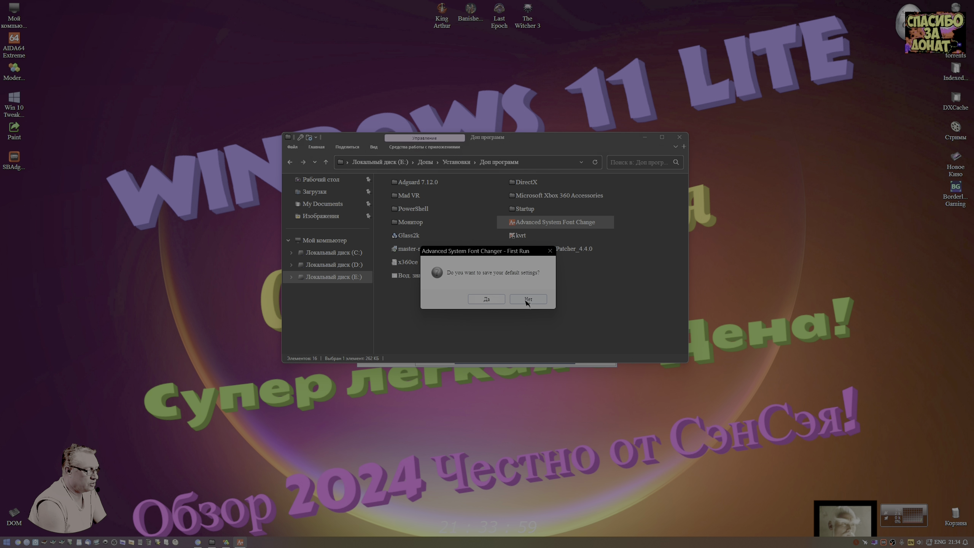
pyautogui.click(527, 300)
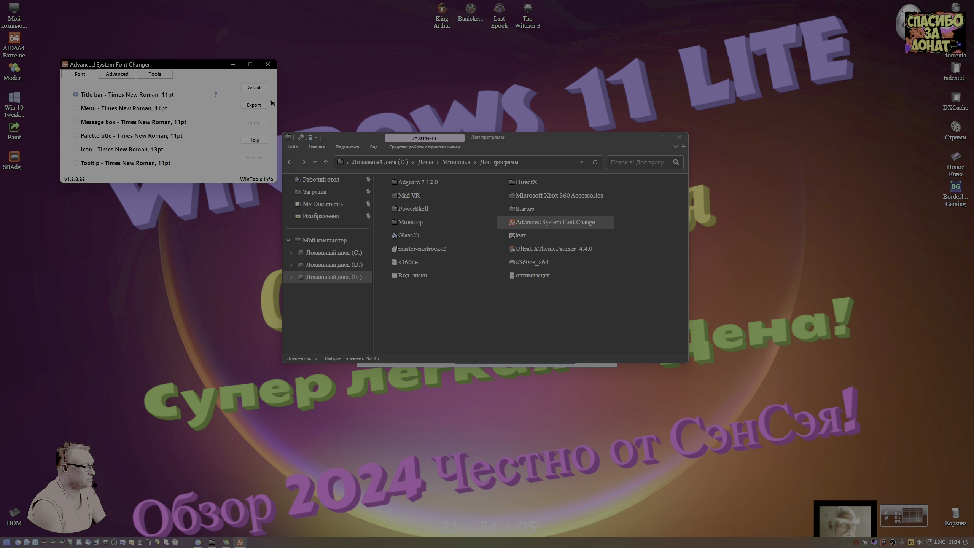
pyautogui.click(267, 63)
# Revisit the Твики folder inside Дрова on local disk D, and close the file window and Modern Tweaker
pyautogui.click(334, 265)
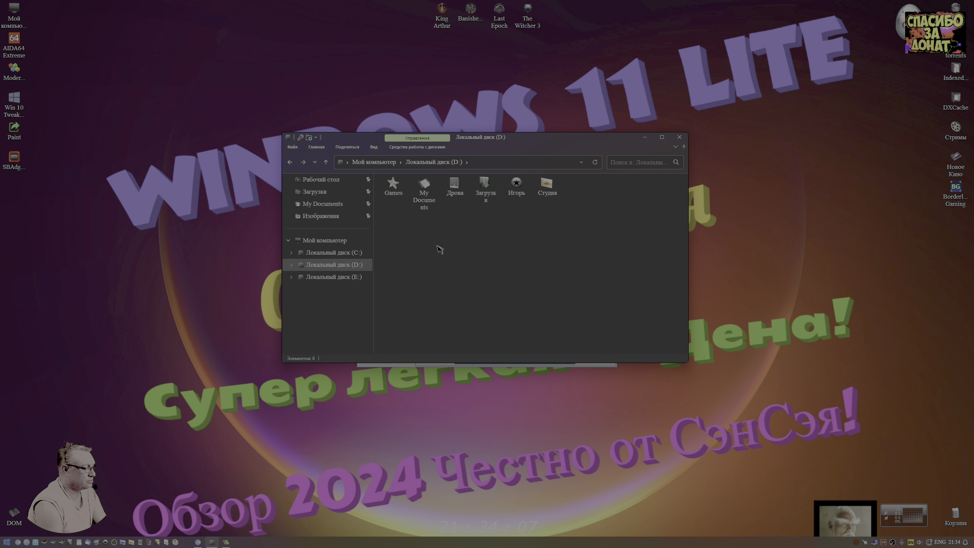
pyautogui.doubleClick(454, 192)
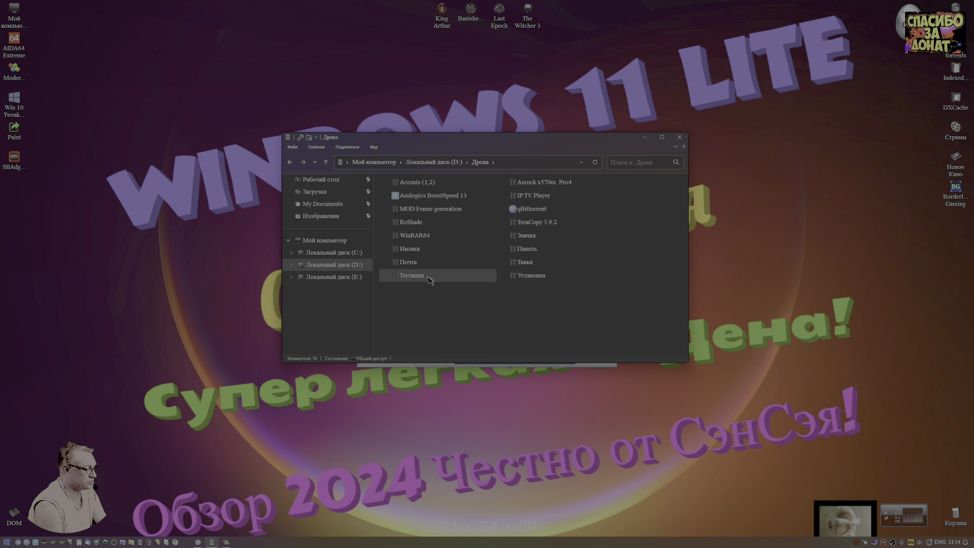
pyautogui.doubleClick(525, 262)
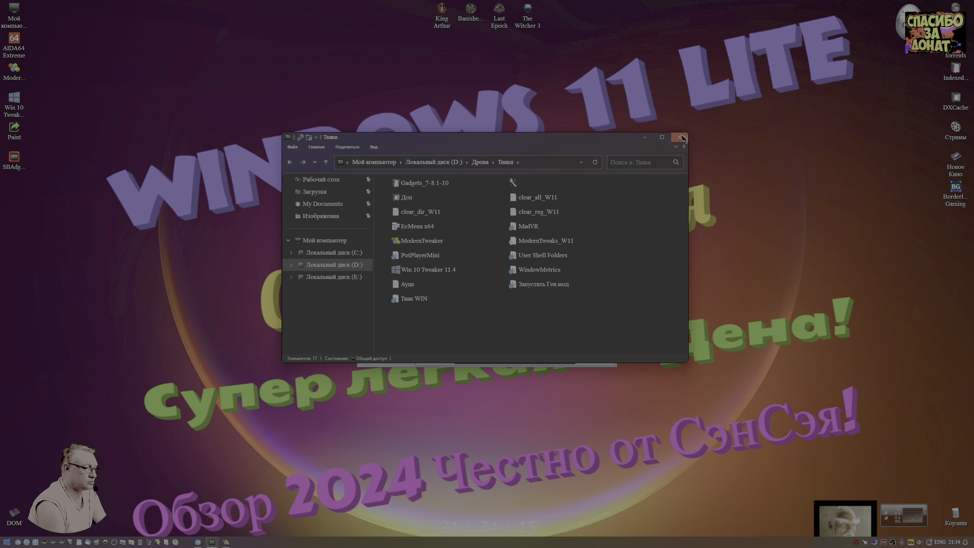
pyautogui.click(678, 138)
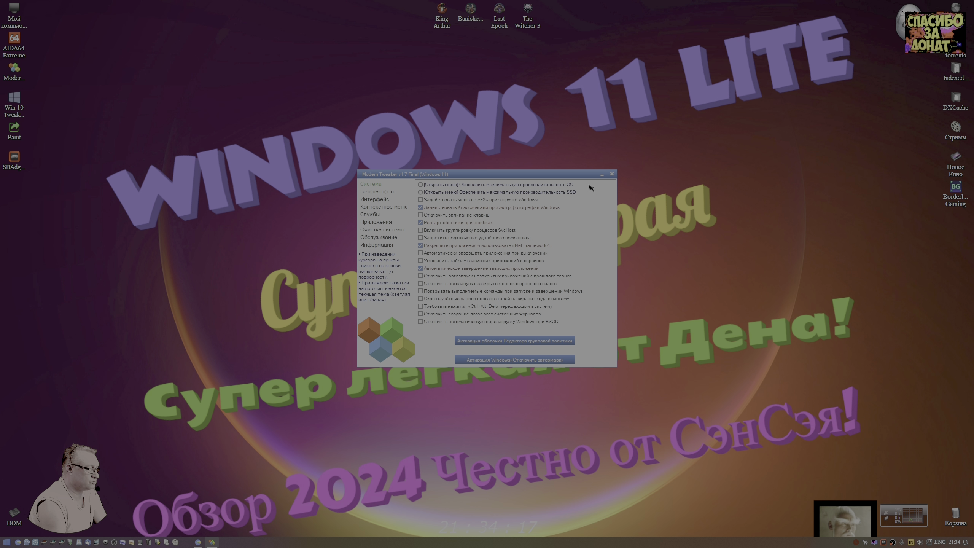
pyautogui.click(612, 174)
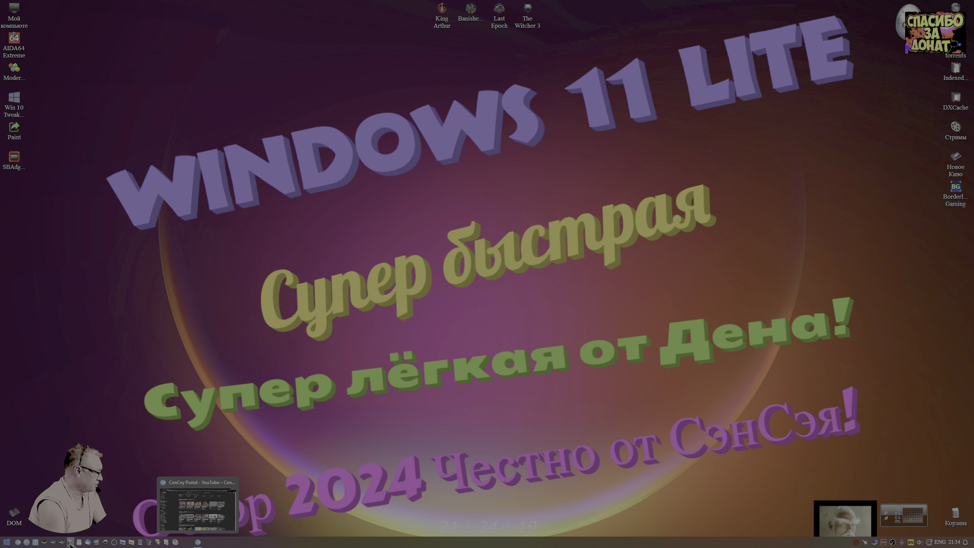
# Open file windows for local disks D and E, and view the Установки folder inside Допы on disk E
pyautogui.click(53, 542)
pyautogui.click(62, 541)
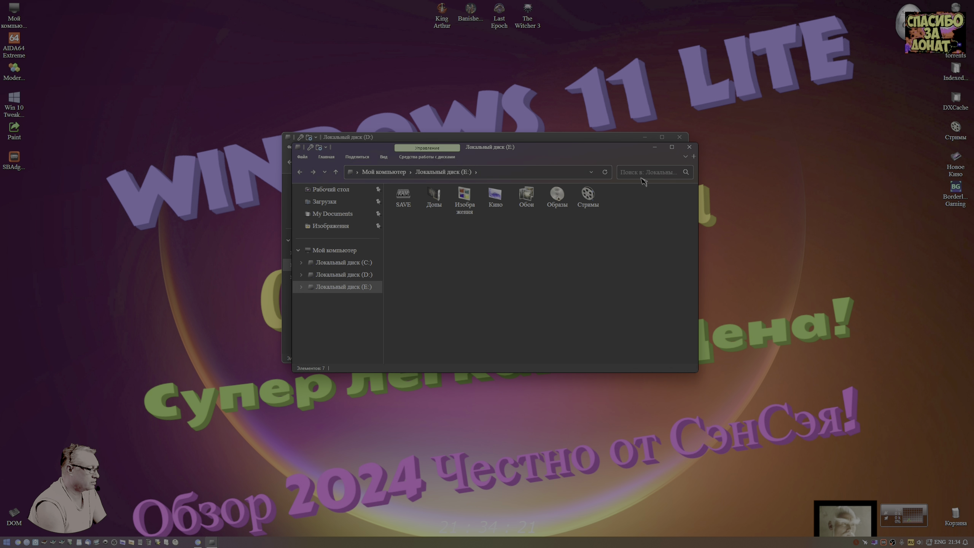
pyautogui.doubleClick(434, 196)
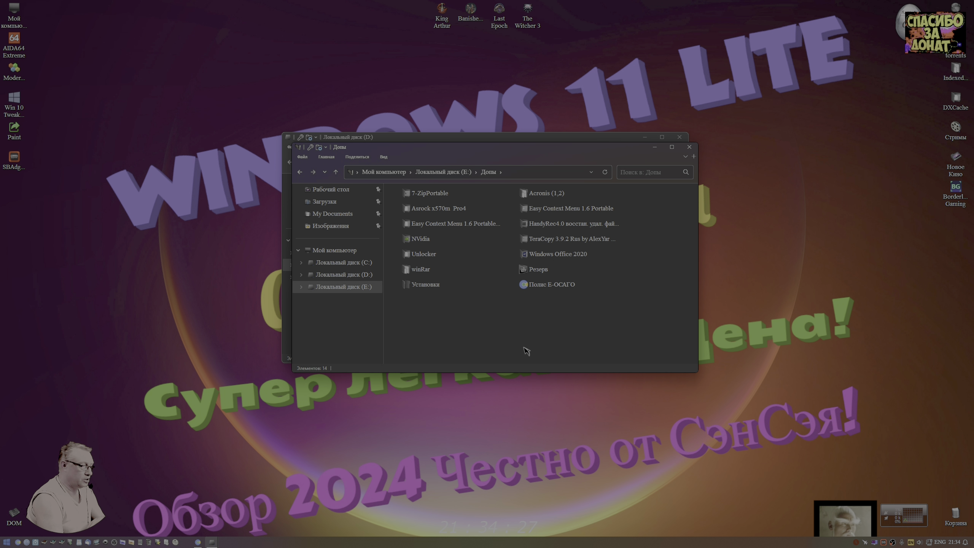
pyautogui.doubleClick(427, 284)
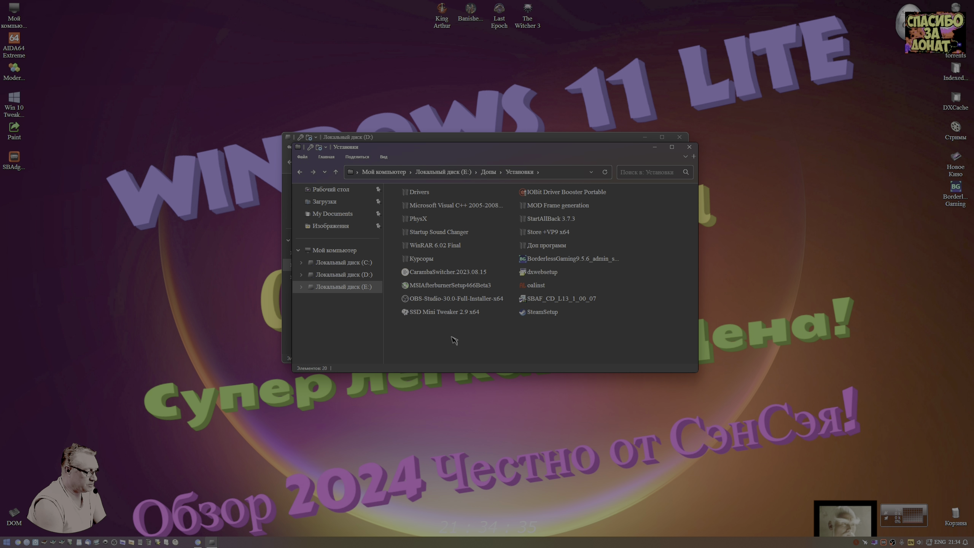
# View the contents of the IOBit Driver Booster Portable folder, return to Установки, and close that file window
pyautogui.doubleClick(548, 193)
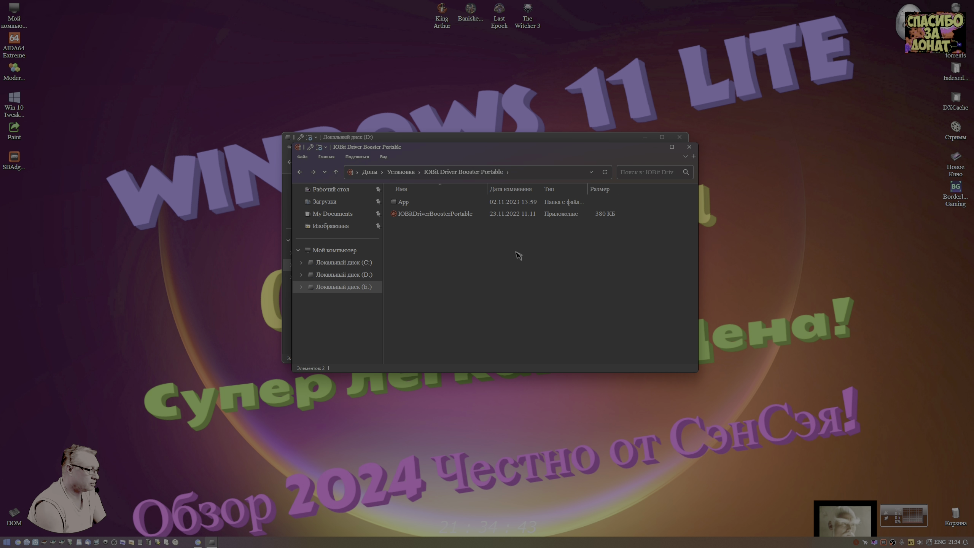
pyautogui.hotkey('alt', 'Left')
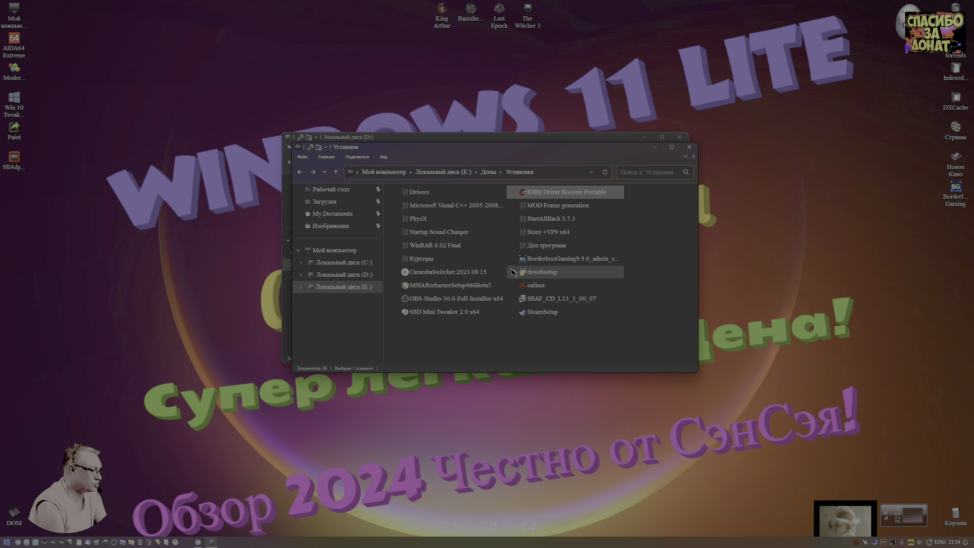
pyautogui.click(689, 149)
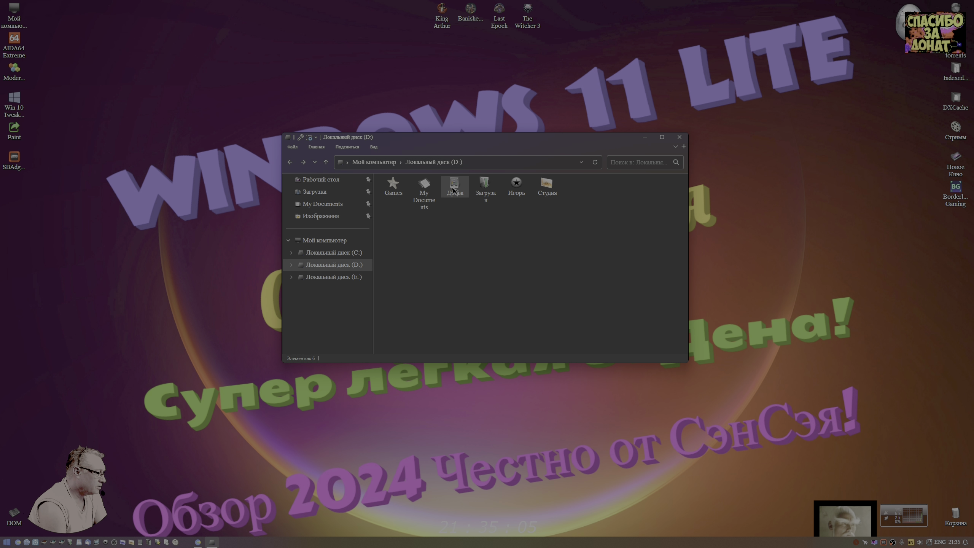
# Open the SAVE folder on local disk E and select its Chrome folder
pyautogui.click(336, 277)
pyautogui.doubleClick(393, 185)
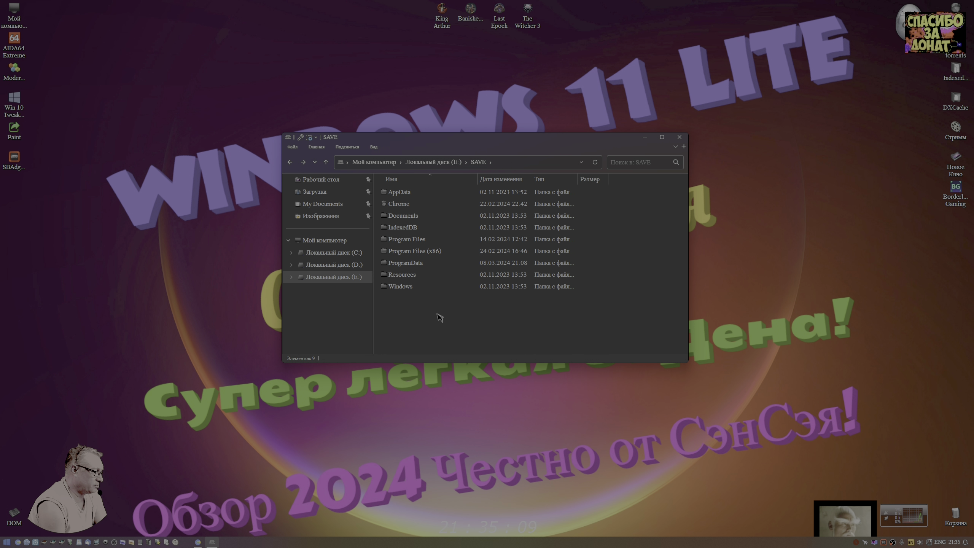
pyautogui.click(396, 206)
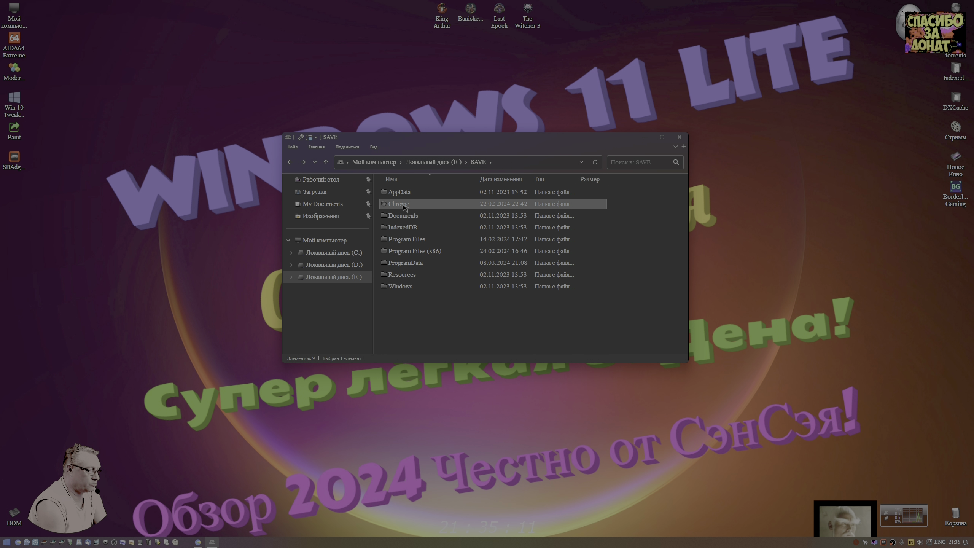
# Check the Chrome folder's details in SAVE against the root of local disk C, and return to the SAVE folder
pyautogui.moveTo(403, 208)
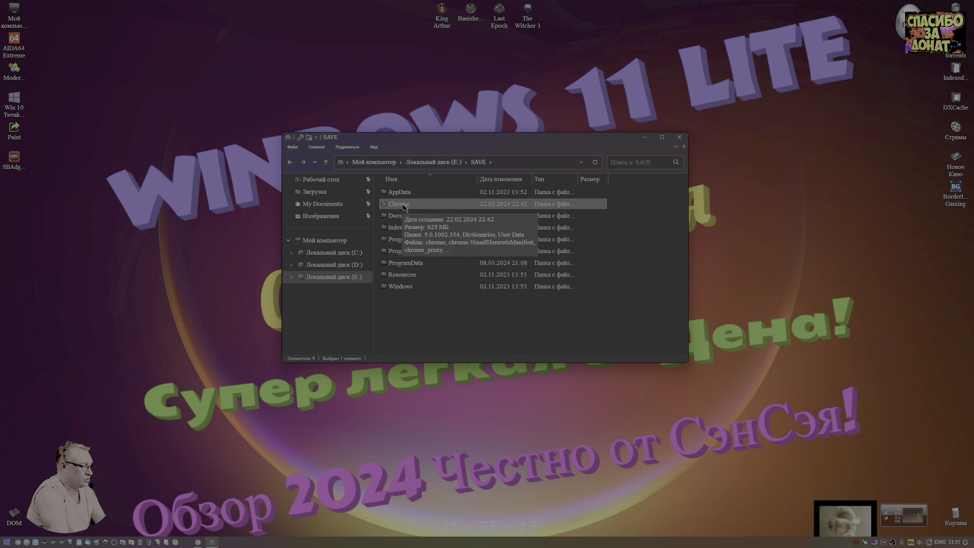
pyautogui.click(334, 252)
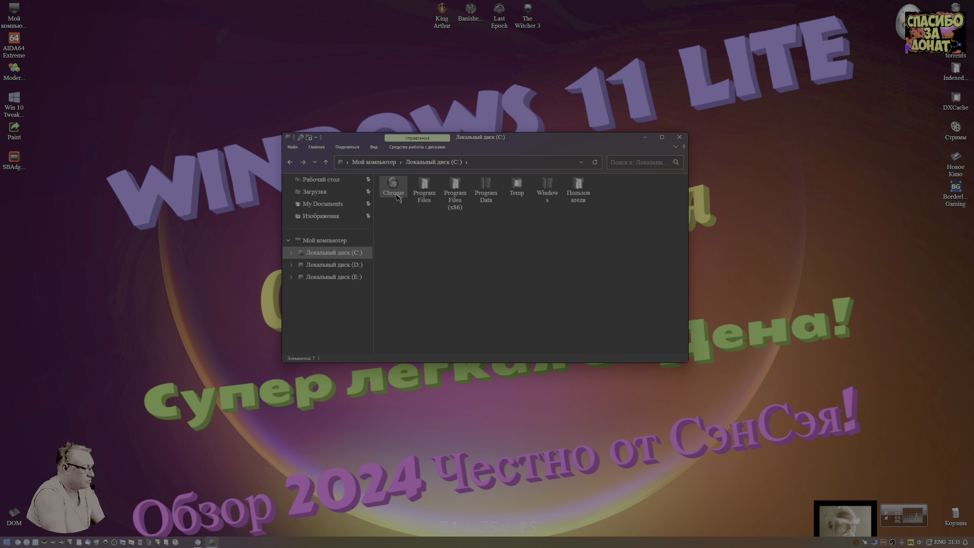
pyautogui.hotkey('alt', 'Left')
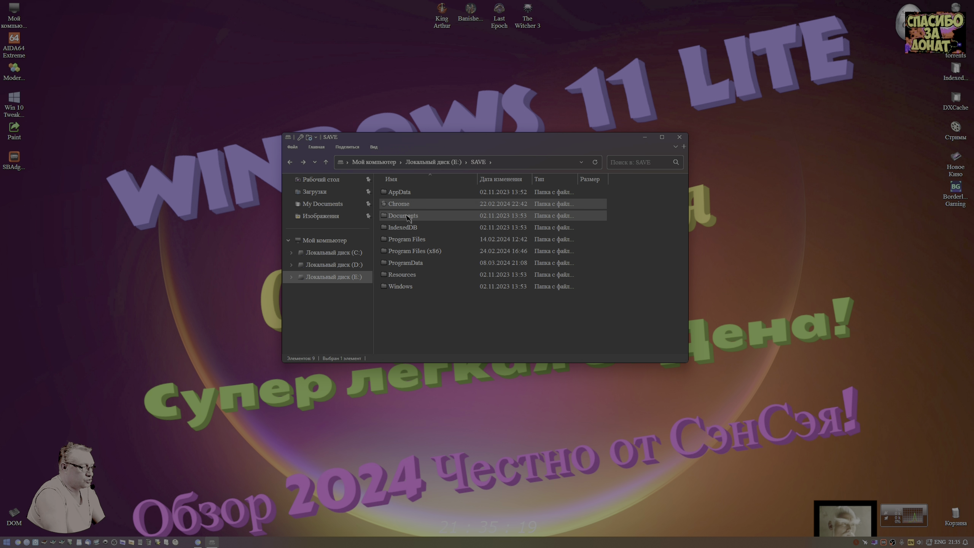
# Open the Program Files (x86) folder inside SAVE, look into its Digital Clock 4 folder, and return to the folder list
pyautogui.doubleClick(408, 251)
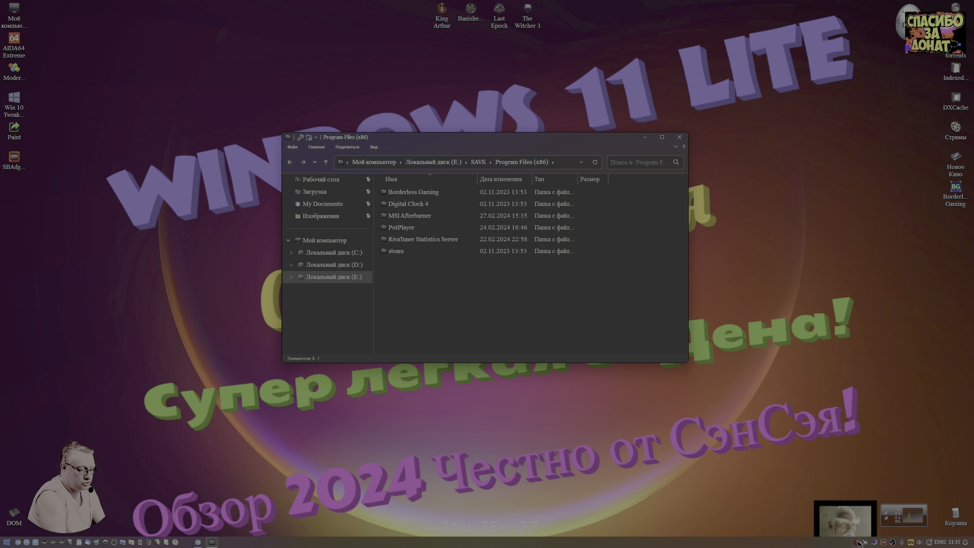
pyautogui.doubleClick(857, 542)
pyautogui.click(555, 334)
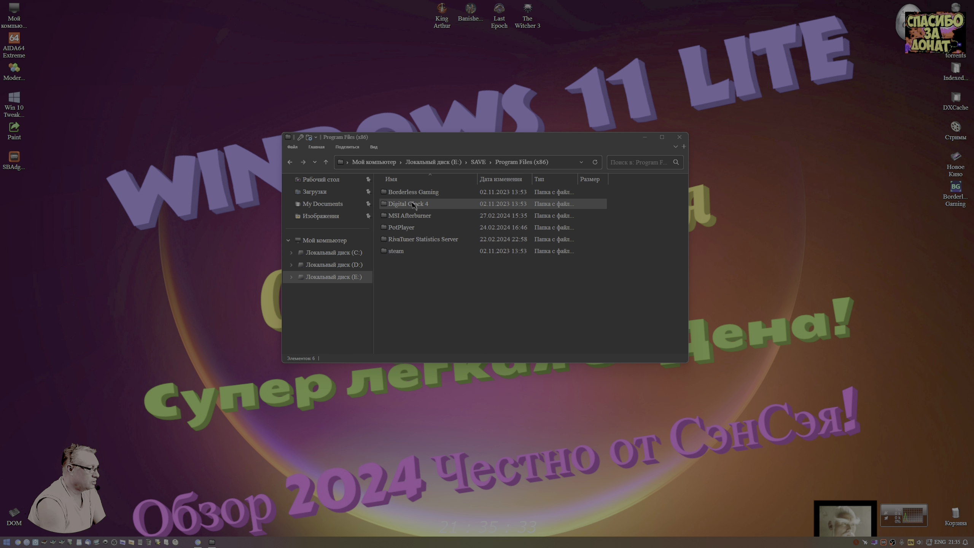
pyautogui.doubleClick(410, 205)
pyautogui.press('BackSpace')
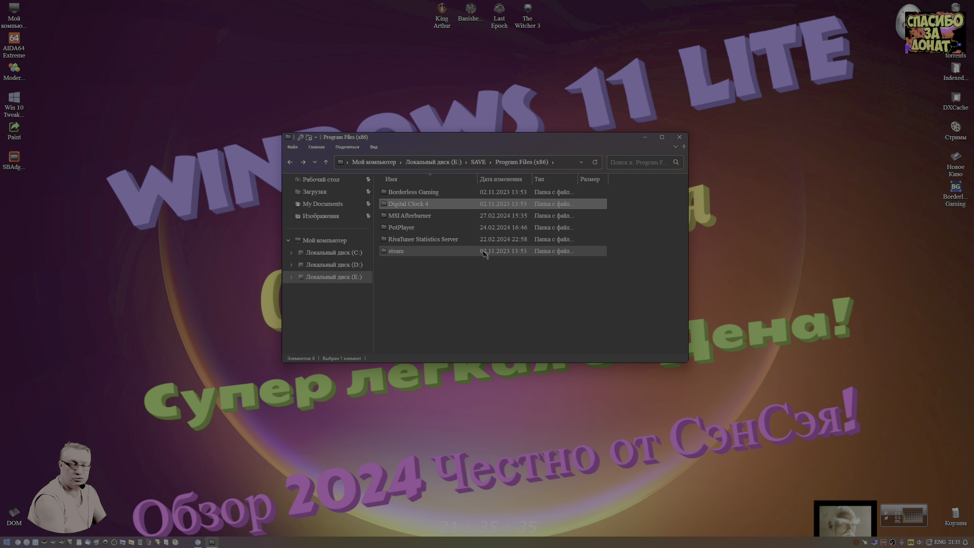
# View the root of local disk C, and open the PotPlayer folder inside the backed-up Program Files (x86) on local disk E
pyautogui.click(355, 254)
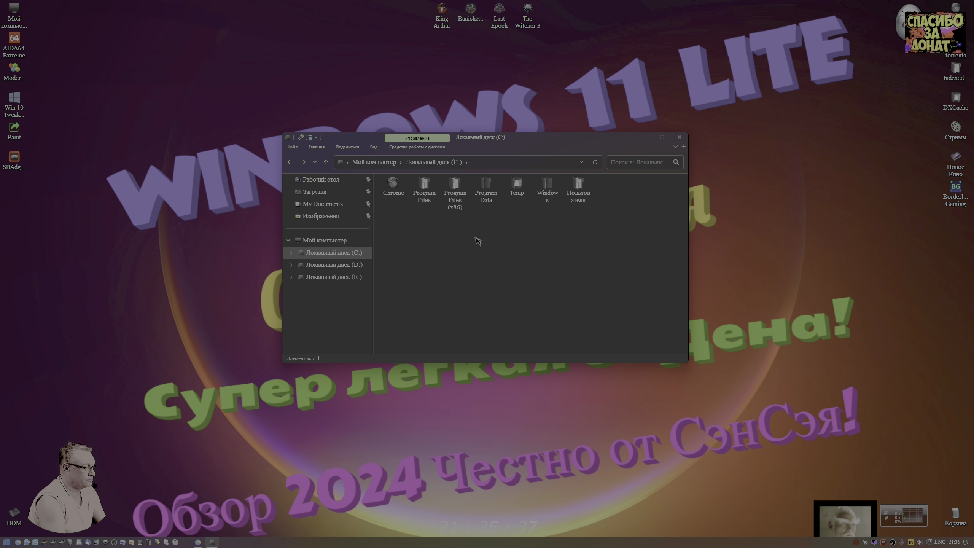
pyautogui.hotkey('alt', 'Left')
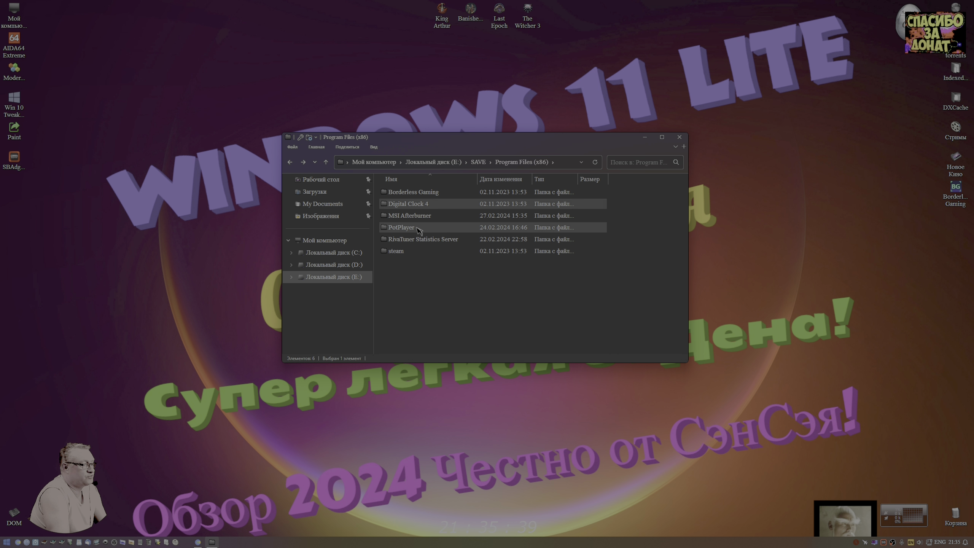
pyautogui.click(405, 230)
pyautogui.doubleClick(408, 230)
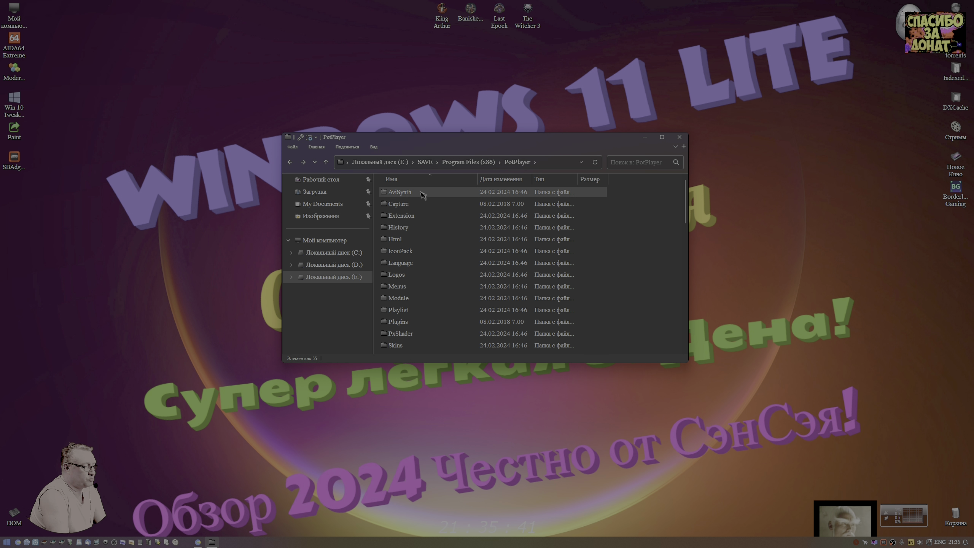
# Launch PotPlayer to show its playback window and context menu, and close the player
pyautogui.click(105, 542)
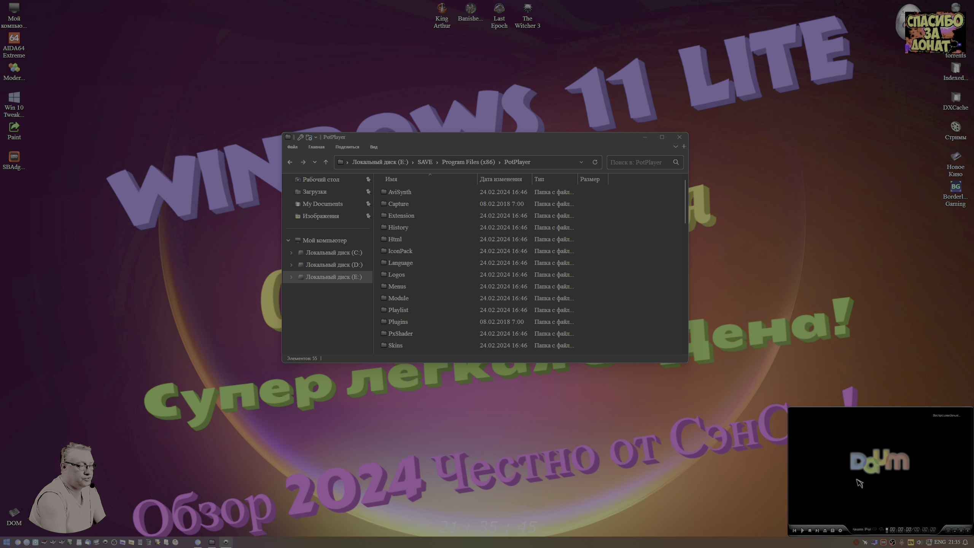
pyautogui.rightClick(851, 429)
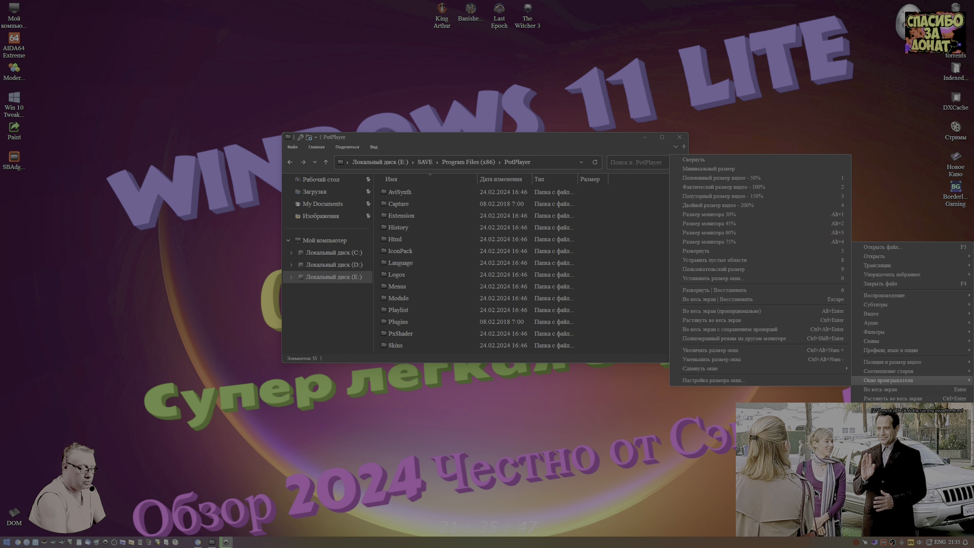
pyautogui.rightClick(825, 476)
pyautogui.click(846, 470)
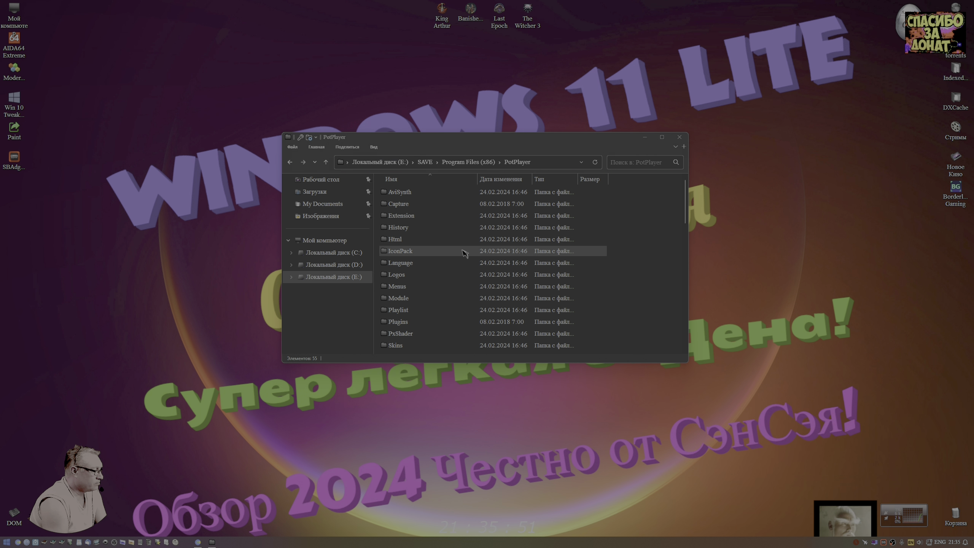
# Leave the PotPlayer backup folder and open the IP TV Player folder inside Дрова on local disk D
pyautogui.hotkey('alt', 'Left')
pyautogui.click(455, 308)
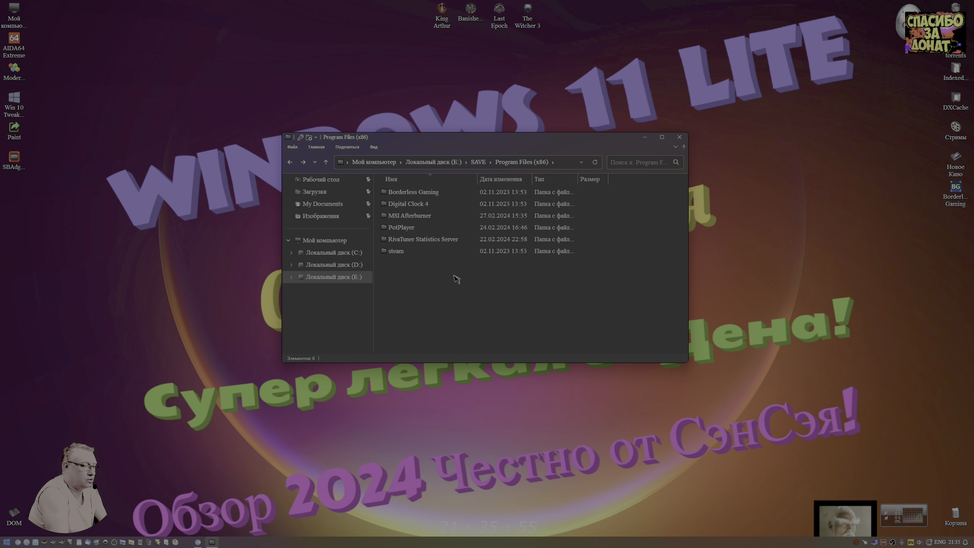
pyautogui.hotkey('alt', 'Left')
pyautogui.click(334, 264)
pyautogui.doubleClick(453, 186)
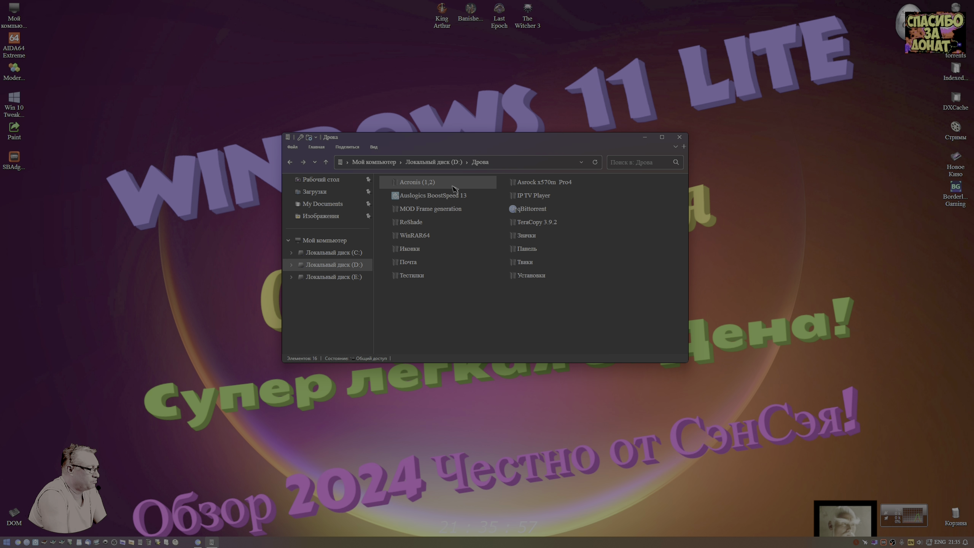
pyautogui.doubleClick(542, 195)
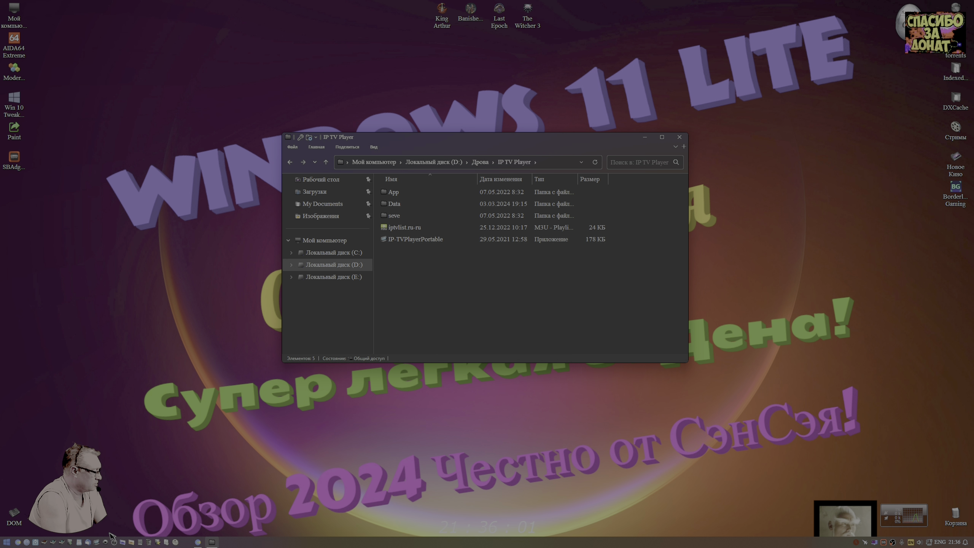
# Launch IP-TV Player to show a channel, exit it, and return to the Дрова folder
pyautogui.click(96, 542)
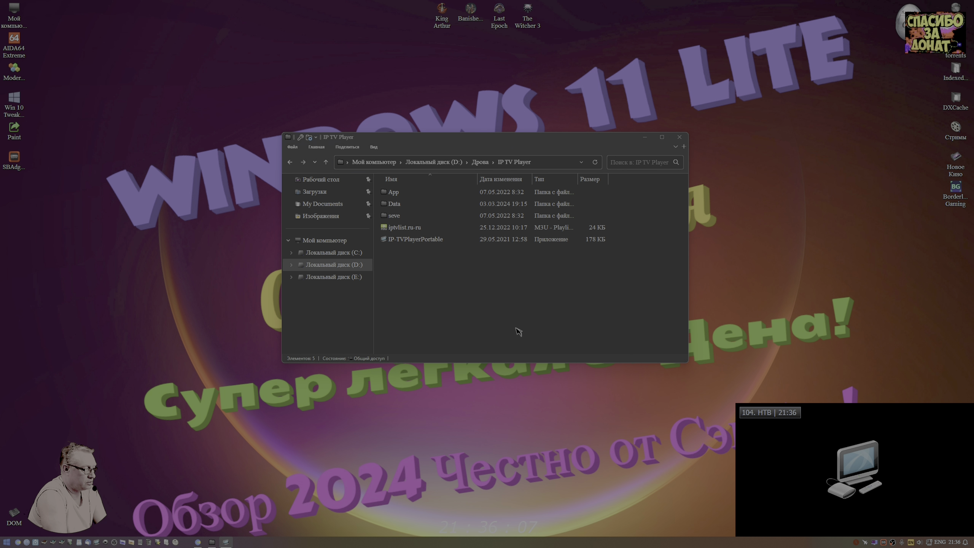
pyautogui.rightClick(827, 445)
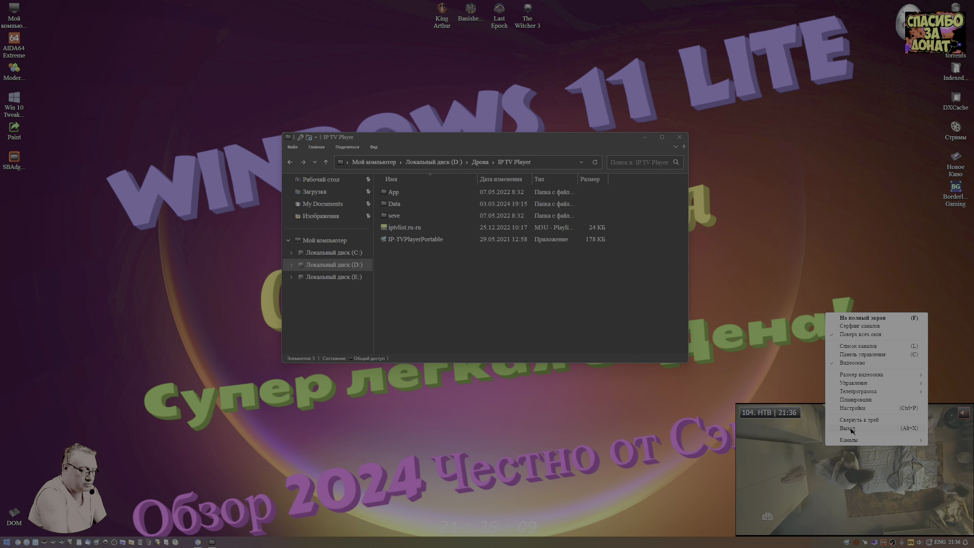
pyautogui.click(846, 431)
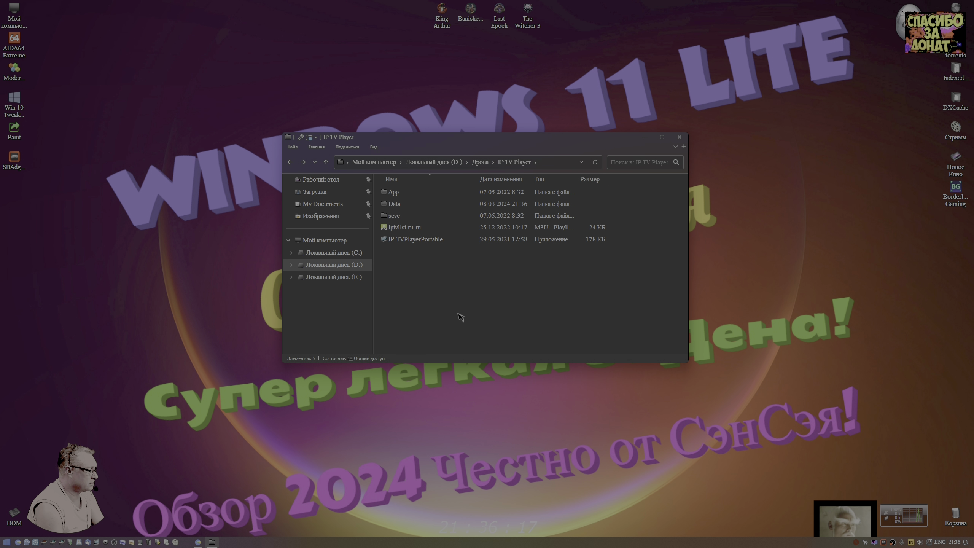
pyautogui.hotkey('alt', 'Left')
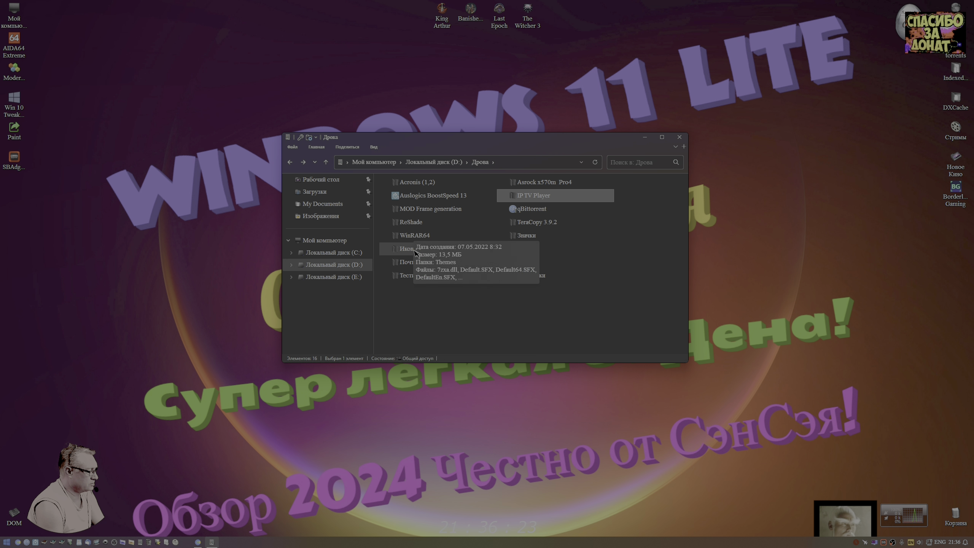
# Open the Иконки folder, view local disks D and C in a separate window, and select the iPack PRY Dark application
pyautogui.doubleClick(414, 248)
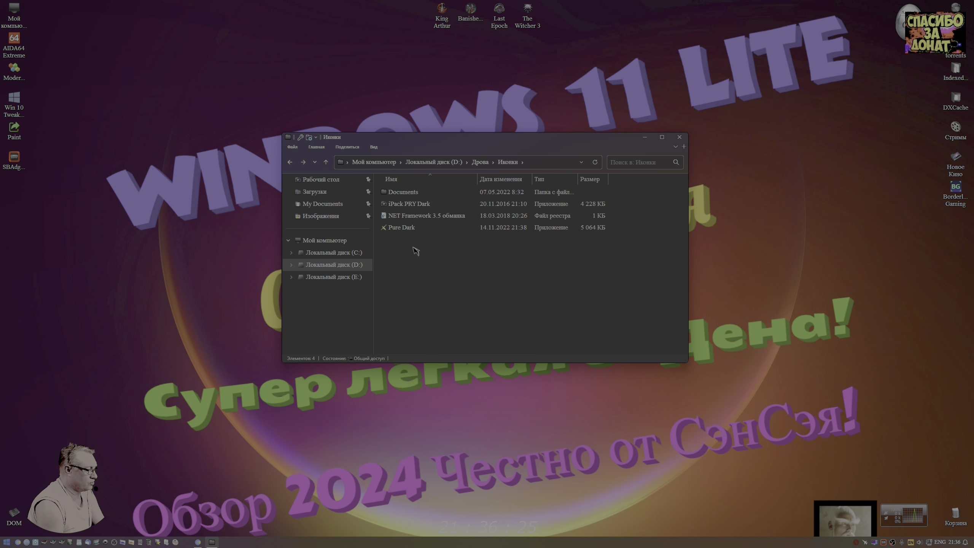
pyautogui.click(52, 543)
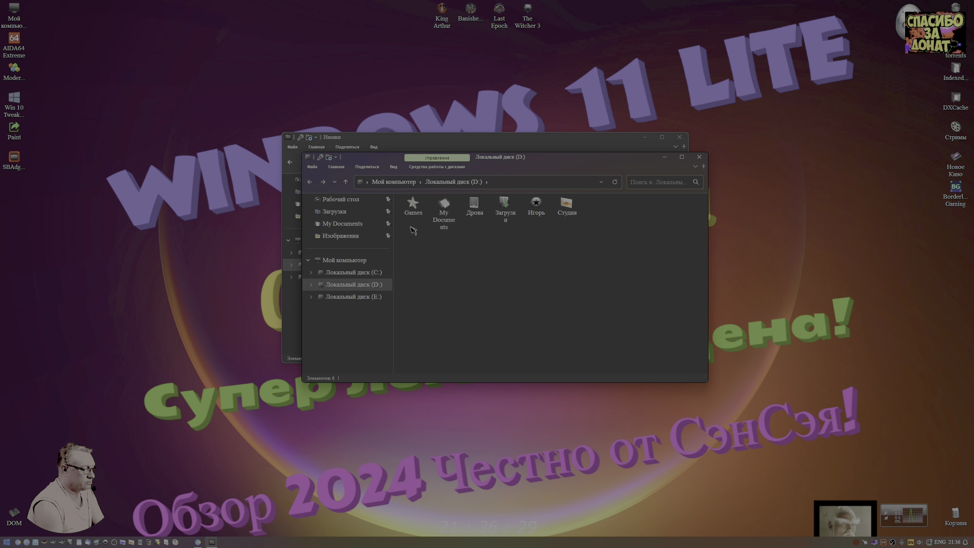
pyautogui.click(351, 272)
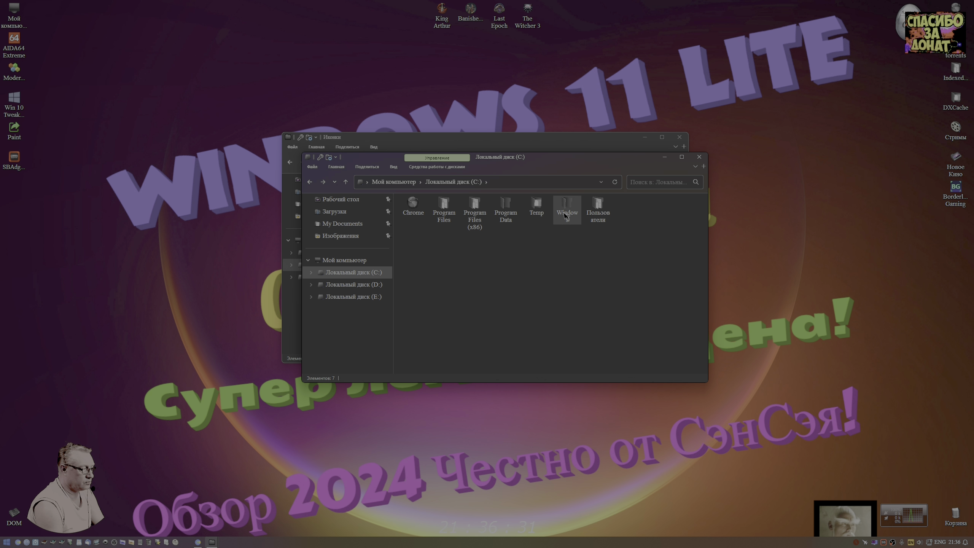
pyautogui.click(699, 157)
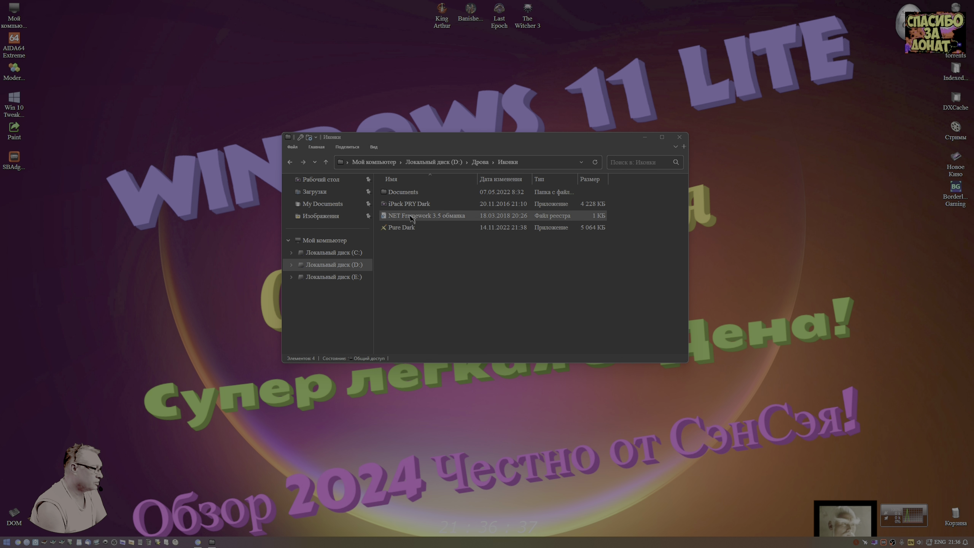
pyautogui.click(415, 205)
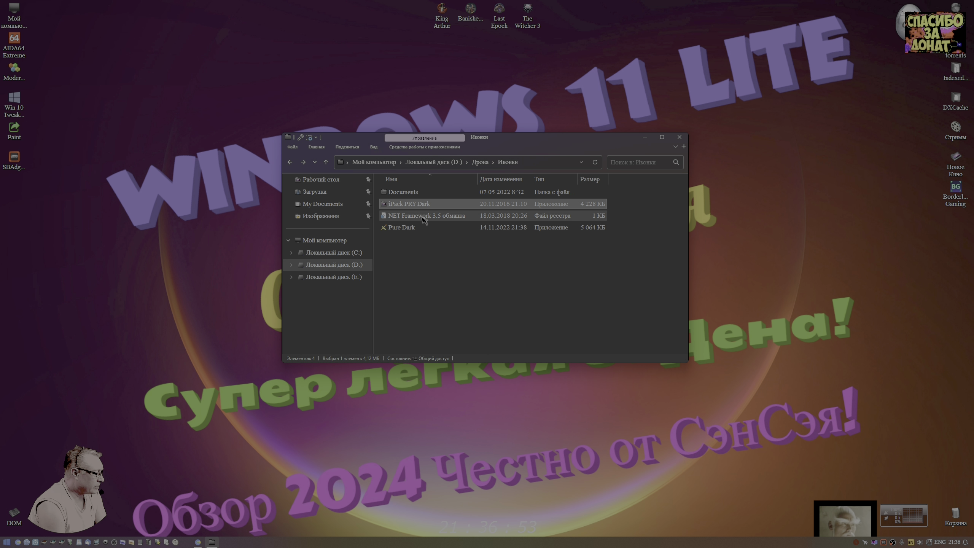
# Merge the NET Framework 3.5 обманка file into the registry and dismiss the dialogs
pyautogui.doubleClick(423, 217)
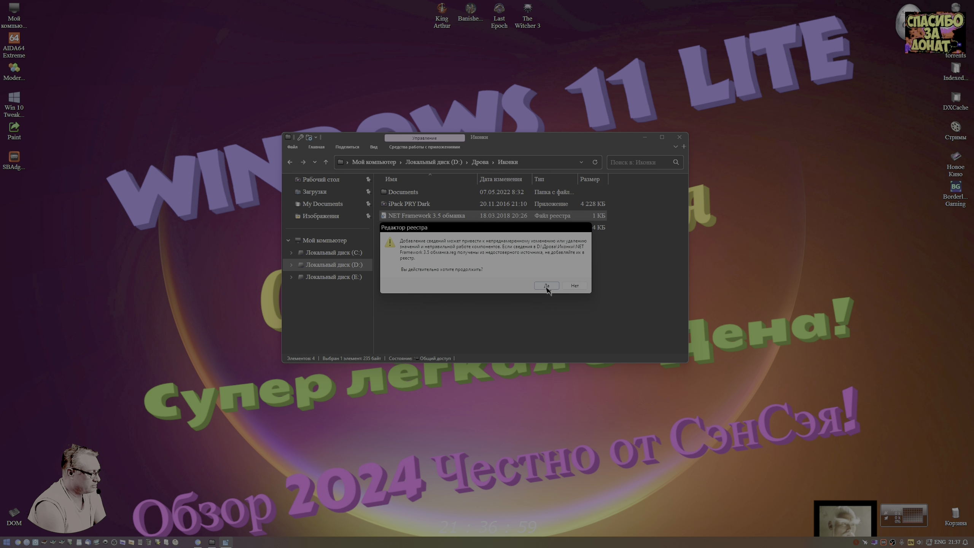
pyautogui.click(546, 286)
pyautogui.click(571, 277)
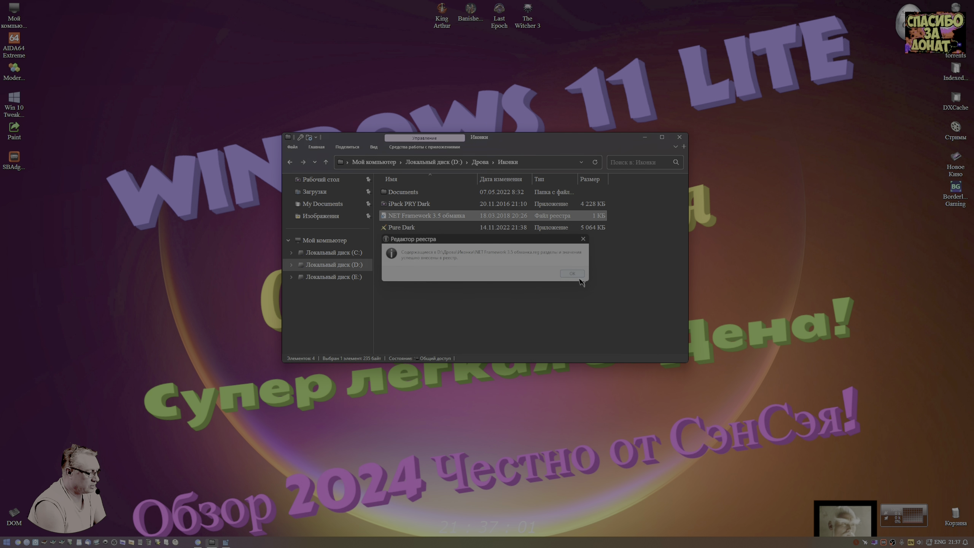
pyautogui.click(492, 306)
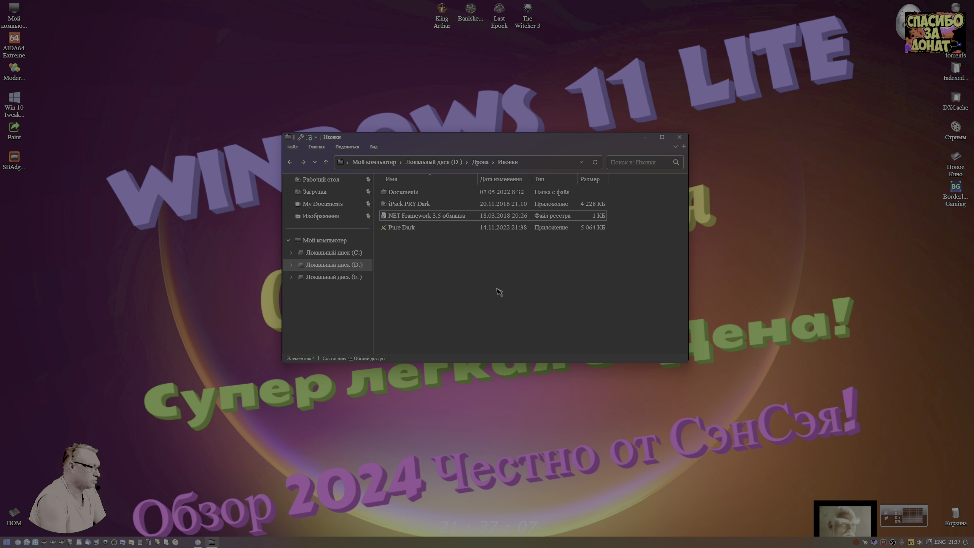
# Open the Golden Dragon folder under Documents, Stardock and IconPackager, and enlarge its icons to preview the set
pyautogui.doubleClick(408, 192)
pyautogui.click(409, 195)
pyautogui.doubleClick(409, 193)
pyautogui.doubleClick(408, 194)
pyautogui.doubleClick(408, 201)
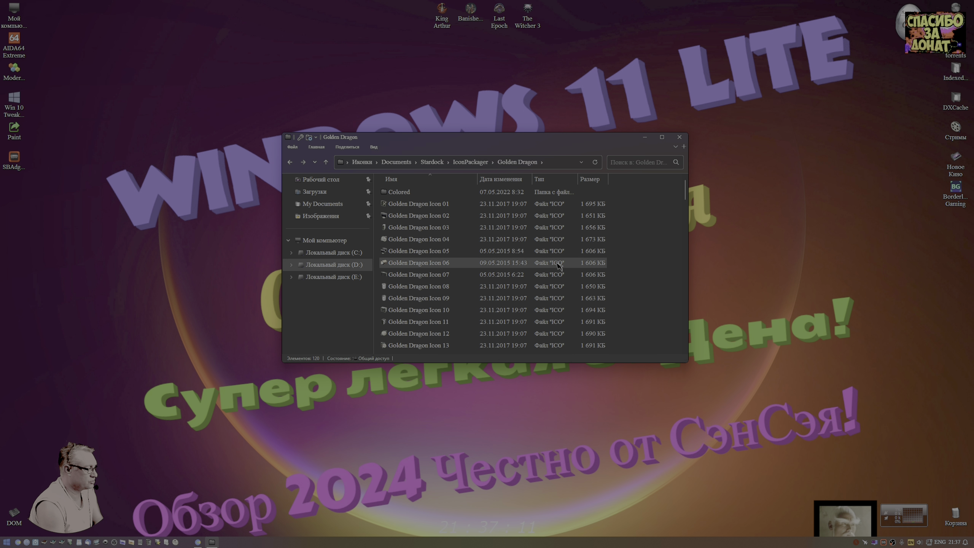
pyautogui.keyDown('ctrl'); pyautogui.scroll(4, 583, 276); pyautogui.keyUp('ctrl')
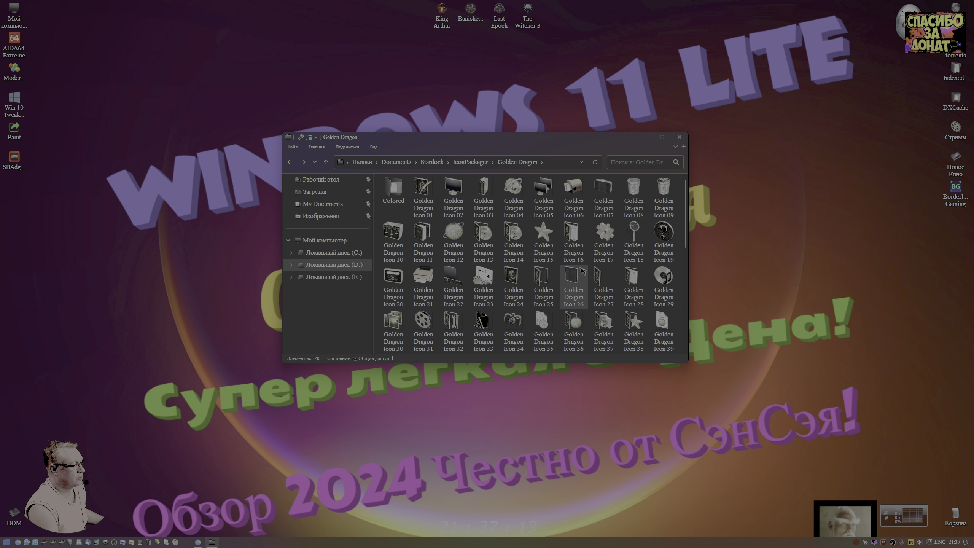
# Return from the Golden Dragon folder to Дрова and close the file window
pyautogui.press('BackSpace')
pyautogui.press('BackSpace')
pyautogui.press('BackSpace')
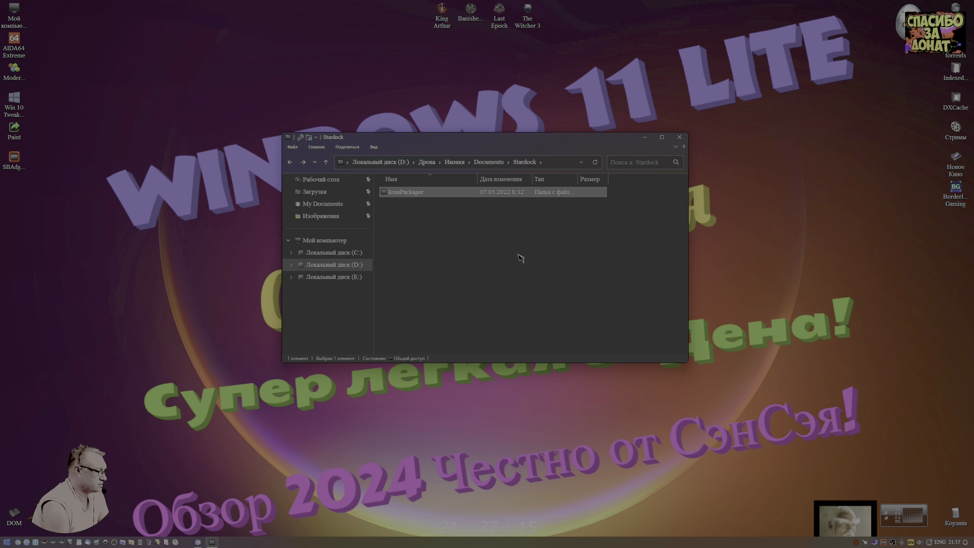
pyautogui.press('BackSpace')
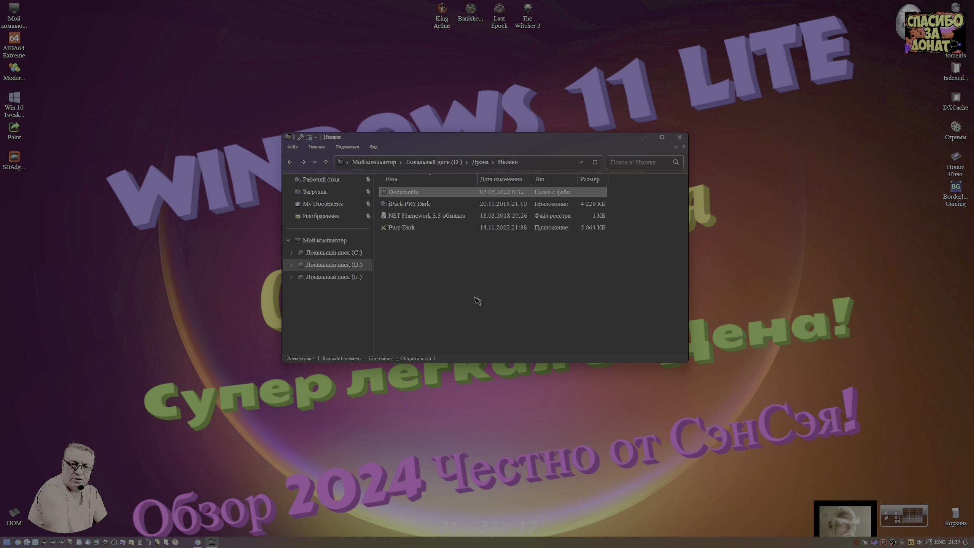
pyautogui.press('BackSpace')
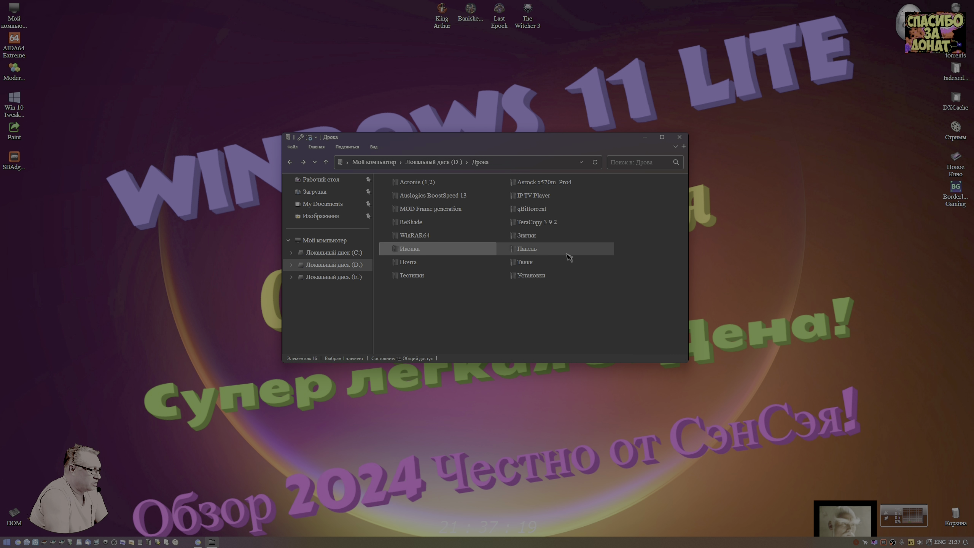
pyautogui.click(486, 333)
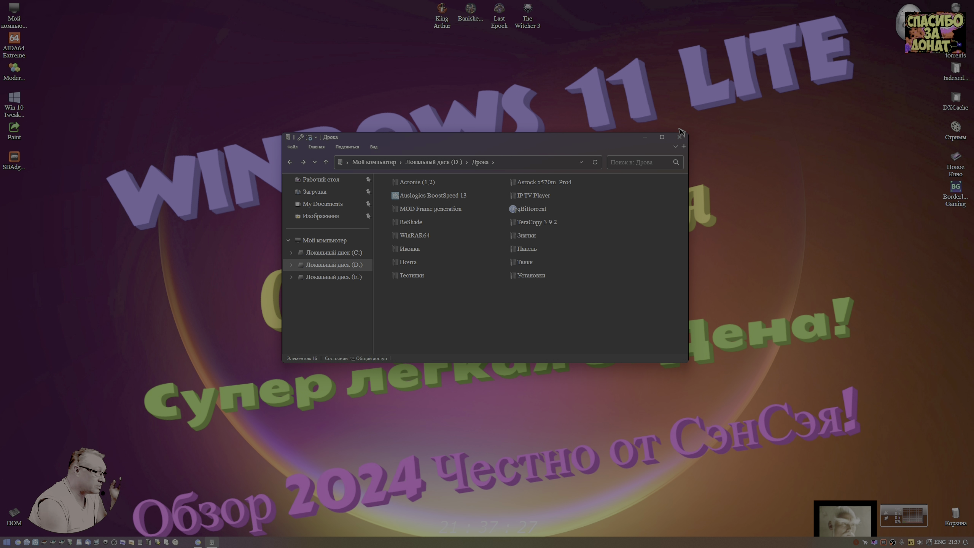
pyautogui.click(679, 137)
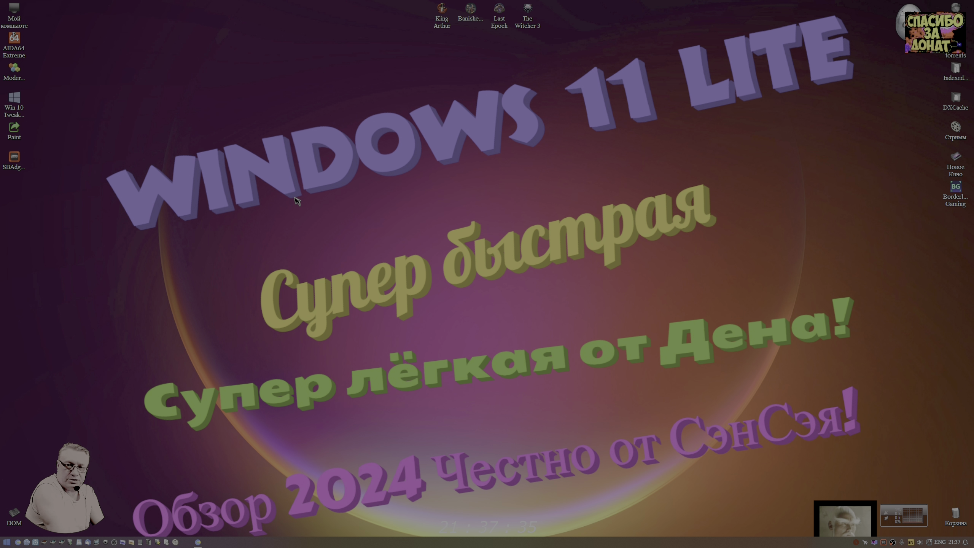
# Switch to the browser window showing the CenCey Portal channel on YouTube
pyautogui.moveTo(198, 542)
pyautogui.click(186, 487)
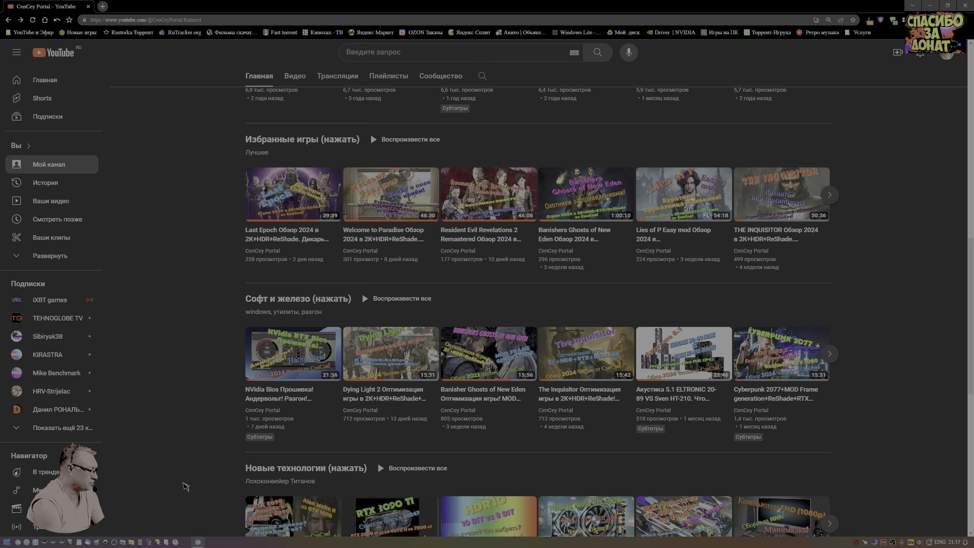
# Look over the sections of the CenCey Portal channel's home page and minimize the browser
pyautogui.scroll(10, 185, 487)
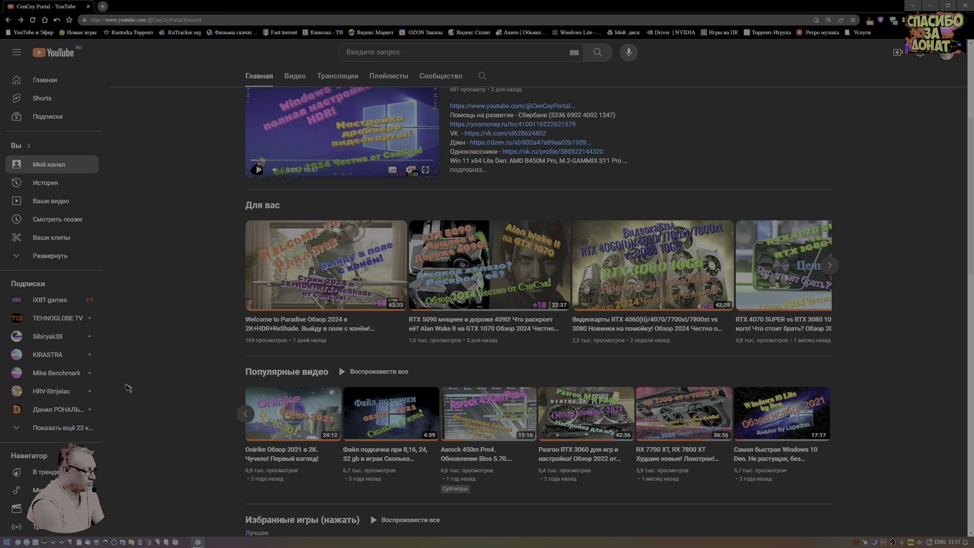
pyautogui.scroll(-3, 115, 384)
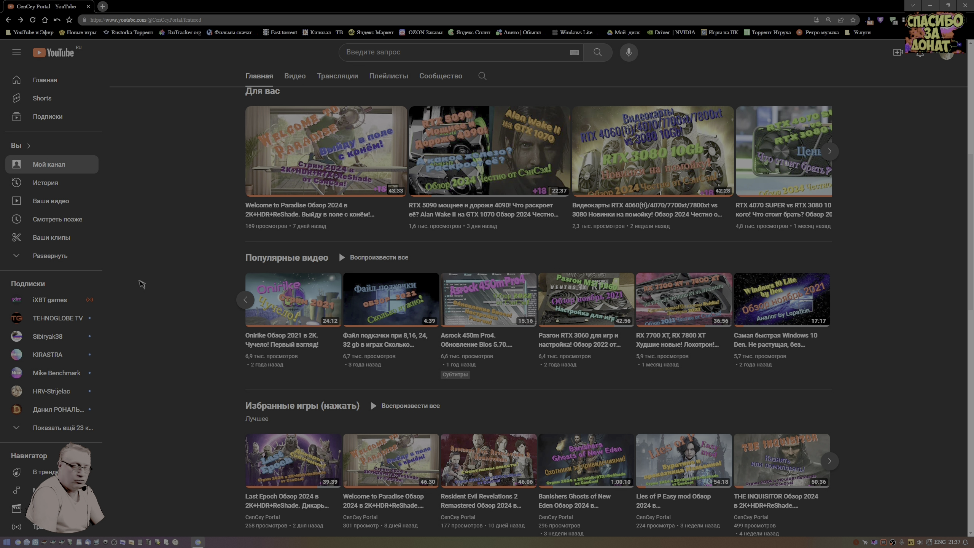
pyautogui.click(927, 8)
# Open the virtual memory settings from the computer's advanced system properties and inspect the paging file option of drive D
pyautogui.rightClick(14, 16)
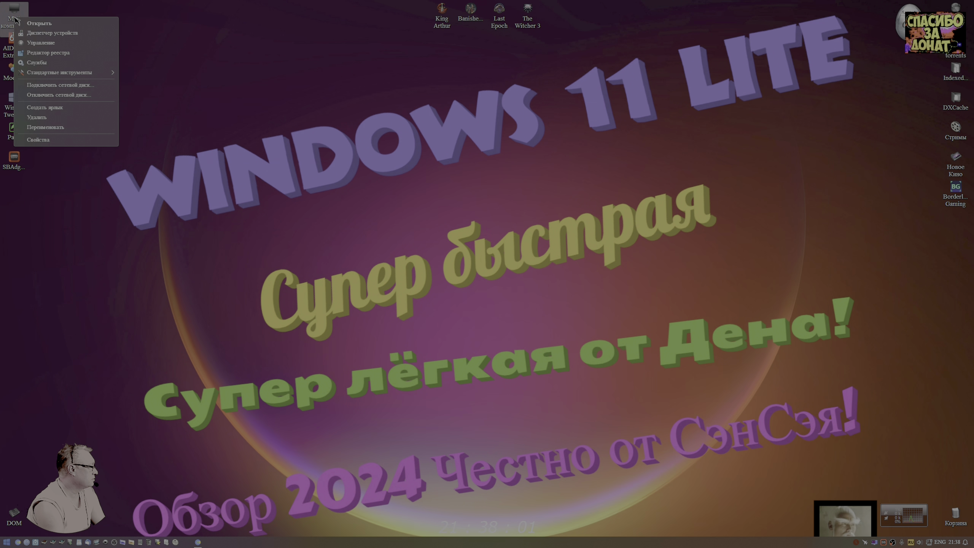
pyautogui.click(55, 140)
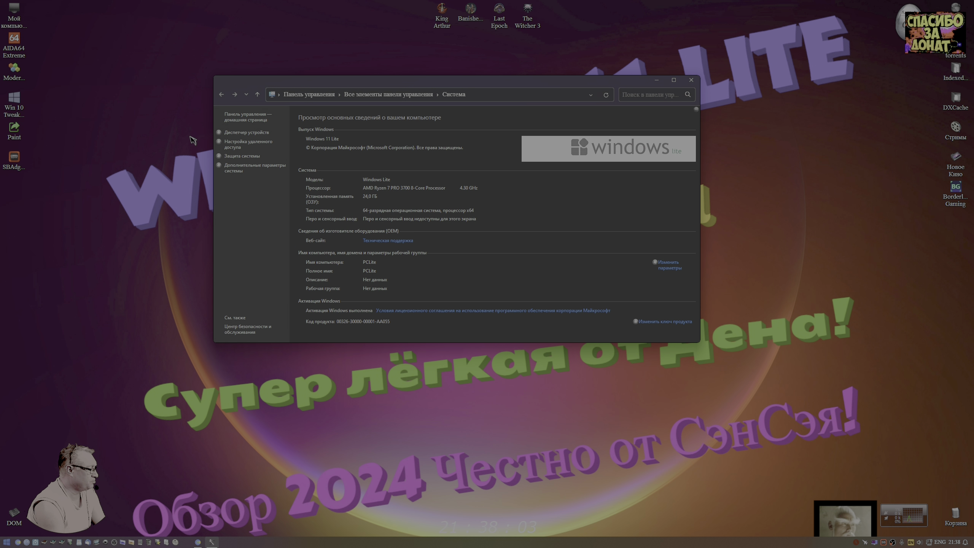
pyautogui.click(249, 171)
pyautogui.click(263, 203)
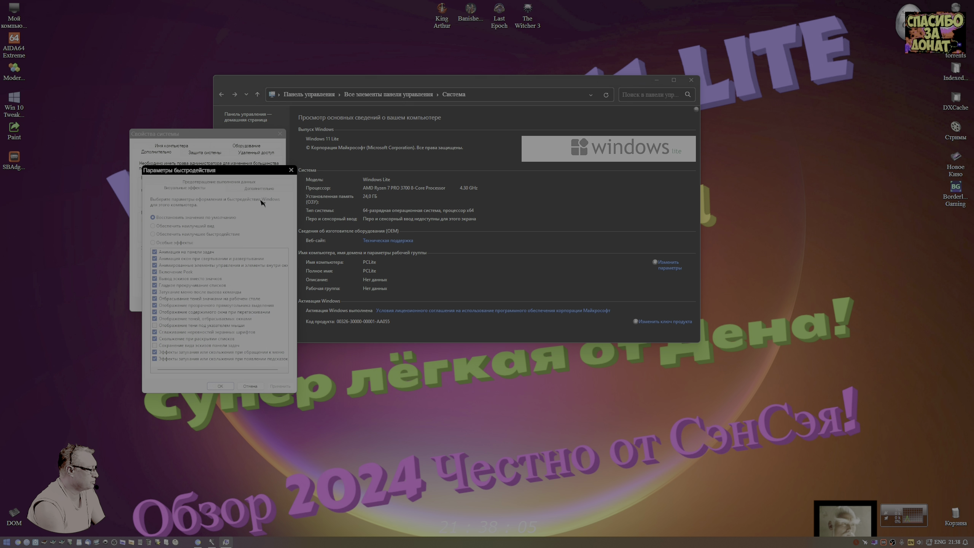
pyautogui.click(261, 186)
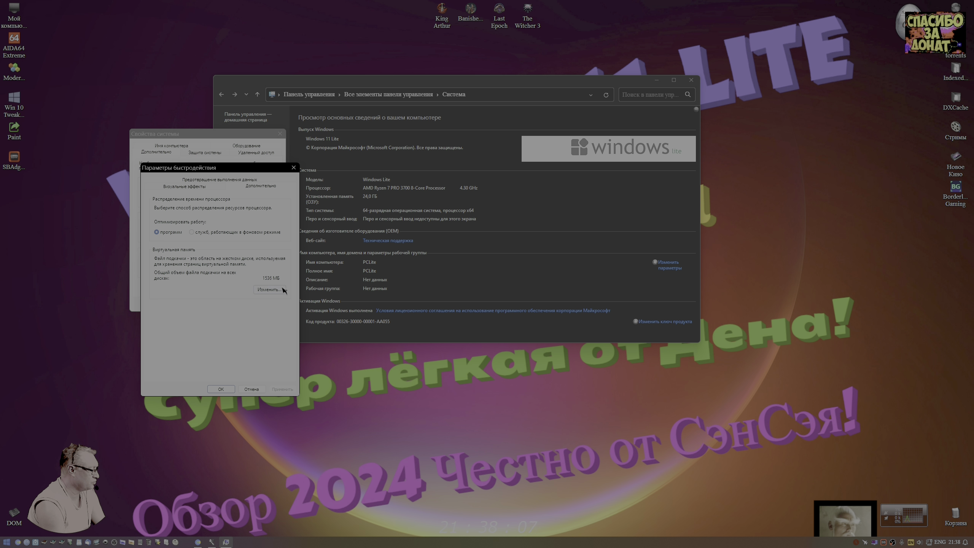
pyautogui.click(274, 289)
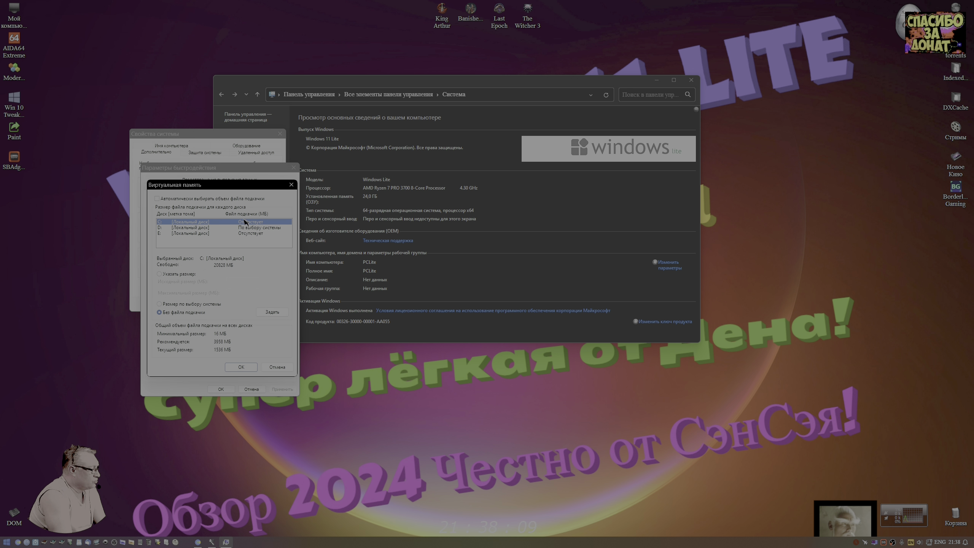
pyautogui.click(255, 228)
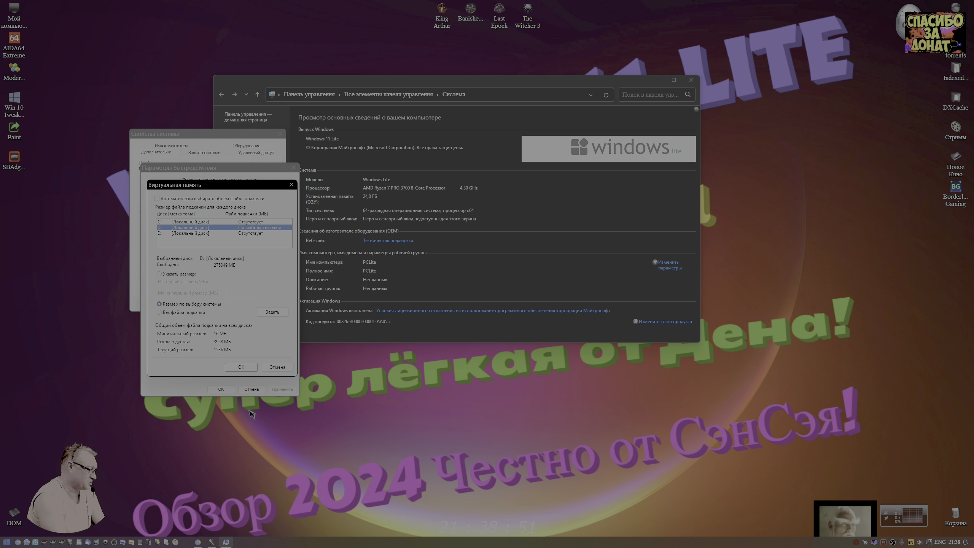
# Cancel the virtual memory, performance and system properties dialogs and close the Система window
pyautogui.click(276, 368)
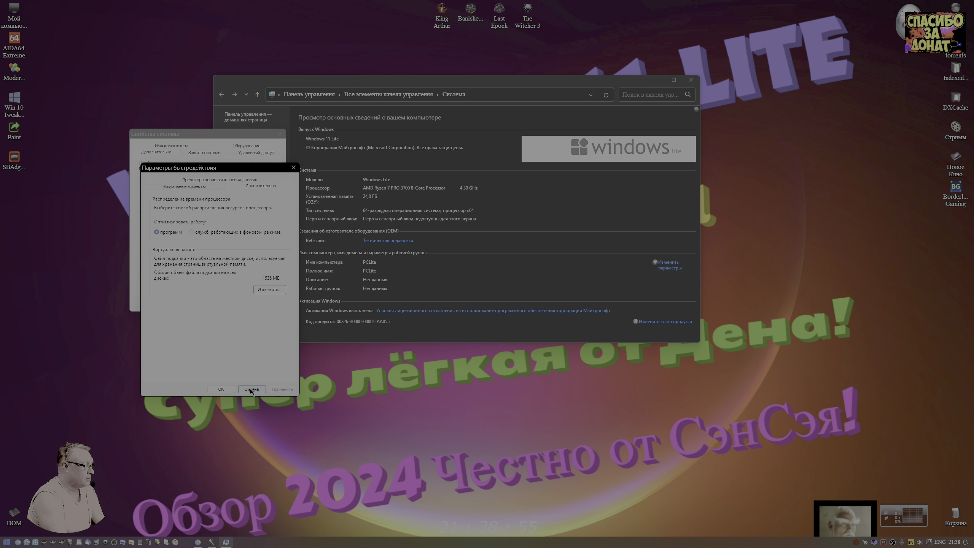
pyautogui.click(250, 389)
pyautogui.click(200, 305)
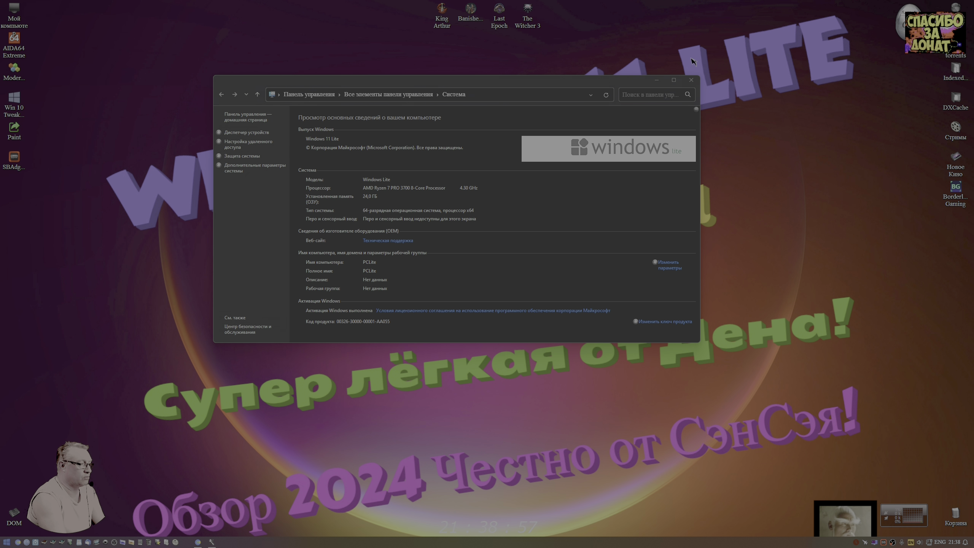
pyautogui.click(691, 80)
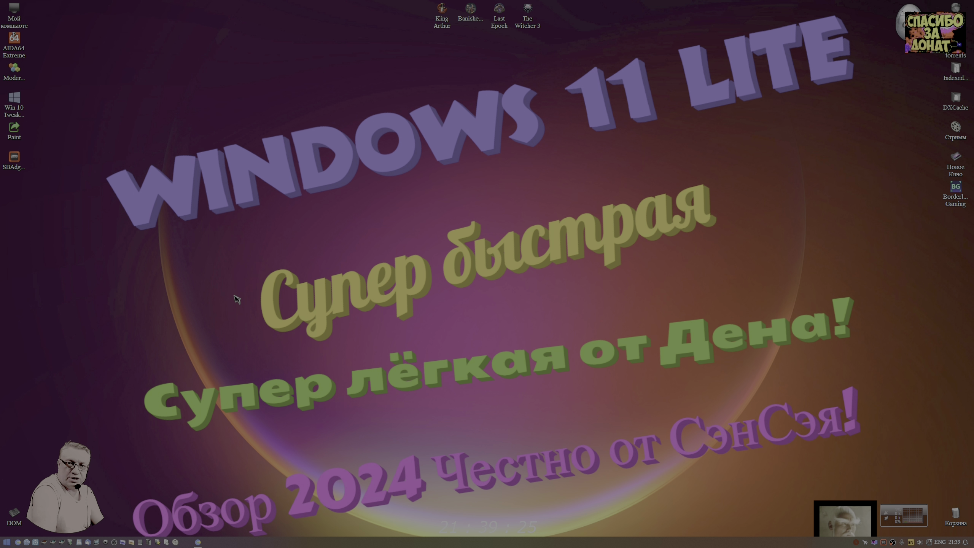
# Check the local disks in Мой компьютер, close that window and open the NVIDIA Control Panel
pyautogui.doubleClick(4, 5)
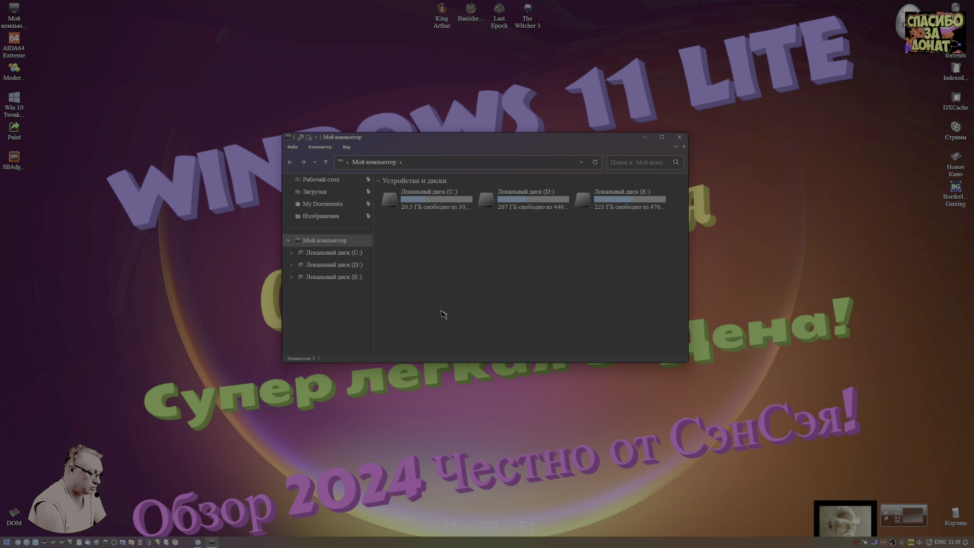
pyautogui.click(679, 136)
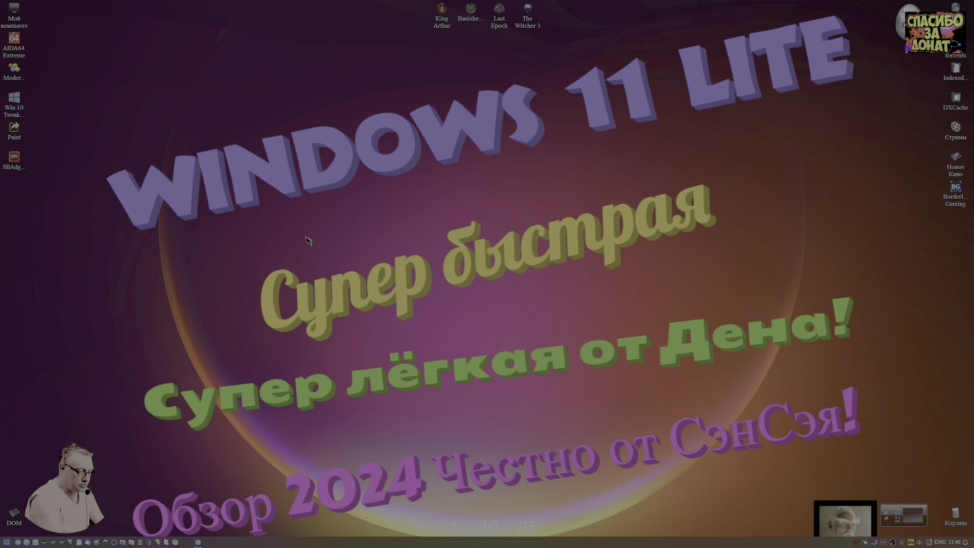
pyautogui.rightClick(434, 191)
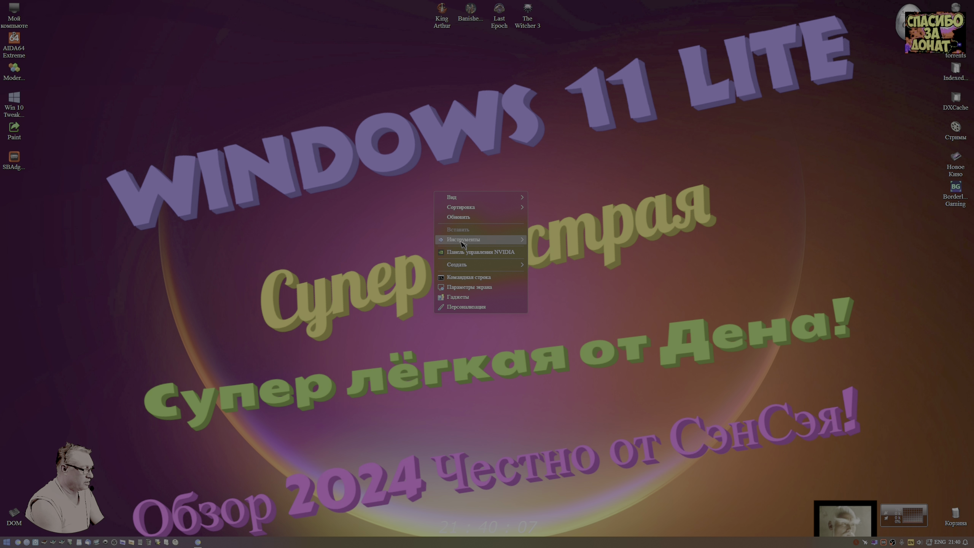
pyautogui.click(475, 252)
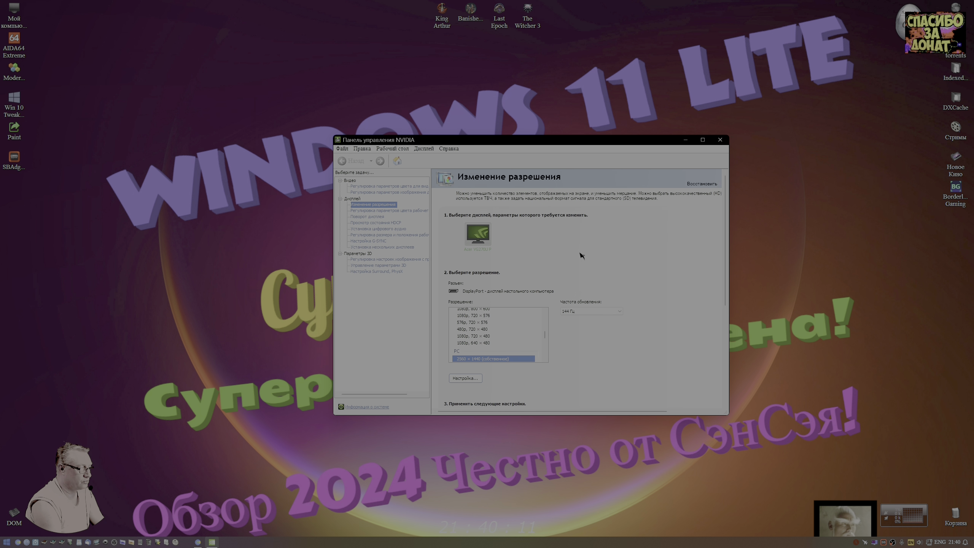
# Browse the CenCey Portal channel's home page and its list of newest videos, and minimize the browser
pyautogui.click(198, 542)
pyautogui.scroll(-10, 171, 338)
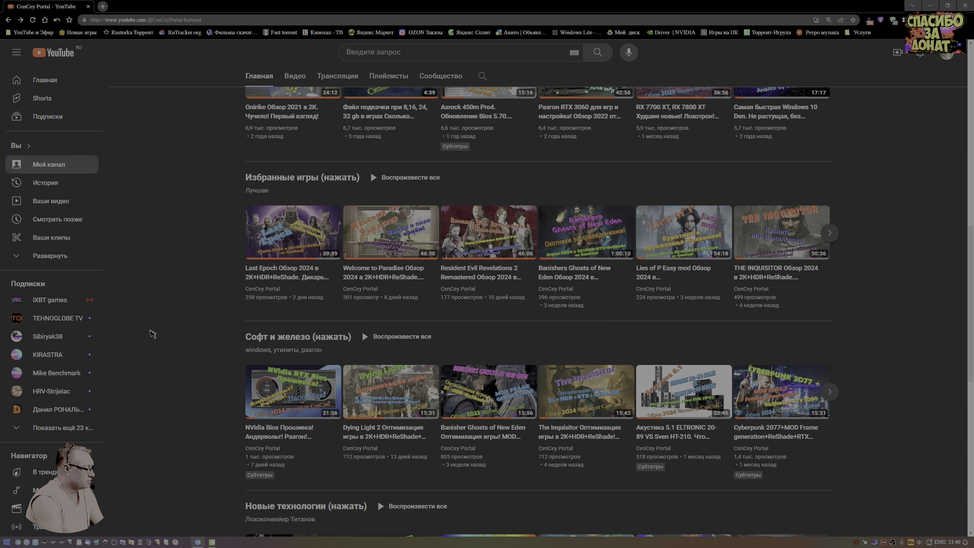
pyautogui.scroll(-5, 154, 326)
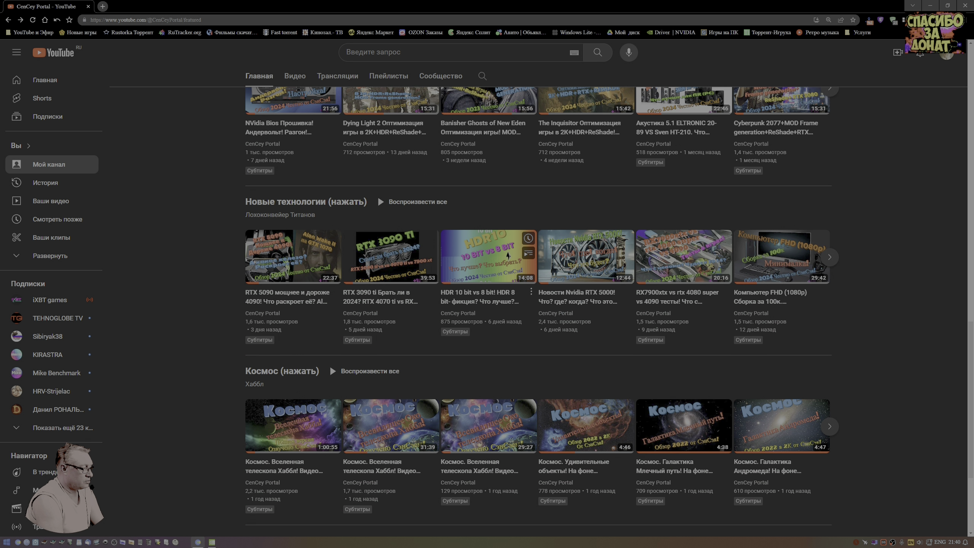
pyautogui.scroll(11, 192, 291)
pyautogui.scroll(12, 194, 265)
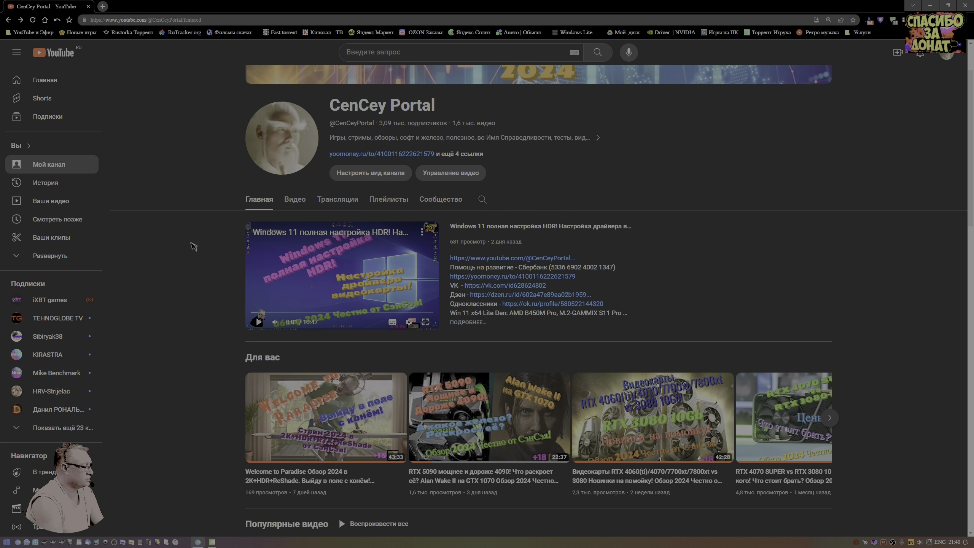
pyautogui.click(295, 284)
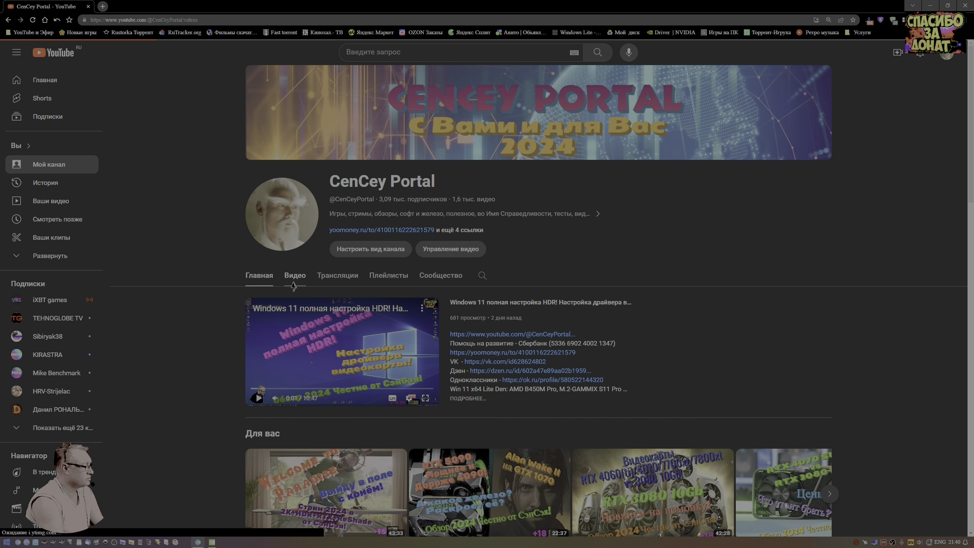
pyautogui.scroll(-4, 166, 361)
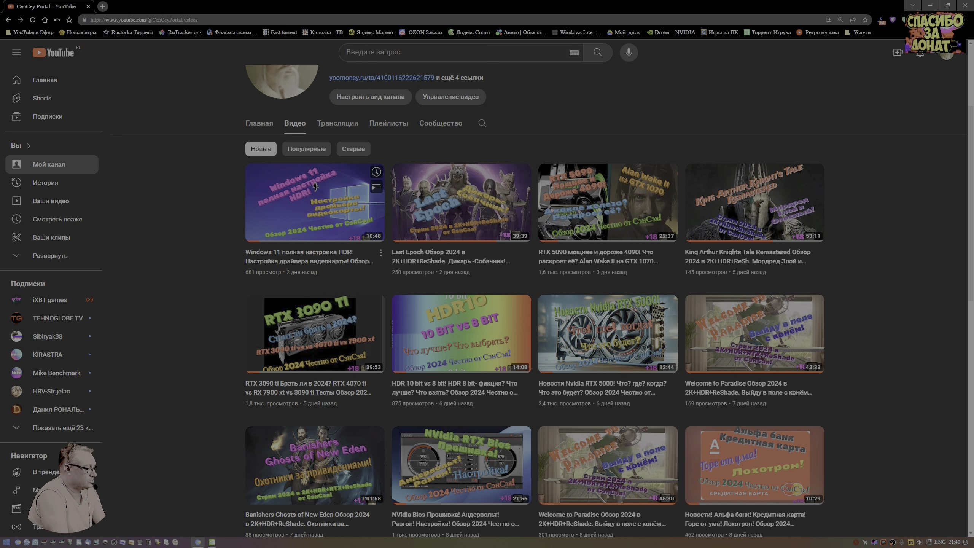
pyautogui.click(929, 5)
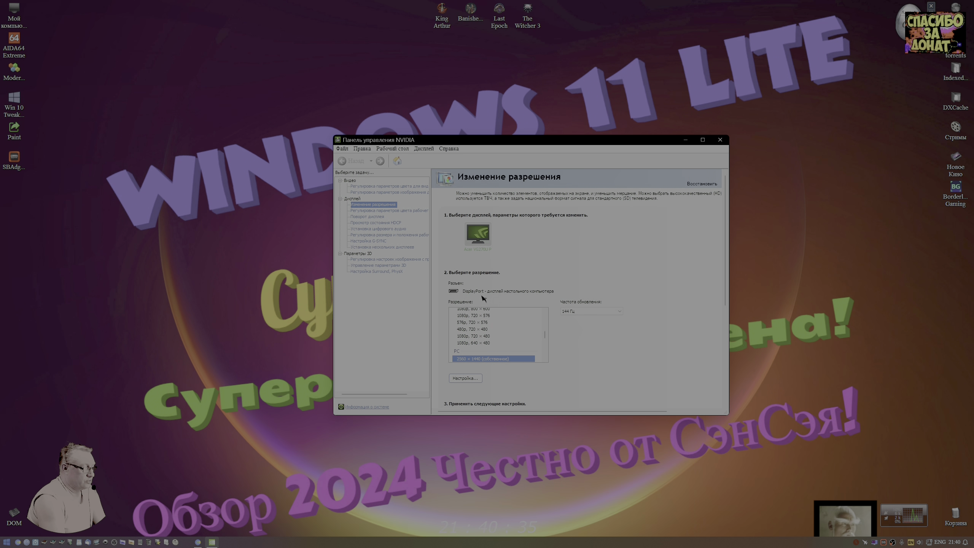
# Examine the desktop color adjustment settings in the NVIDIA Control Panel and close it
pyautogui.click(399, 211)
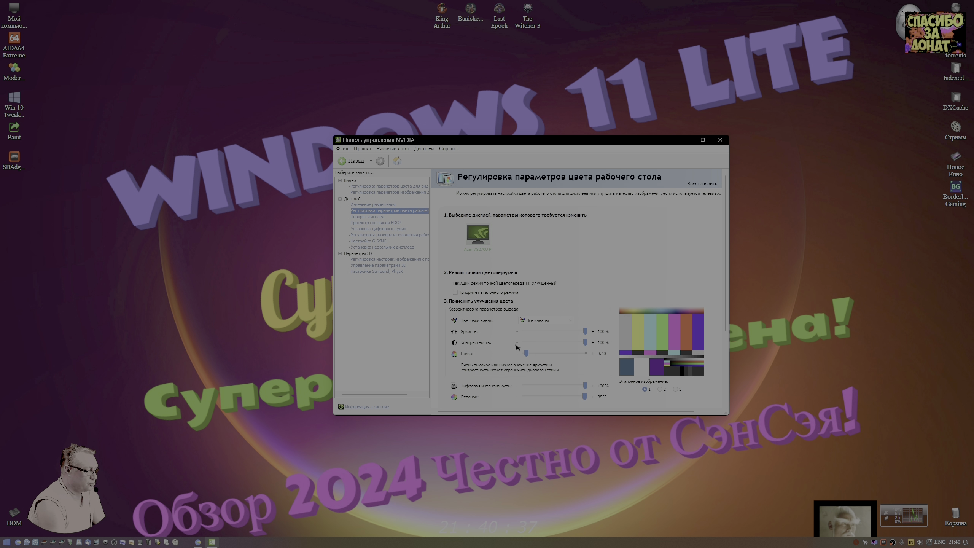
pyautogui.scroll(-2, 529, 303)
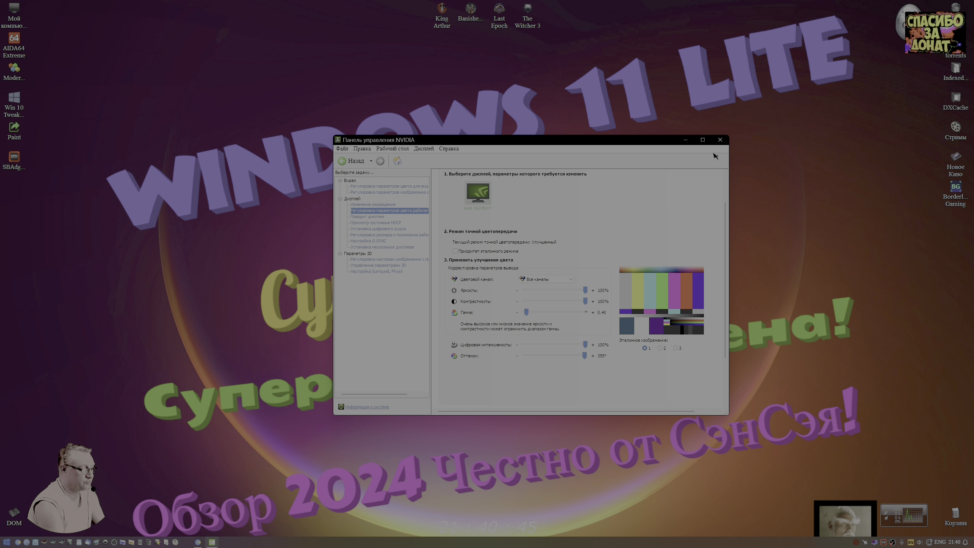
pyautogui.click(720, 140)
# Launch the Windows HDR calibration app from the Приложения group, view its start page and close it
pyautogui.click(7, 541)
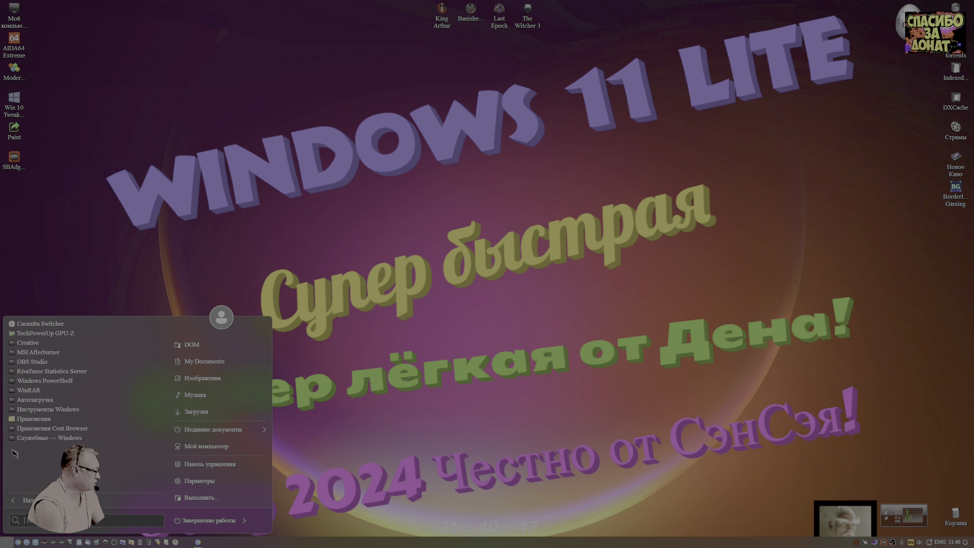
pyautogui.click(31, 419)
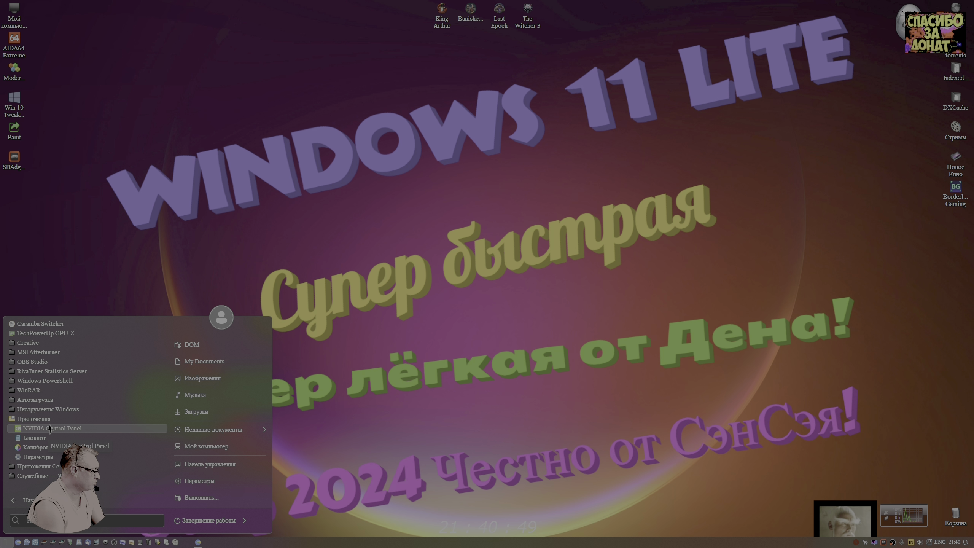
pyautogui.click(35, 447)
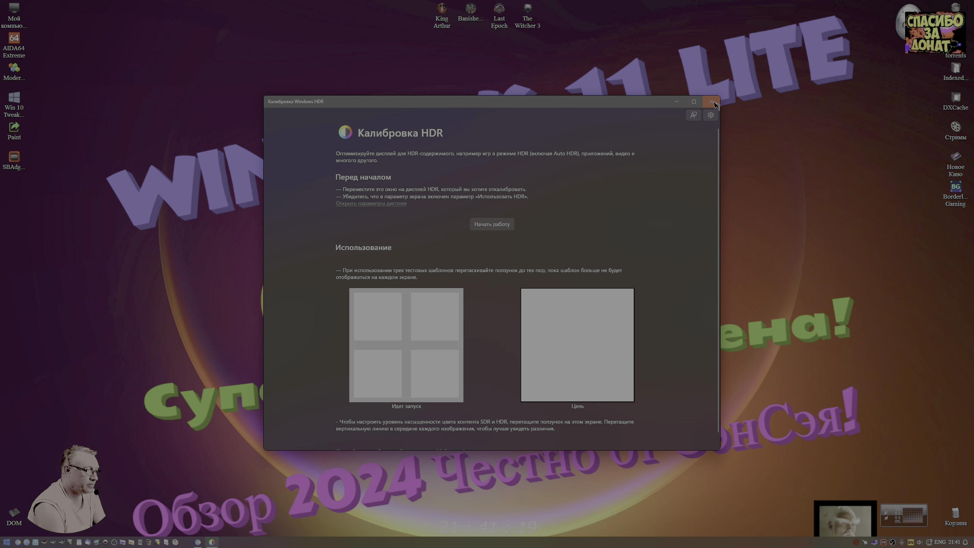
pyautogui.click(712, 102)
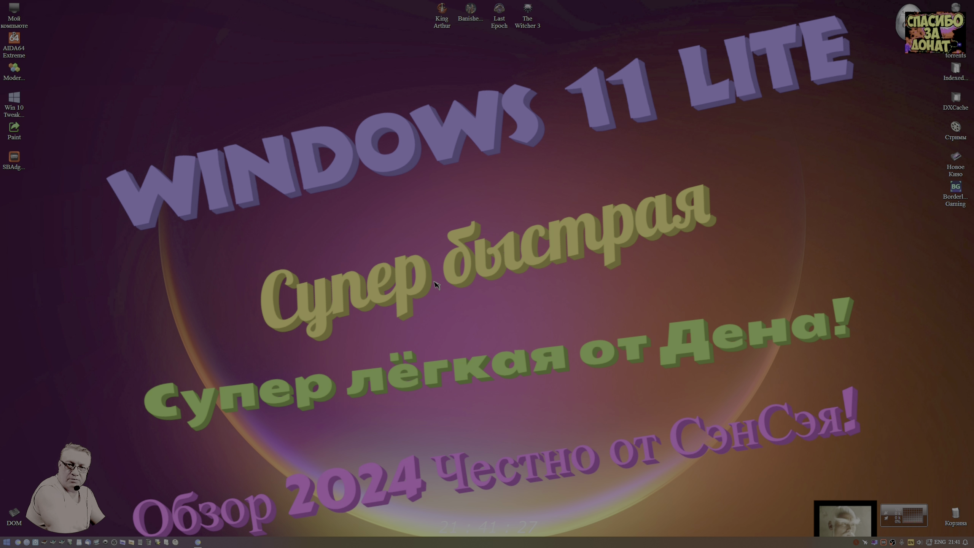
# Open the Установки folder inside Допы on drive E to show the stored installers
pyautogui.click(61, 542)
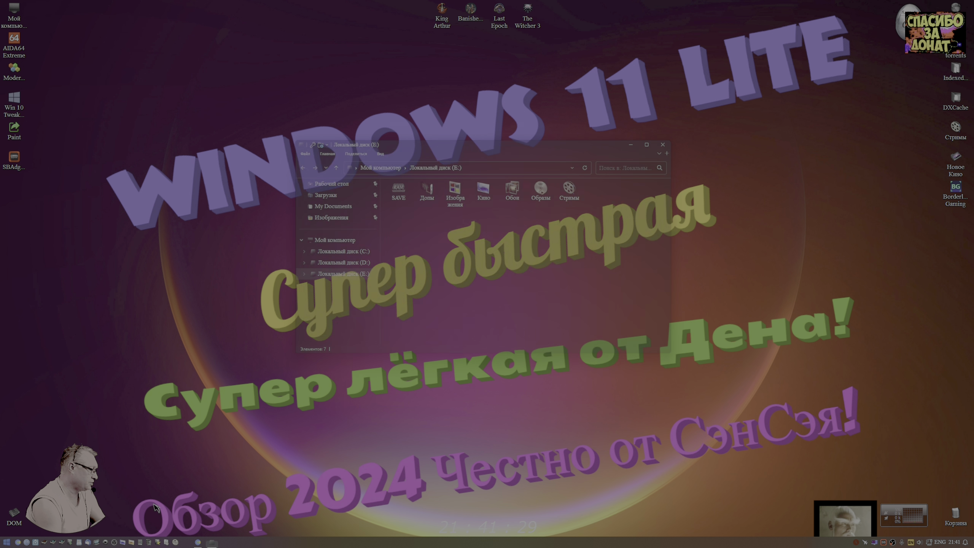
pyautogui.click(427, 189)
pyautogui.doubleClick(427, 190)
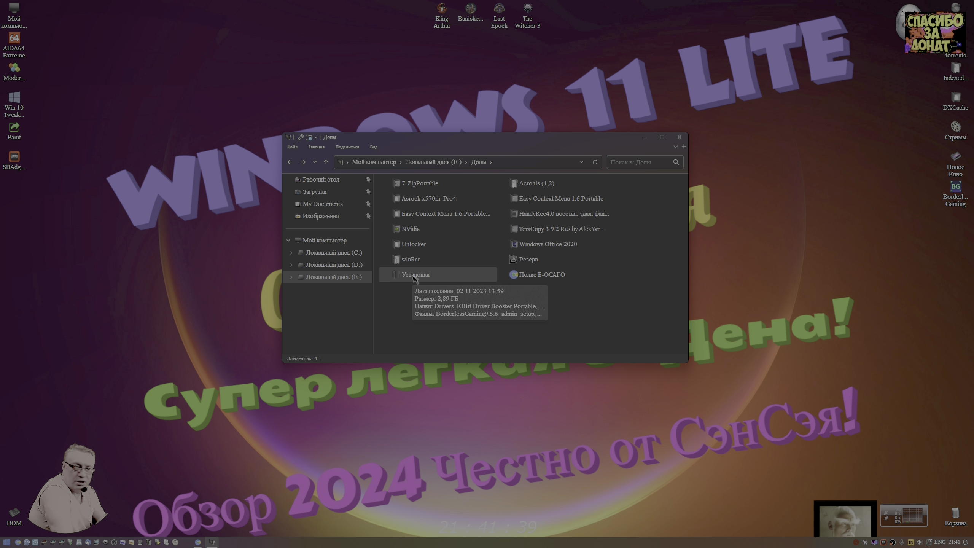
pyautogui.doubleClick(413, 275)
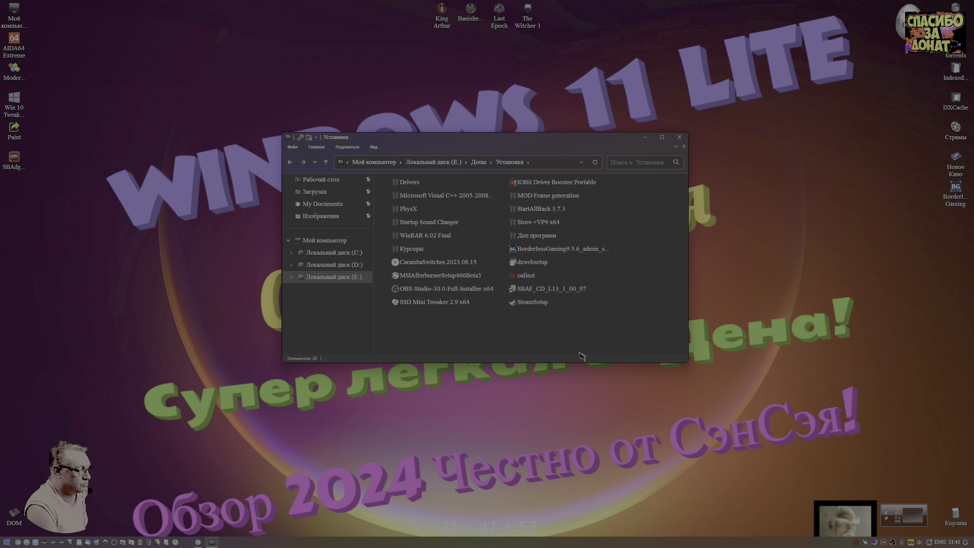
# Run IOBitDriverBoosterPortable from its folder, scan the system's drivers, and close the program and the folder window
pyautogui.click(553, 184)
pyautogui.doubleClick(554, 185)
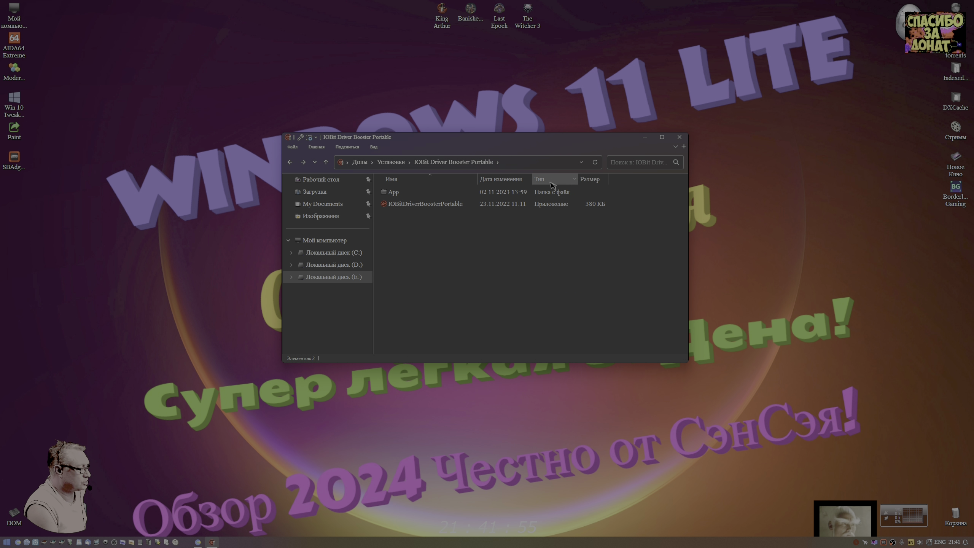
pyautogui.click(411, 208)
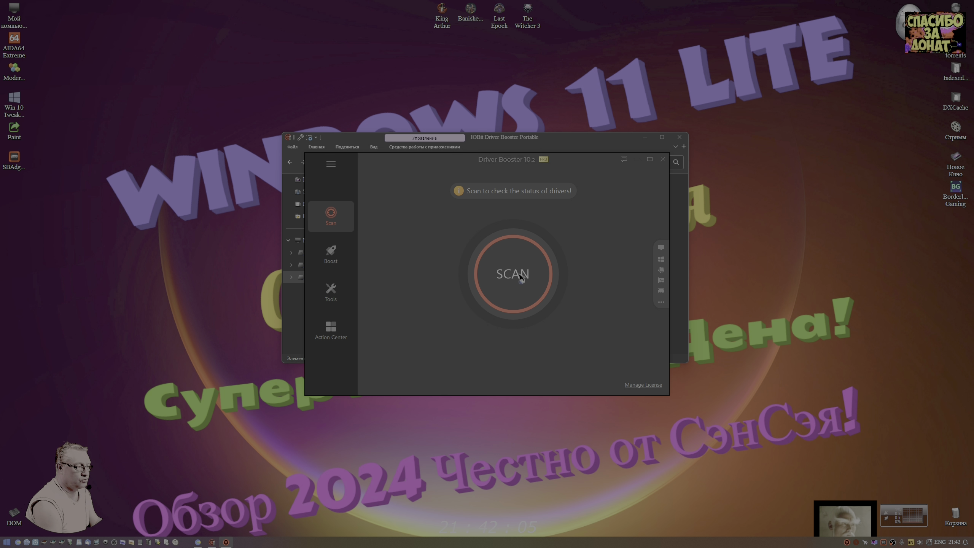
pyautogui.click(520, 276)
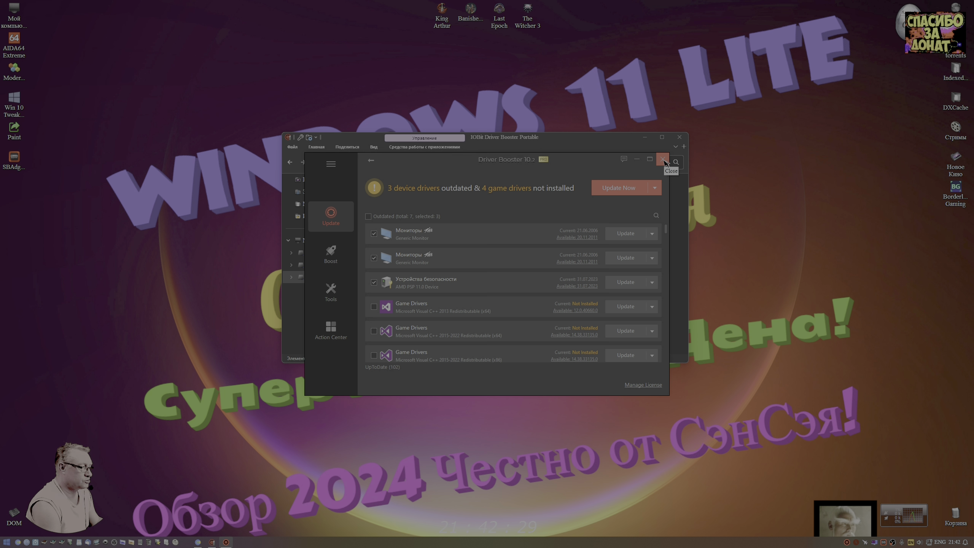
pyautogui.click(664, 161)
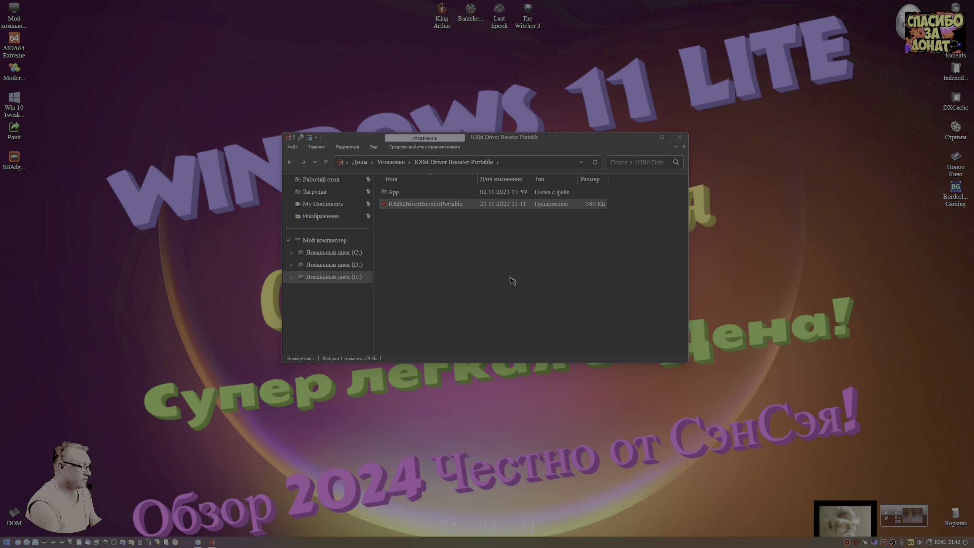
pyautogui.click(680, 138)
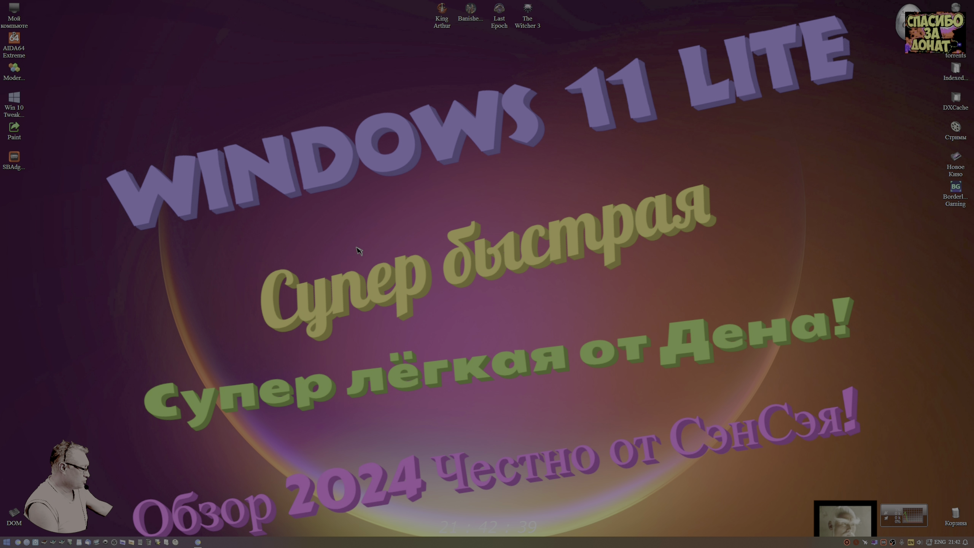
# Open the properties of Локальный диск (C:) from Мой компьютер to examine its used and free space
pyautogui.doubleClick(14, 11)
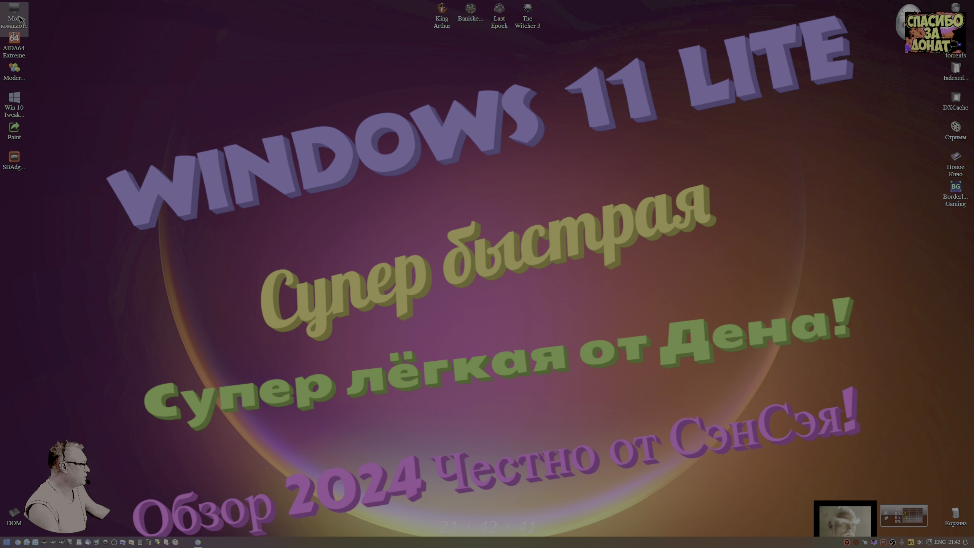
pyautogui.click(417, 199)
pyautogui.rightClick(417, 199)
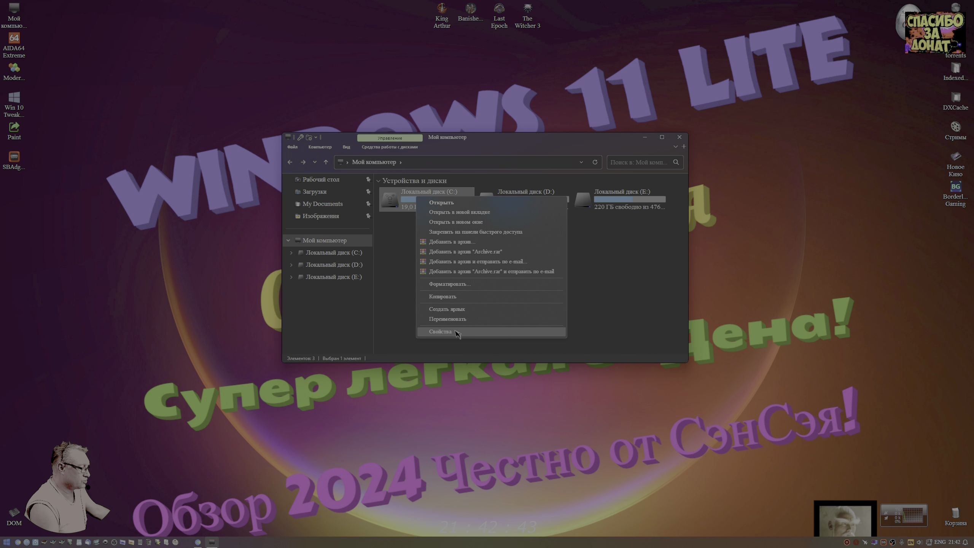
pyautogui.click(441, 333)
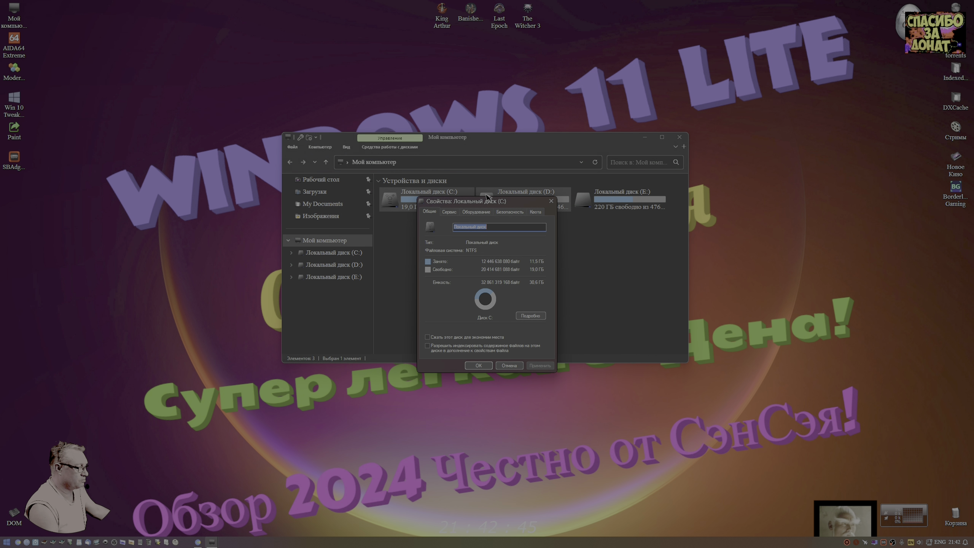
pyautogui.moveTo(486, 204); pyautogui.dragTo(545, 221)
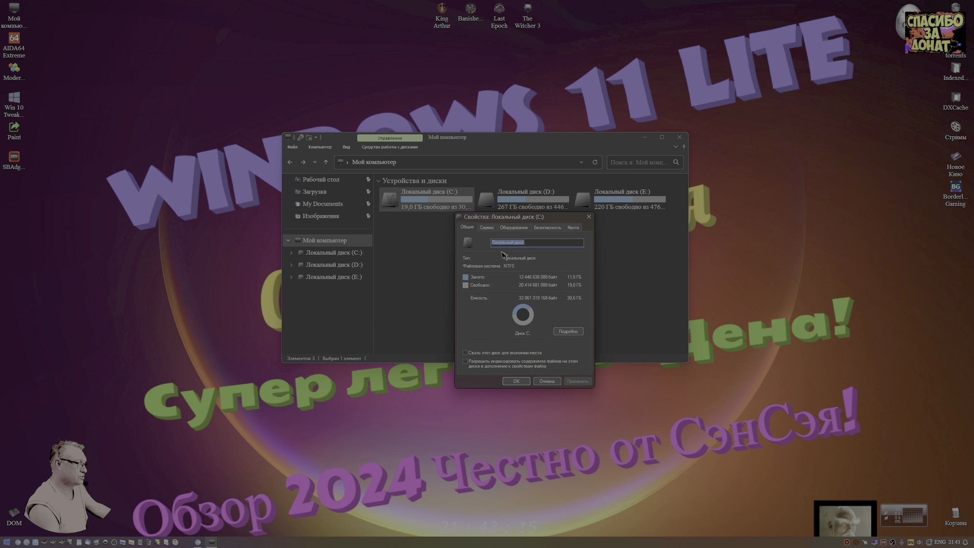
pyautogui.moveTo(537, 219); pyautogui.dragTo(515, 274)
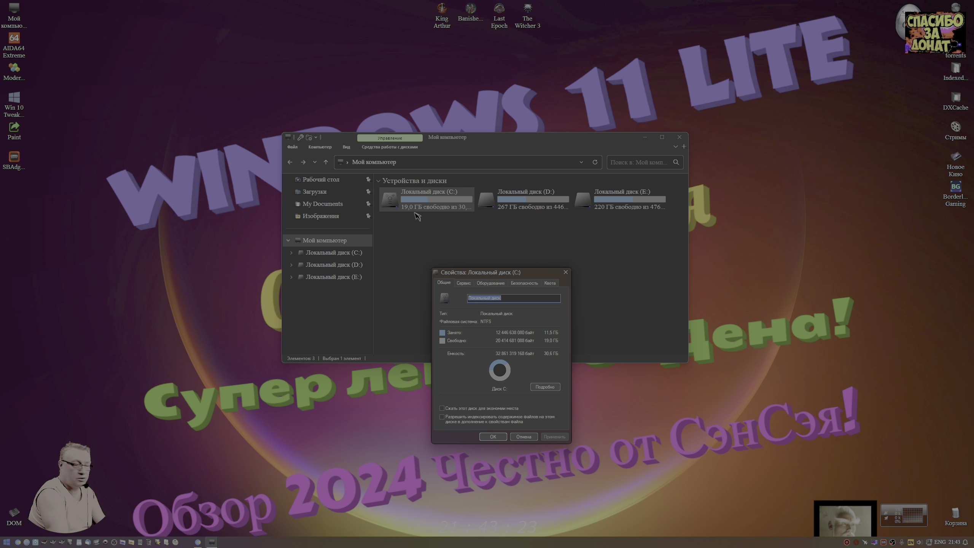
# Show the folders on Локальный диск (D:), then dismiss the drive C properties and close the Explorer window
pyautogui.doubleClick(523, 199)
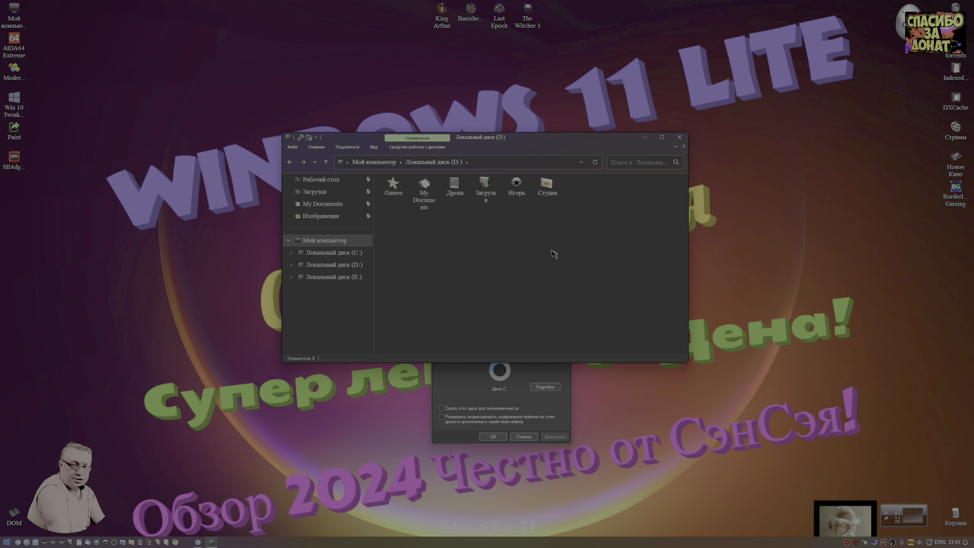
pyautogui.click(455, 377)
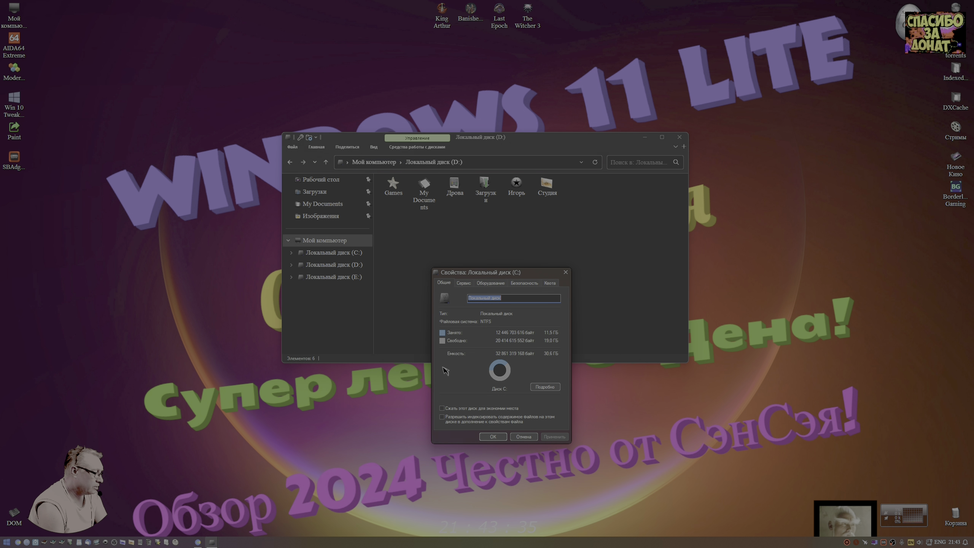
pyautogui.click(524, 437)
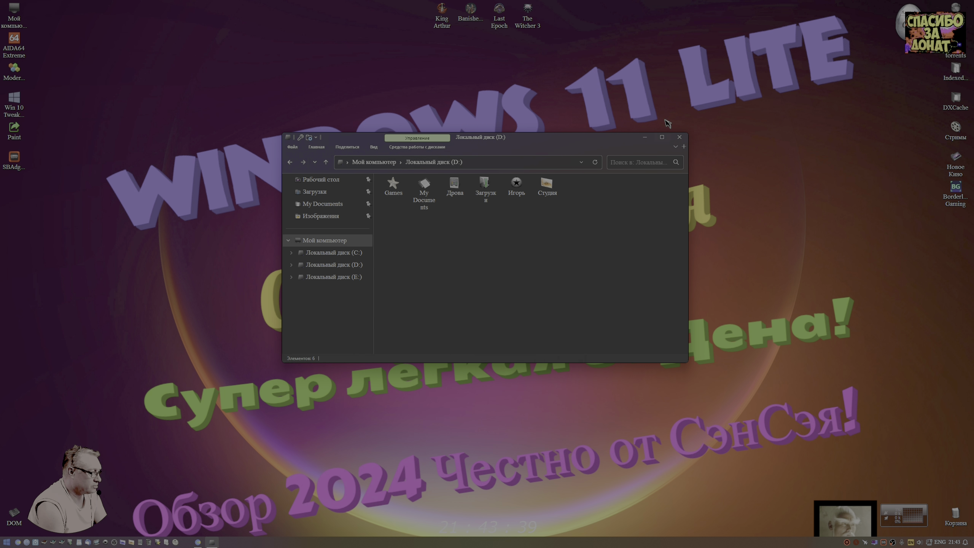
pyautogui.click(679, 137)
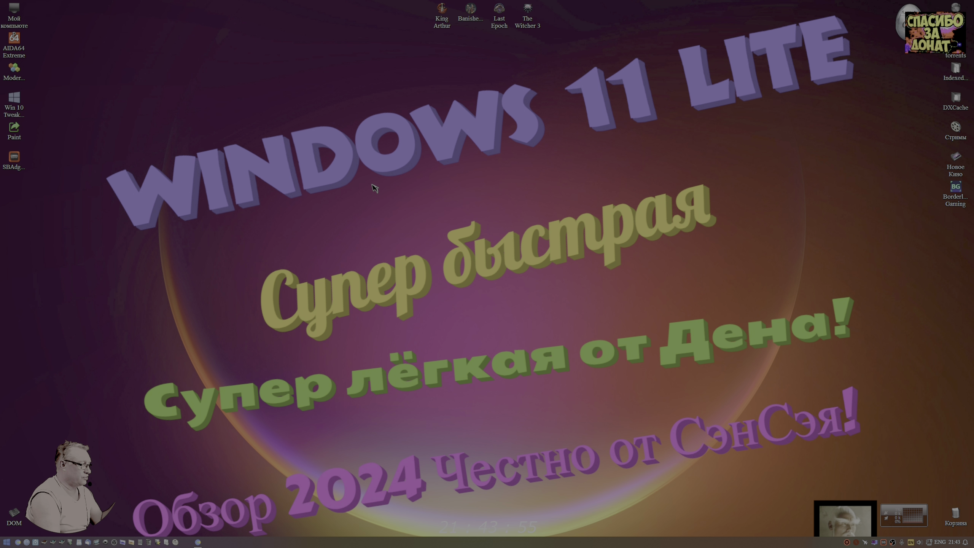
# Open the Windows folder on Локальный диск (C:) and find the WinSxS folder in its contents
pyautogui.doubleClick(19, 19)
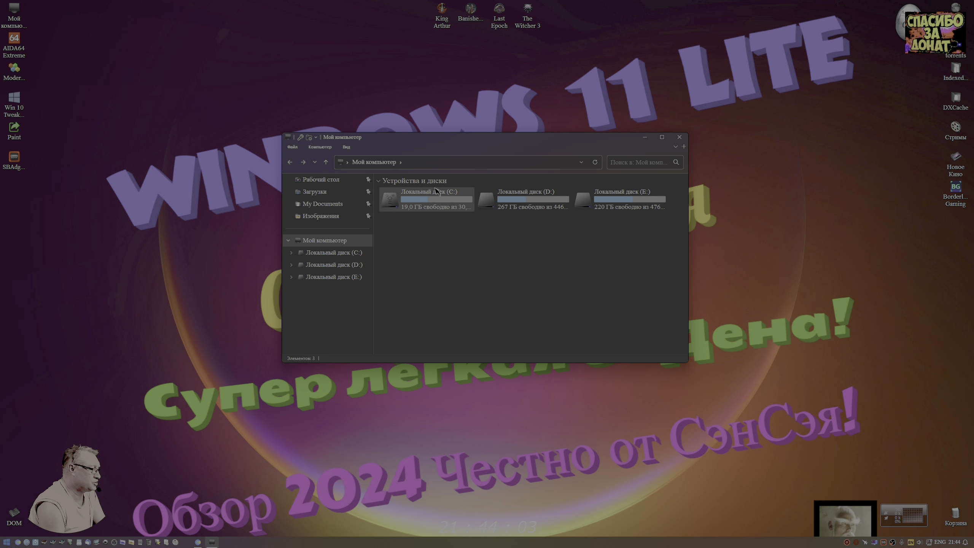
pyautogui.doubleClick(435, 194)
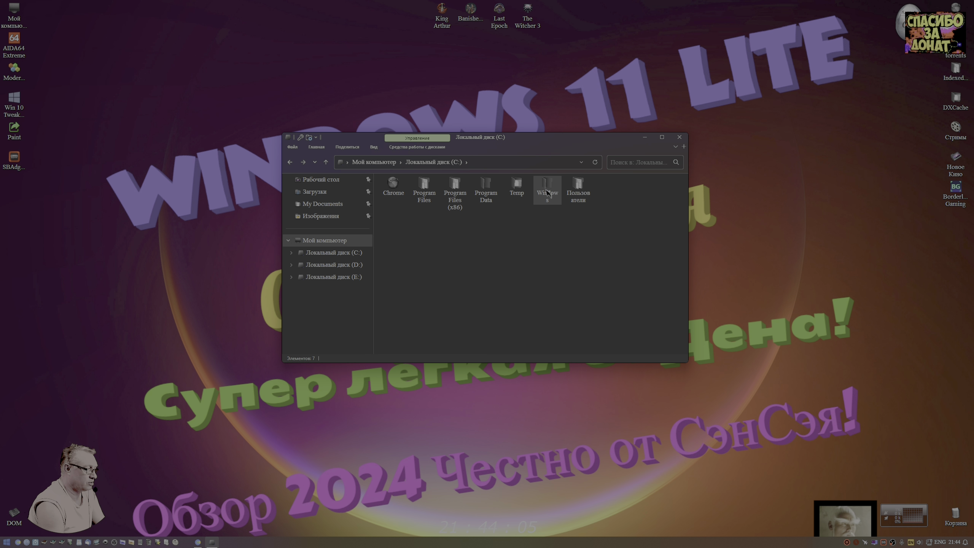
pyautogui.doubleClick(548, 194)
pyautogui.scroll(-10, 425, 314)
pyautogui.scroll(-5, 424, 313)
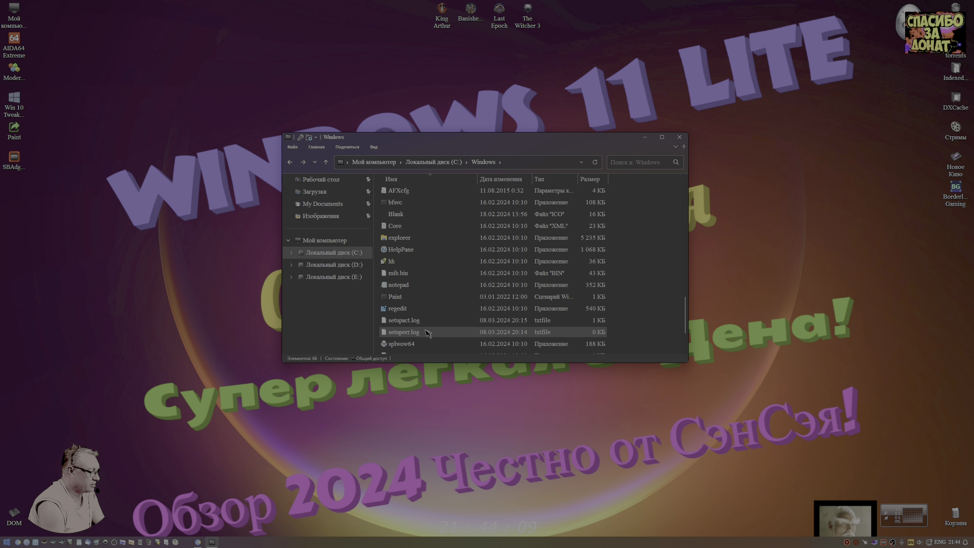
pyautogui.scroll(4, 427, 332)
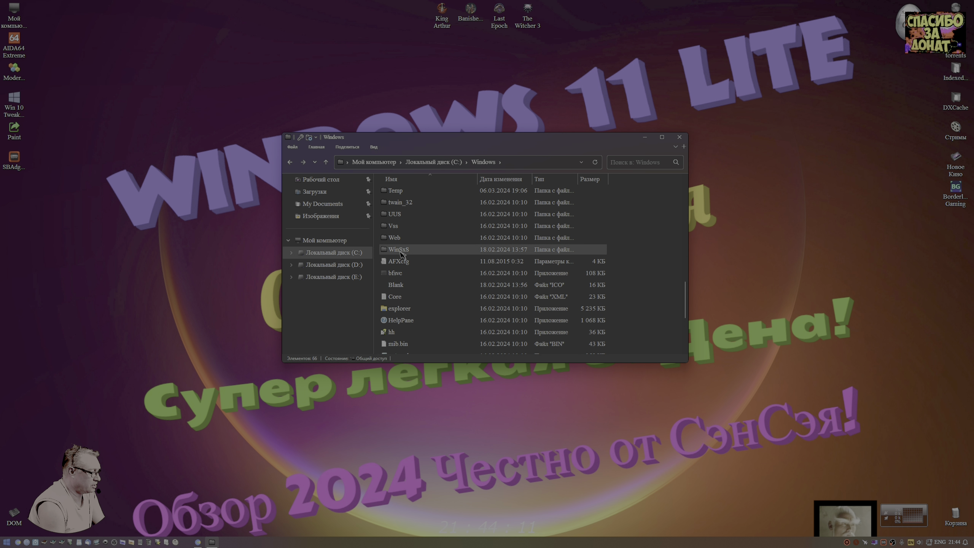
# Check the size of the WinSxS folder in its properties, then close the properties and the Explorer window
pyautogui.rightClick(401, 250)
pyautogui.click(435, 415)
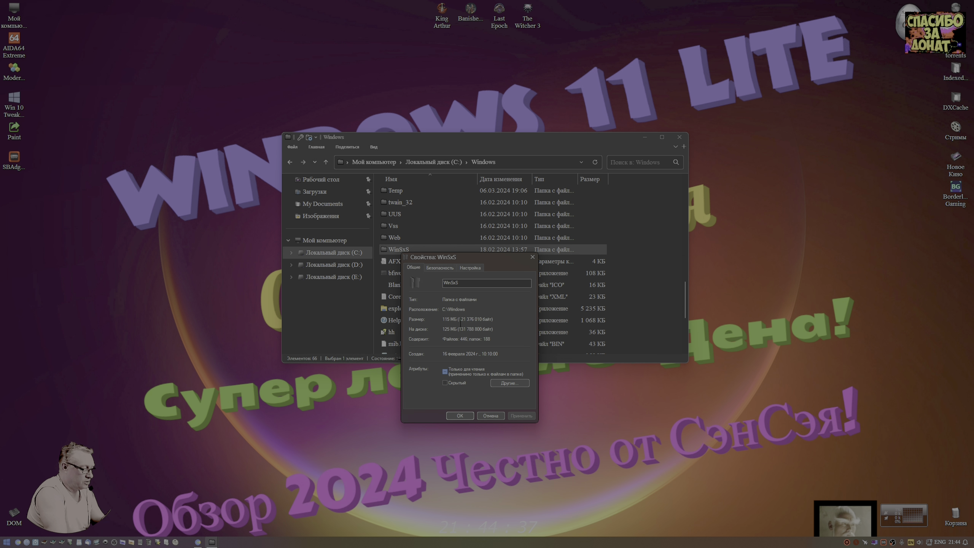
pyautogui.click(491, 417)
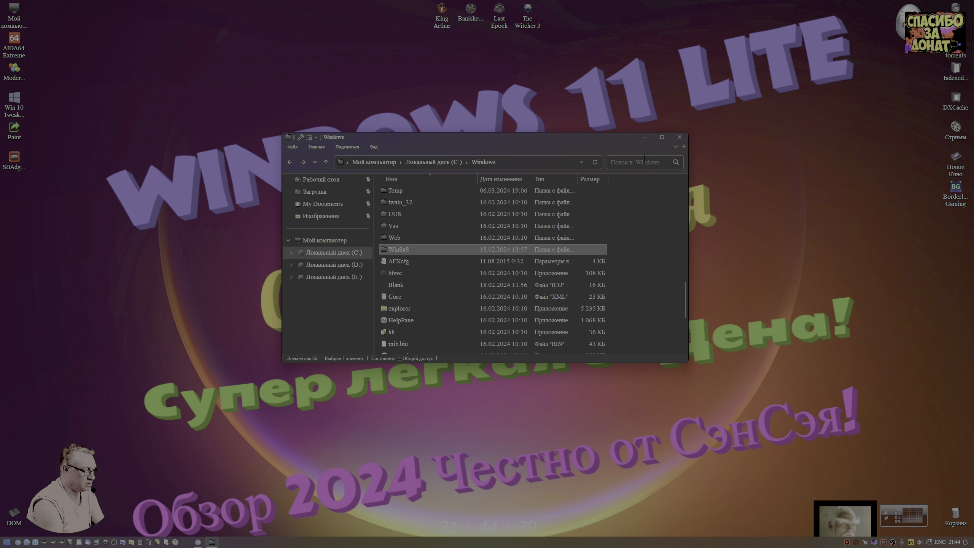
pyautogui.click(679, 137)
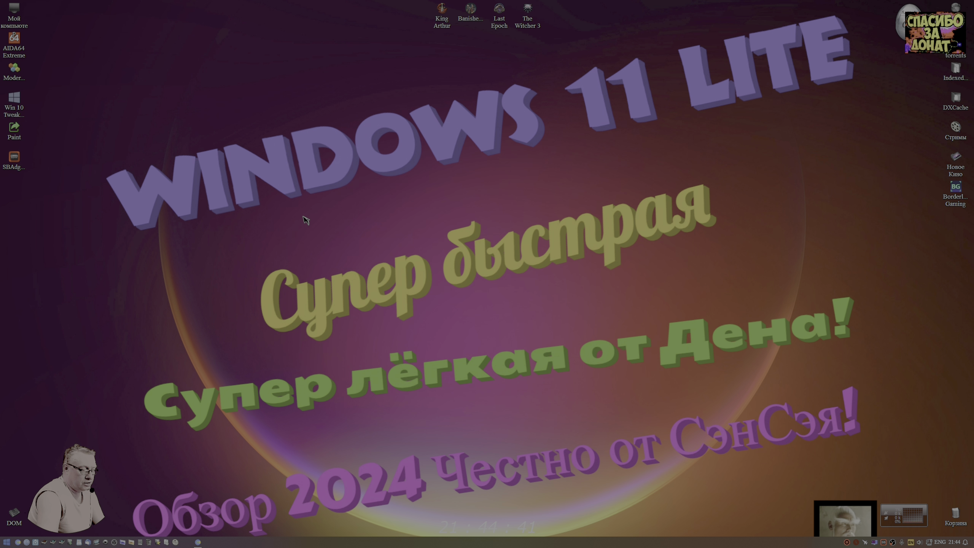